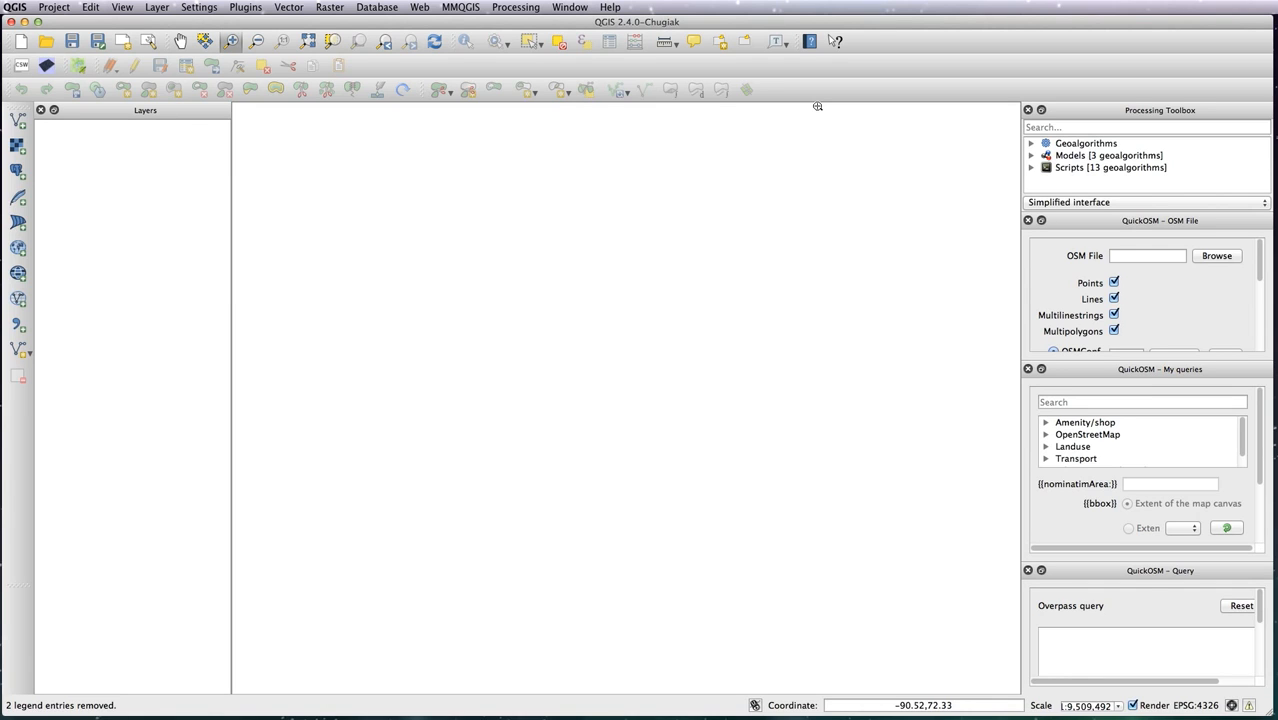
# - Switch to Chrome and review the Census pages offering the 2010 state and county poverty estimates and the 2013 county boundary shapefiles
pyautogui.press('super+Tab')
pyautogui.press('super+Tab')
pyautogui.press('super+Tab')
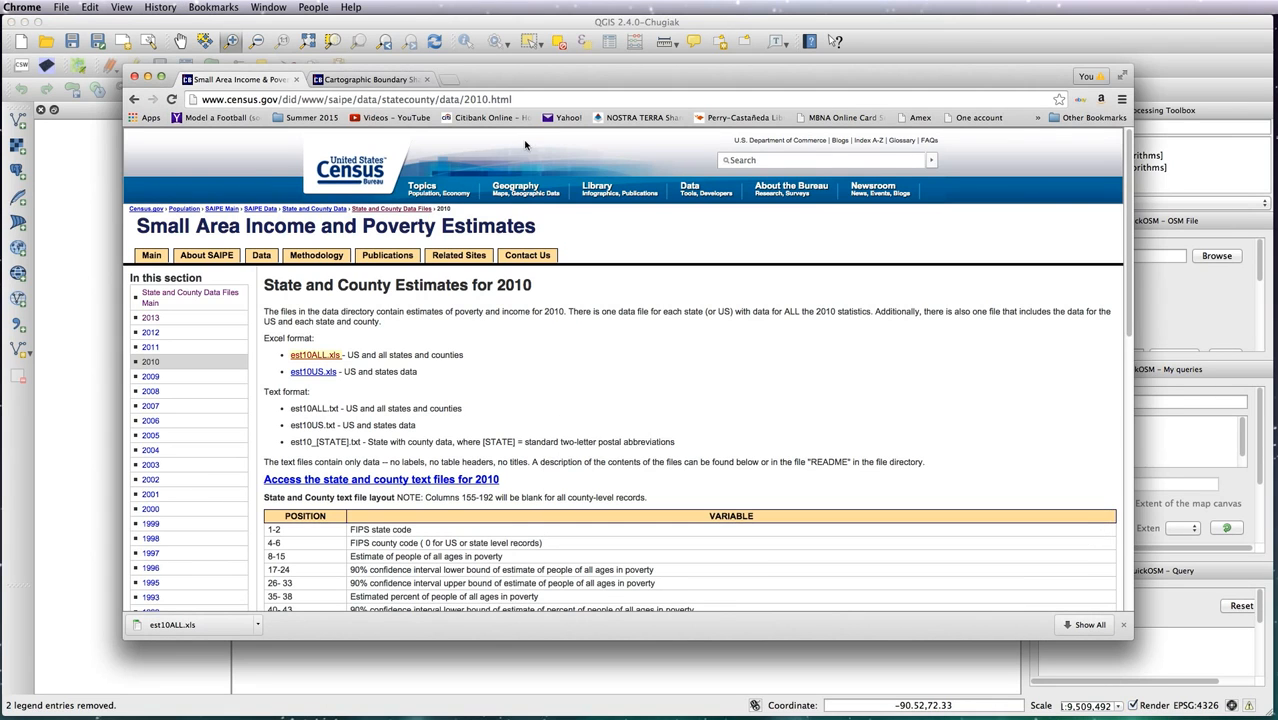
pyautogui.moveTo(523, 70); pyautogui.dragTo(514, 79)
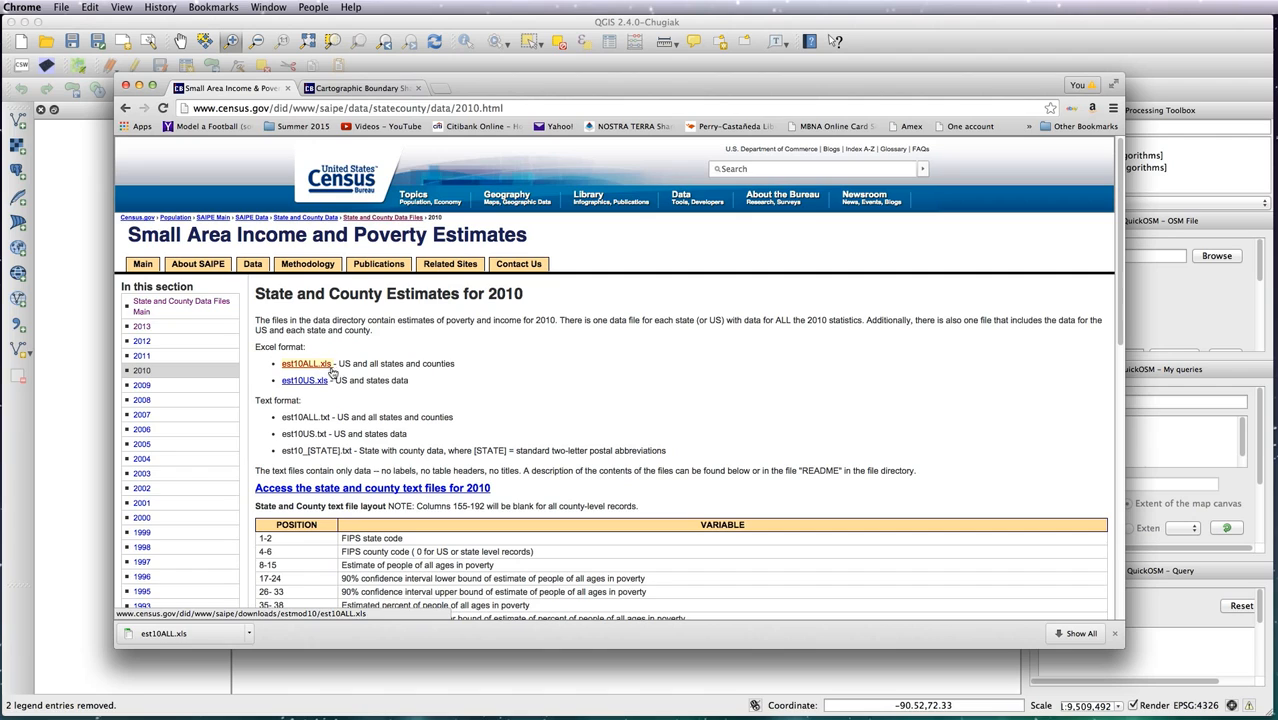
pyautogui.click(361, 90)
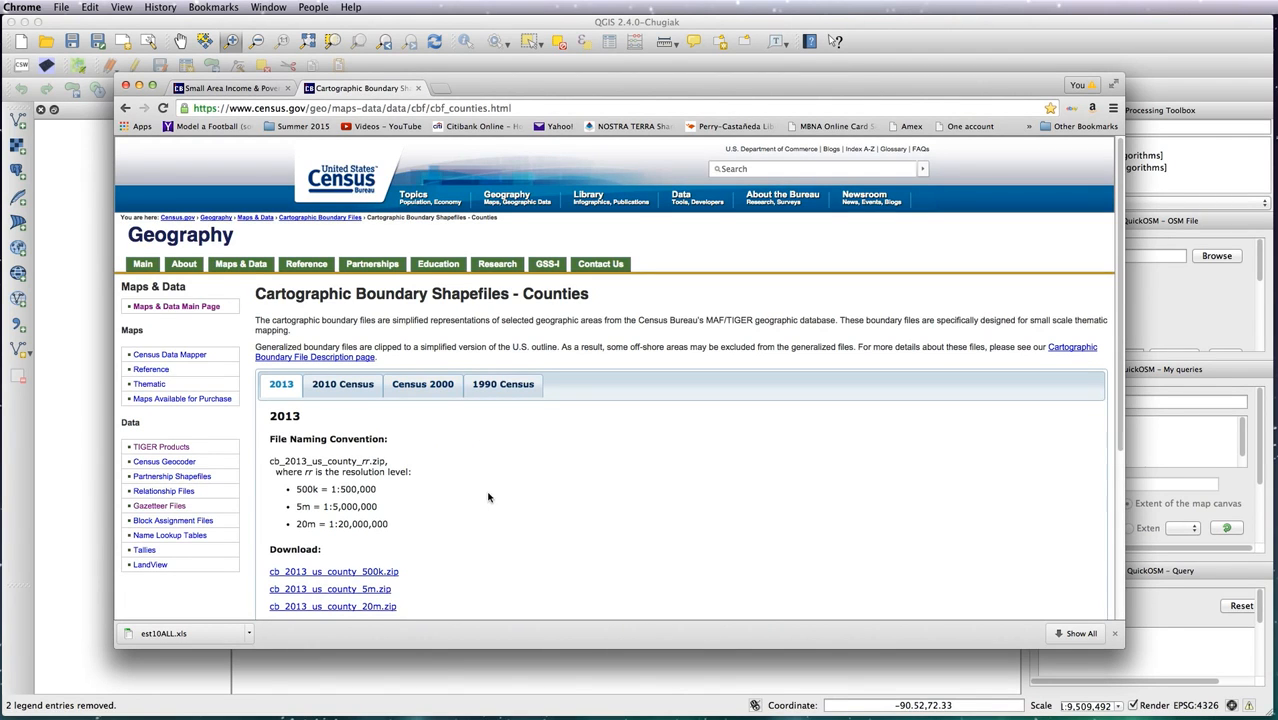
pyautogui.click(352, 580)
# - Switch to QGIS and add the county boundary shapefile cb_2013_us_county_500k.shp as a vector layer
pyautogui.press('super+Tab')
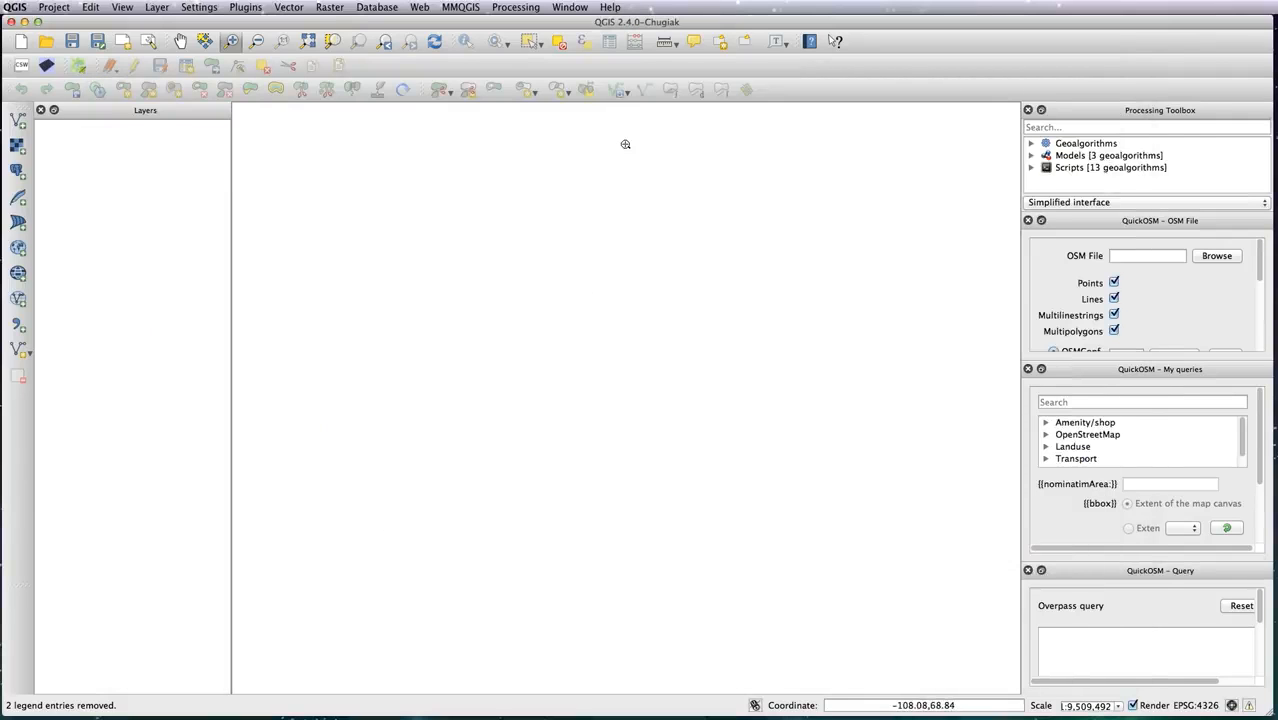
pyautogui.click(18, 121)
pyautogui.click(752, 118)
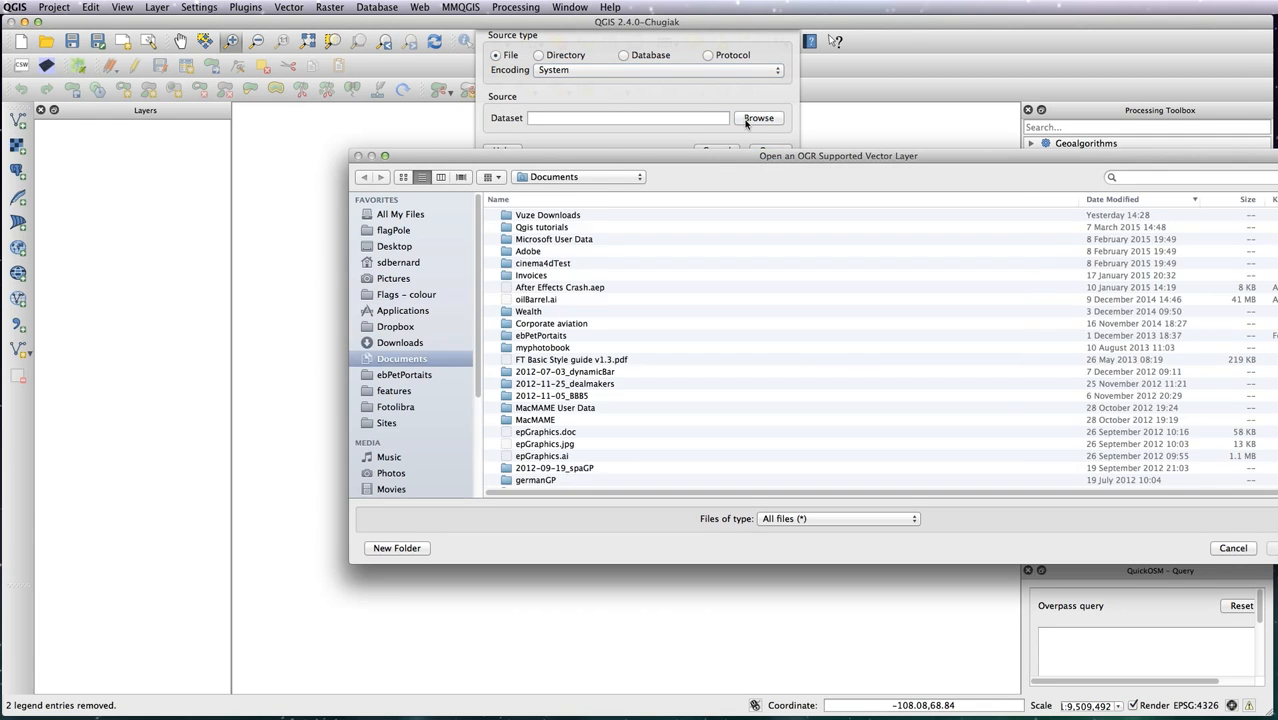
pyautogui.click(594, 264)
pyautogui.doubleClick(594, 264)
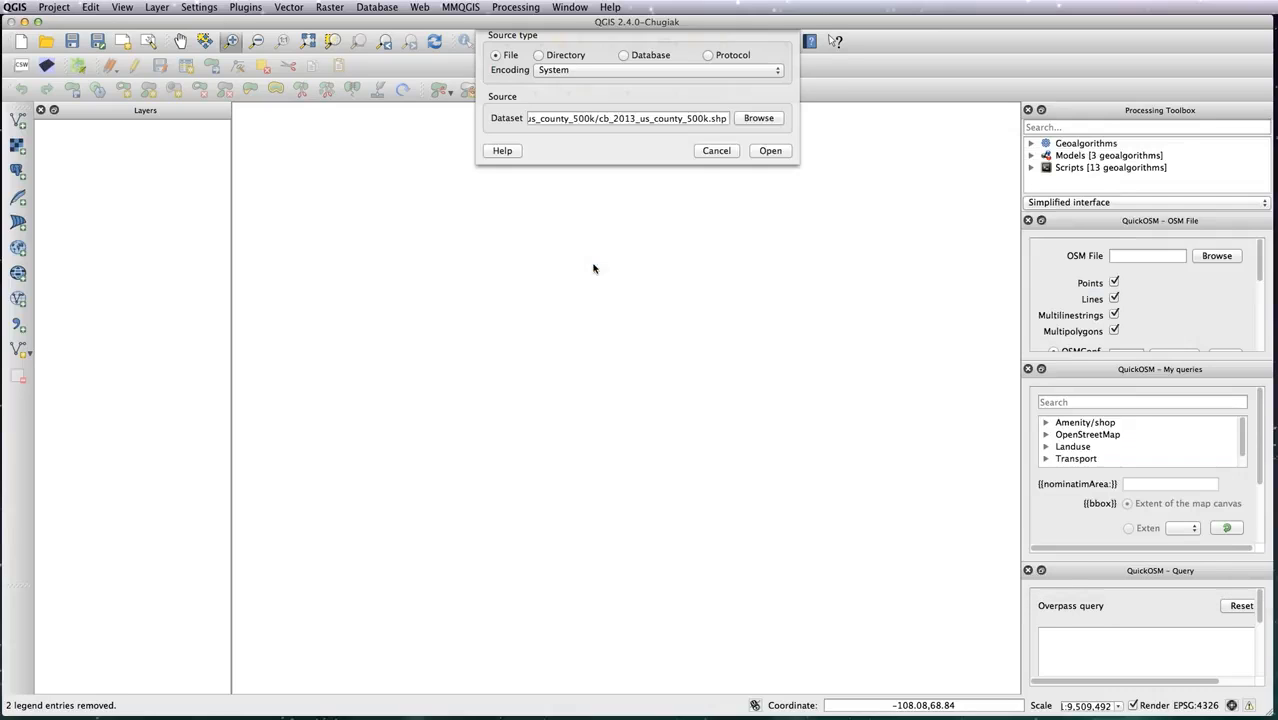
pyautogui.click(770, 151)
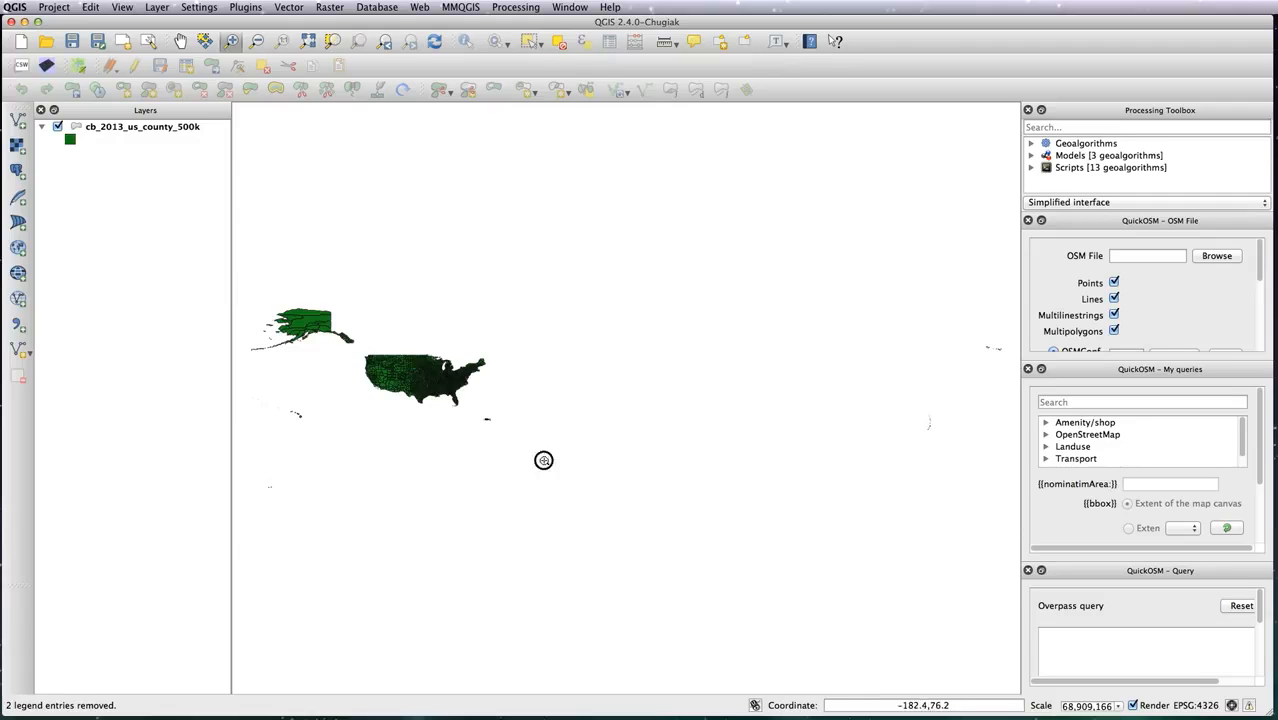
pyautogui.moveTo(526, 449); pyautogui.dragTo(523, 445)
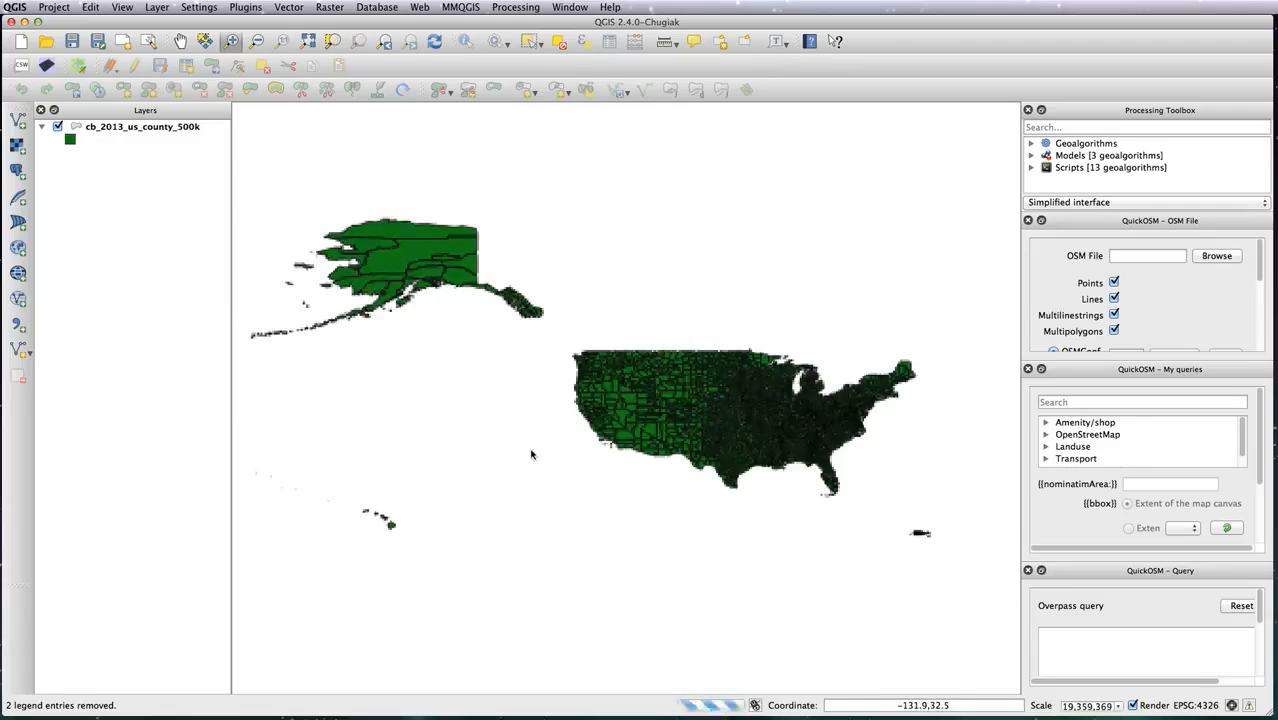
# - Switch to Excel and open est10ALL.xls from the Downloads folder
pyautogui.press('super+Tab')
pyautogui.press('super+Tab')
pyautogui.press('super+Tab')
pyautogui.press('super+o')
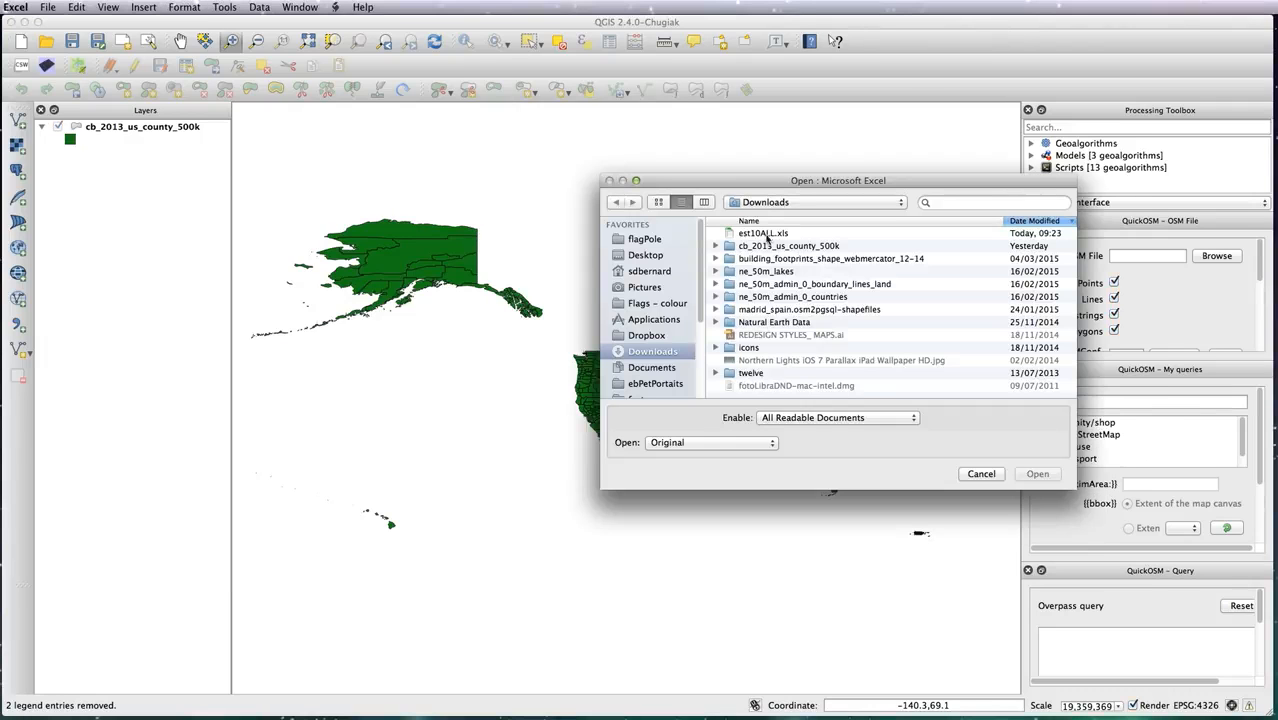
pyautogui.doubleClick(766, 236)
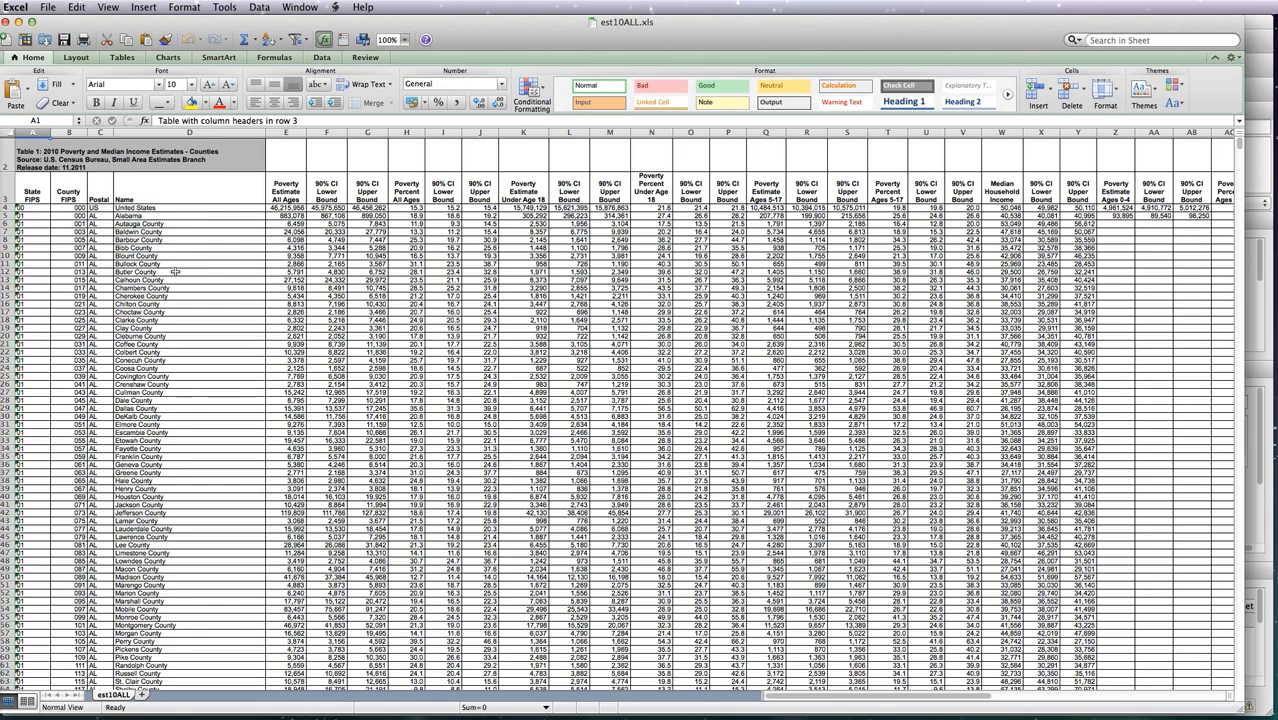
# - Delete columns E to G, holding the all-ages poverty estimate and its two 90% confidence bounds
pyautogui.click(408, 132)
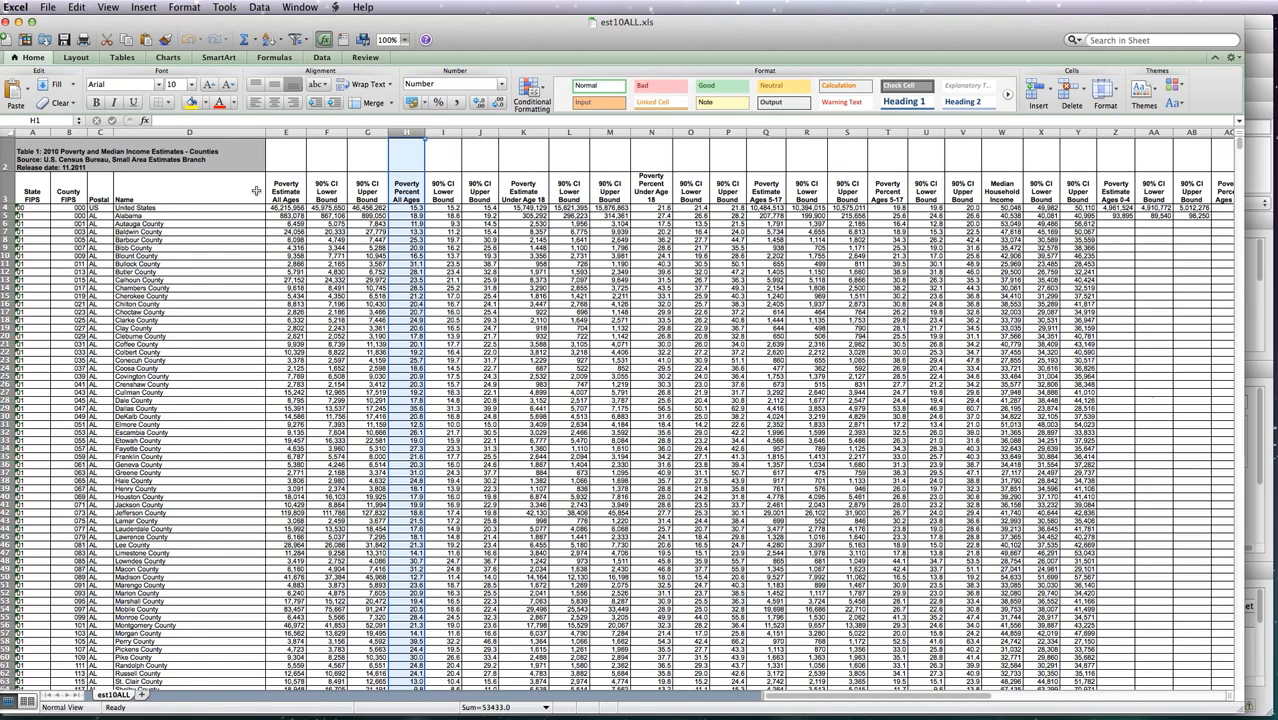
pyautogui.moveTo(287, 131); pyautogui.dragTo(372, 129)
pyautogui.rightClick(365, 134)
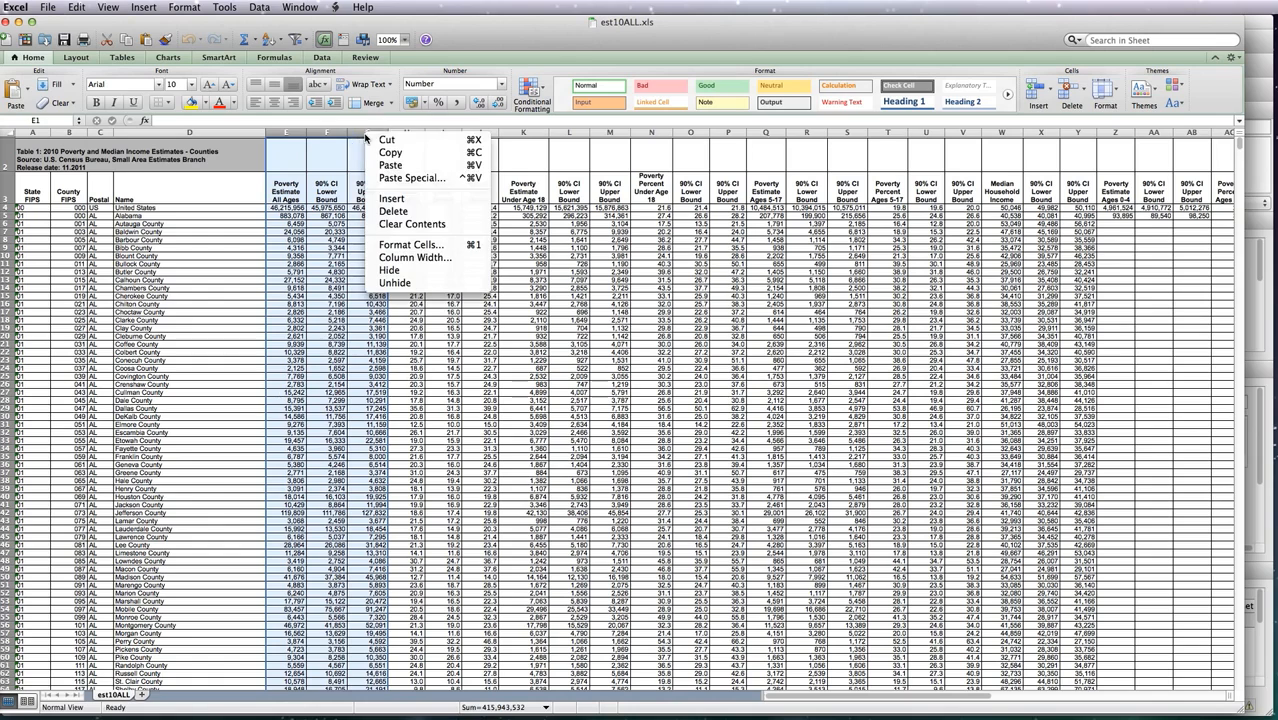
pyautogui.click(407, 214)
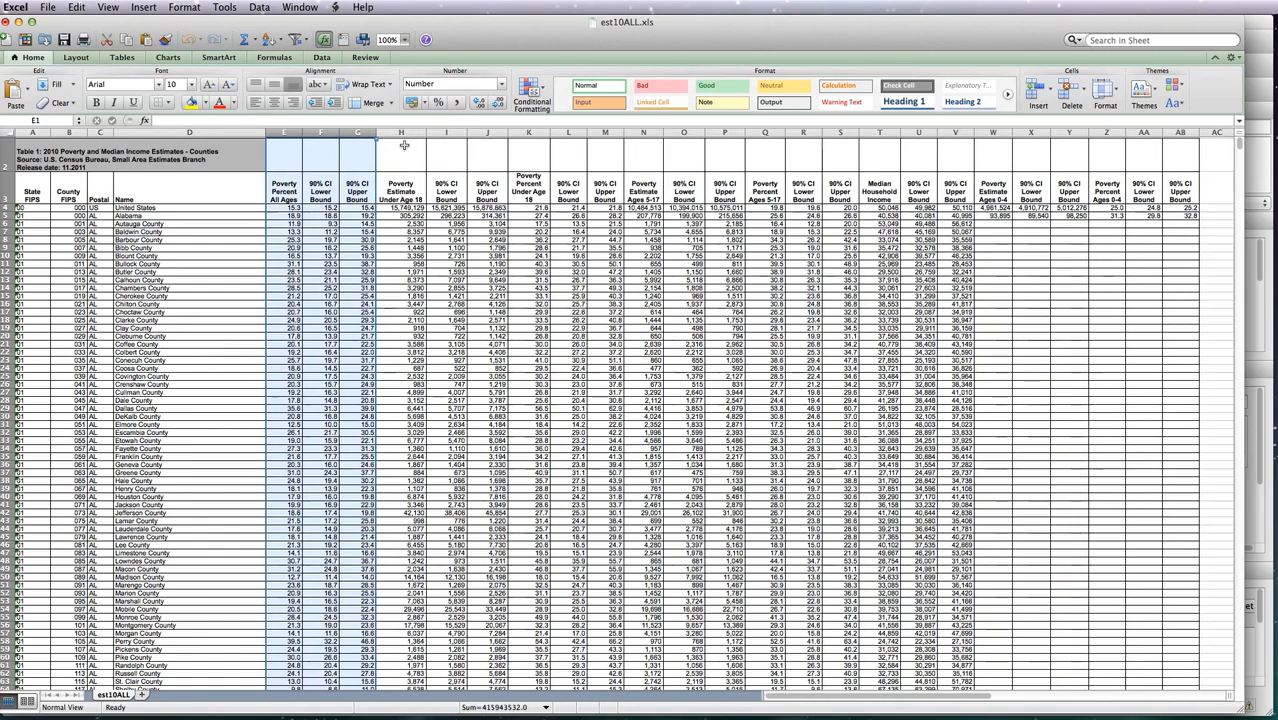
# - Delete every column after Poverty Percent All Ages, from F through AB
pyautogui.click(324, 132)
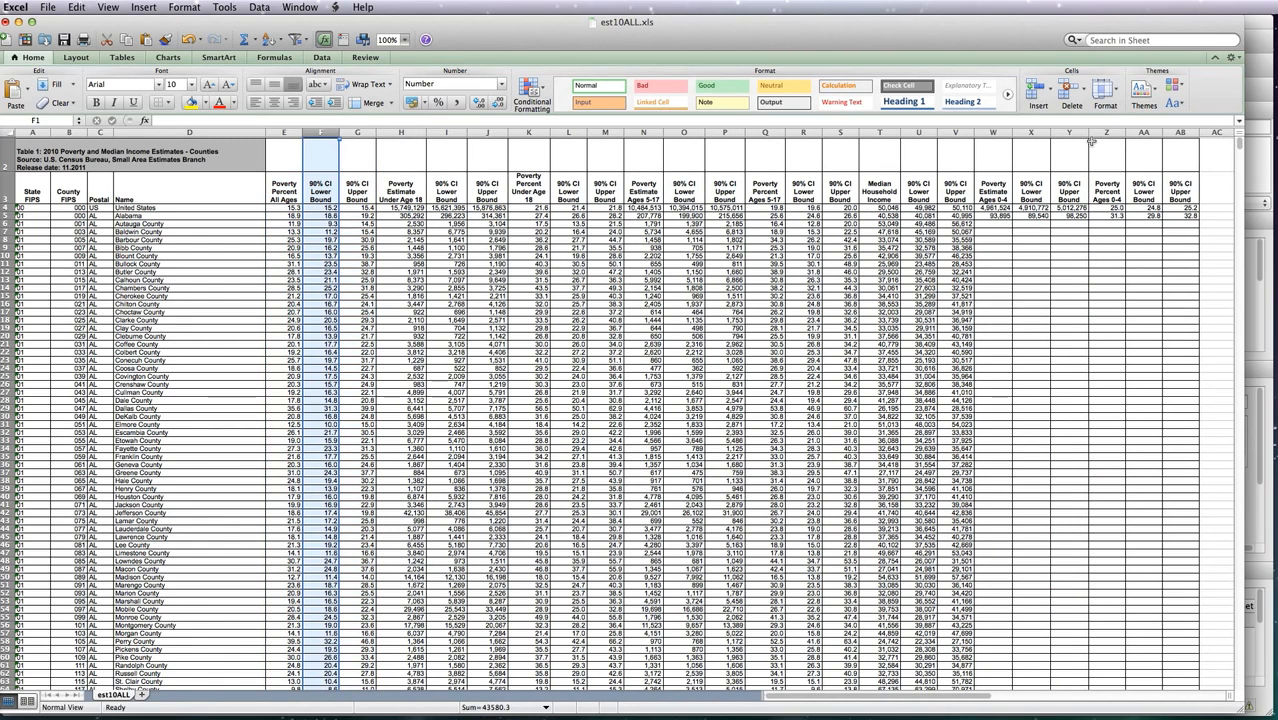
pyautogui.keyDown('shift'); pyautogui.click(1172, 132); pyautogui.keyUp('shift')
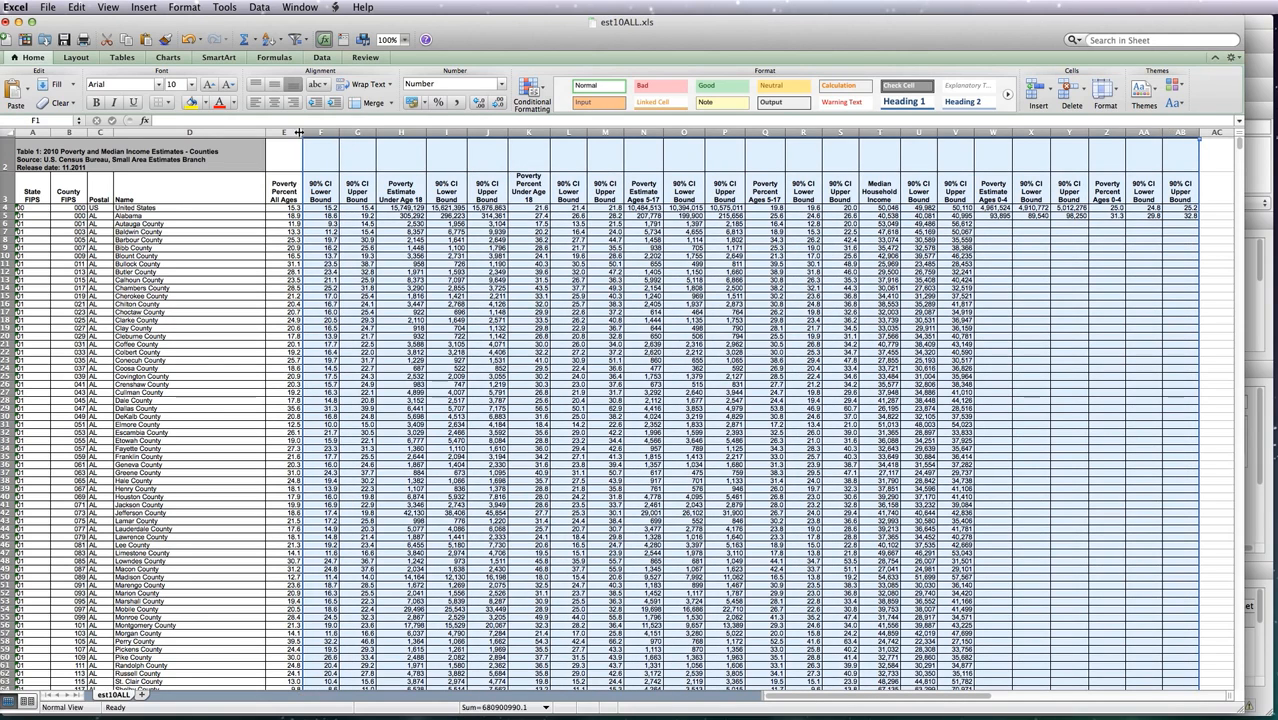
pyautogui.rightClick(316, 133)
pyautogui.click(354, 214)
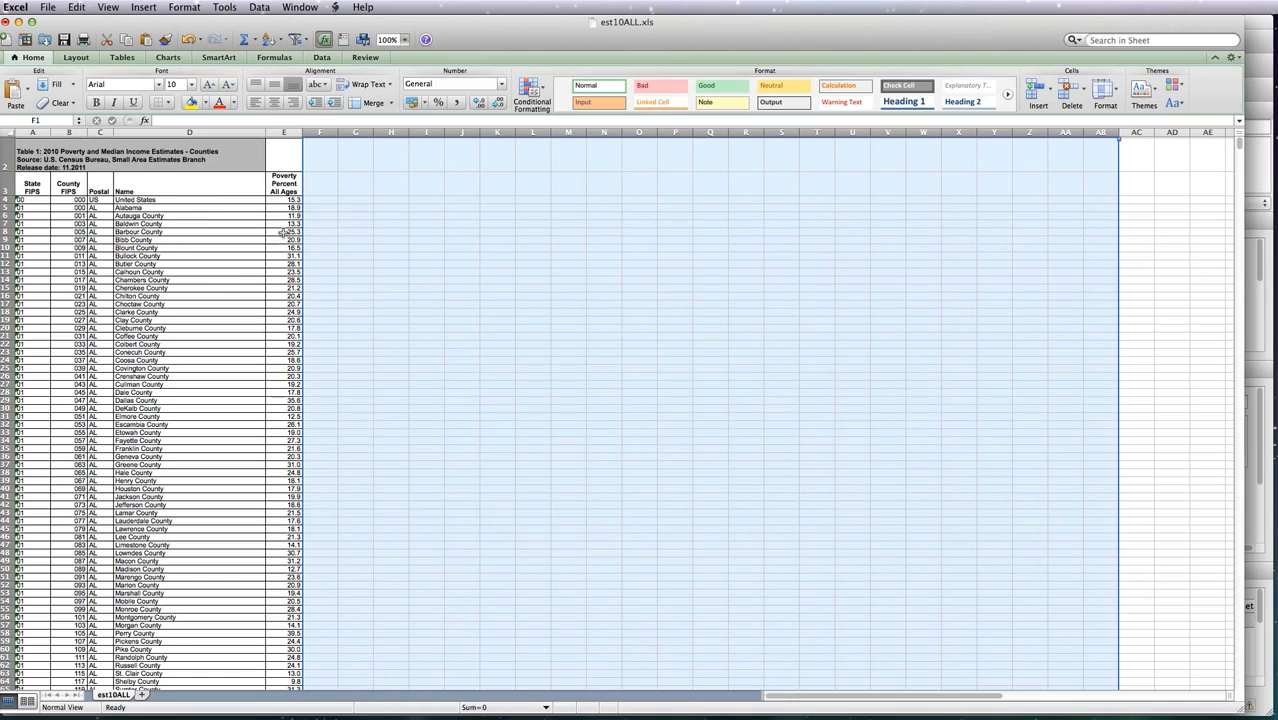
pyautogui.click(325, 184)
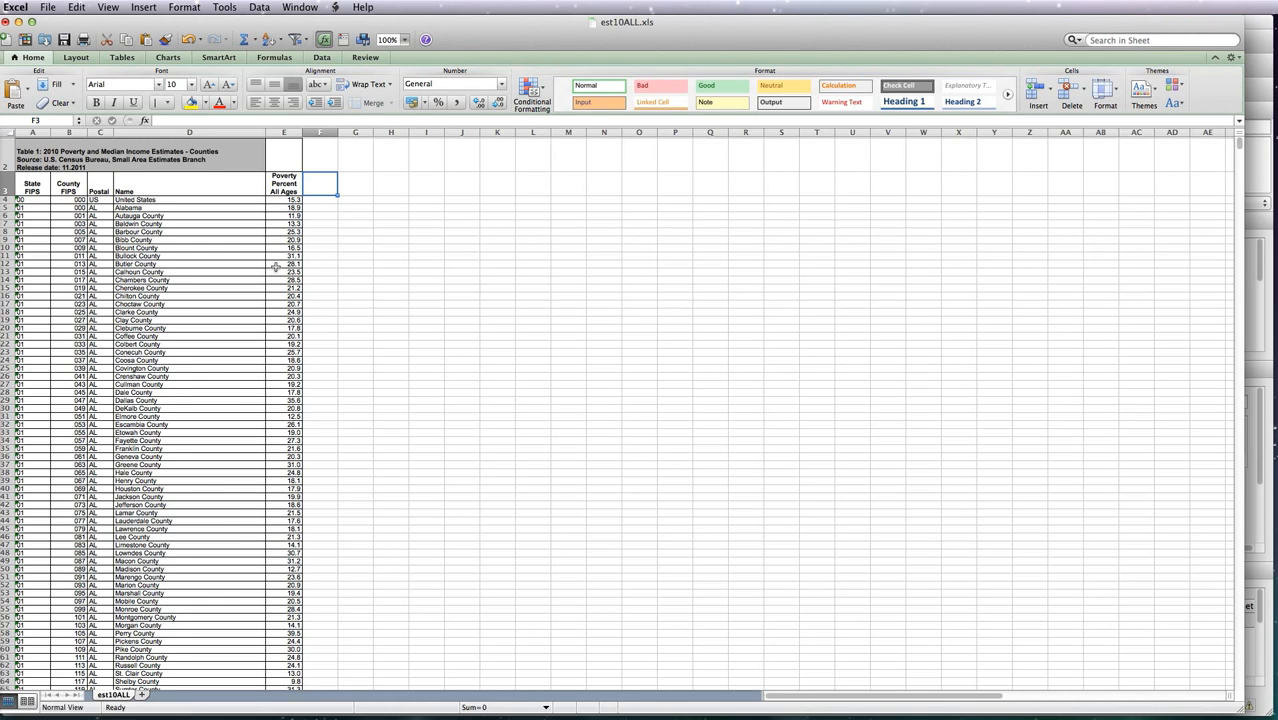
# - Switch to QGIS and examine the STATEFP, COUNTYFP and GEOID fields in the county layer's attribute table, sorting by COUNTYFP, then close it
pyautogui.press('super+Tab')
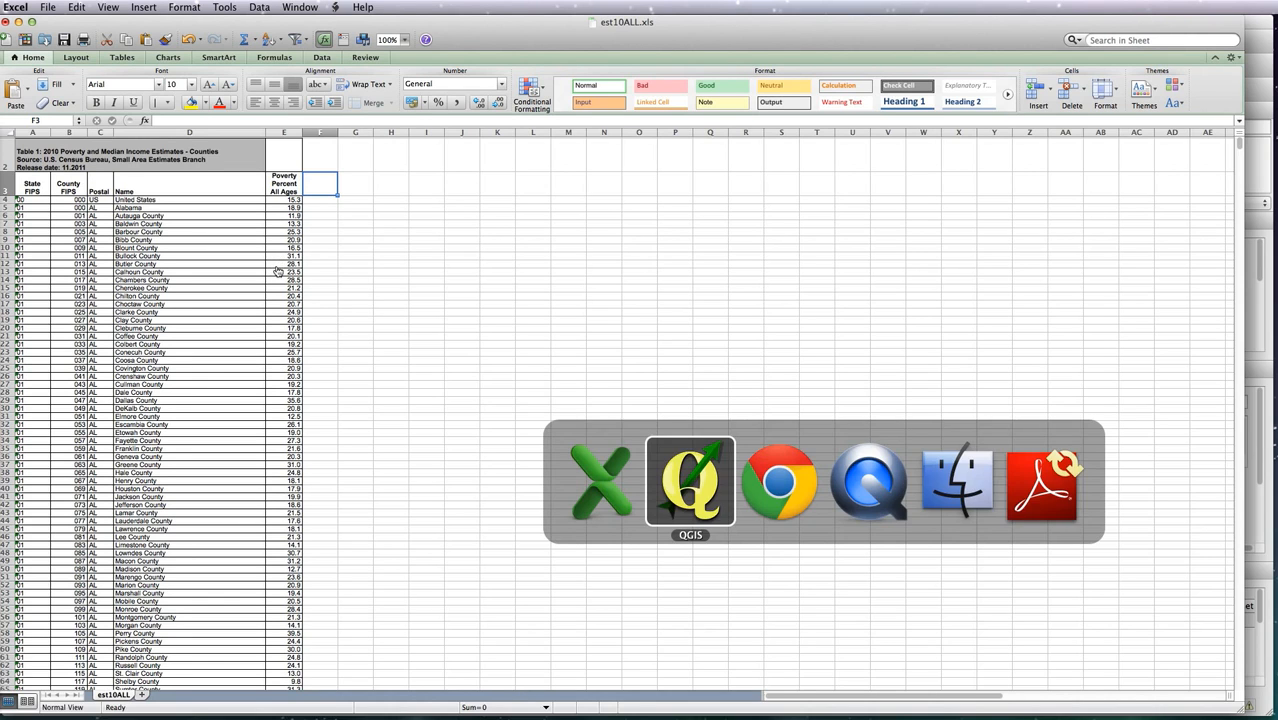
pyautogui.click(159, 131)
pyautogui.click(608, 41)
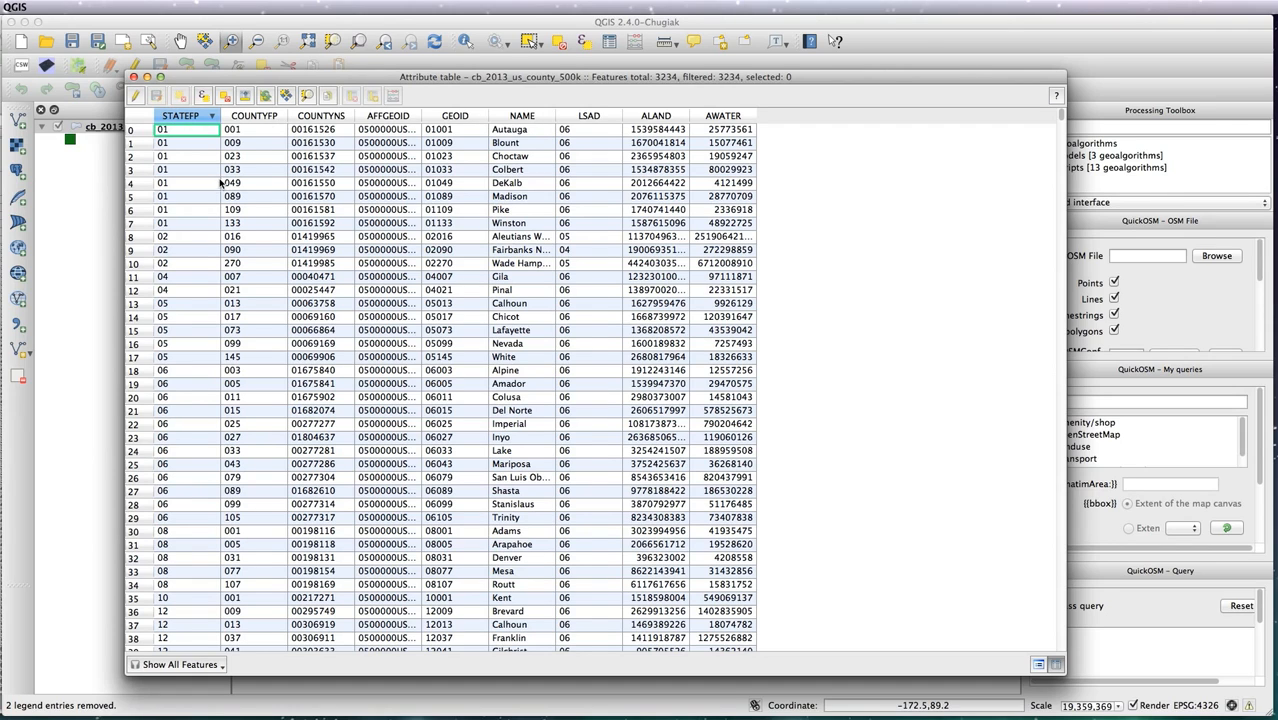
pyautogui.click(257, 117)
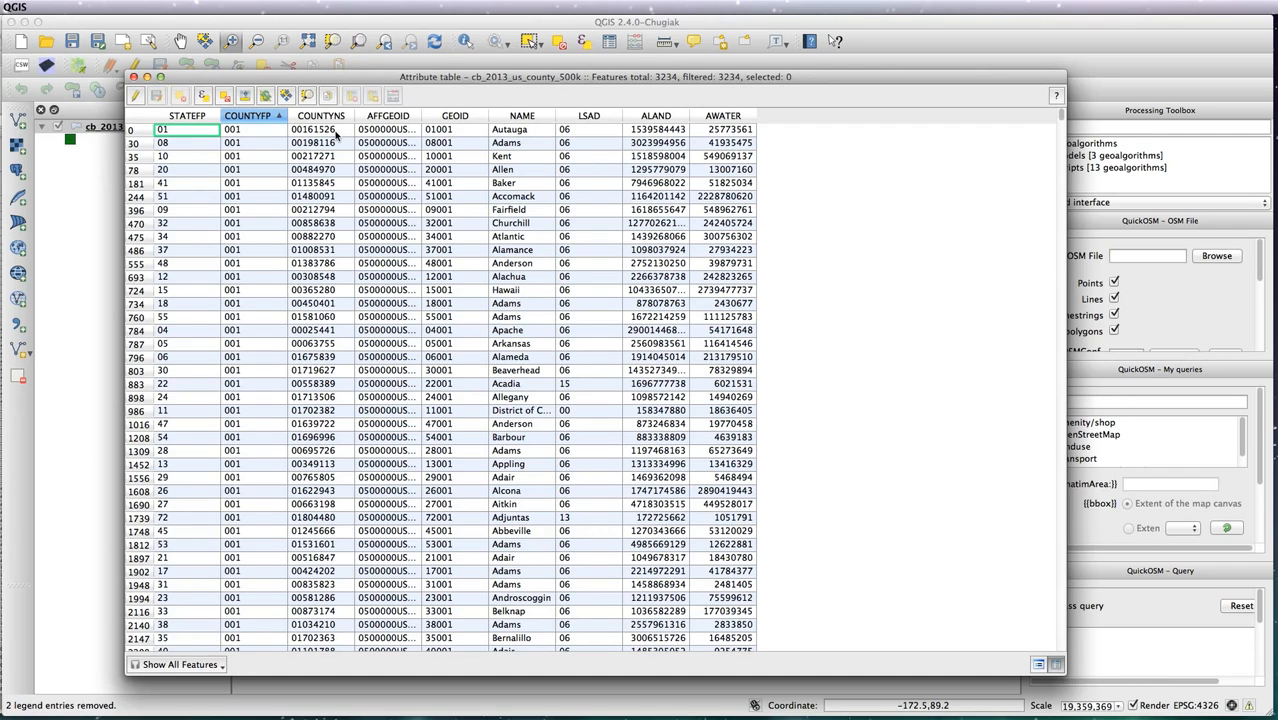
pyautogui.moveTo(467, 78); pyautogui.dragTo(505, 68)
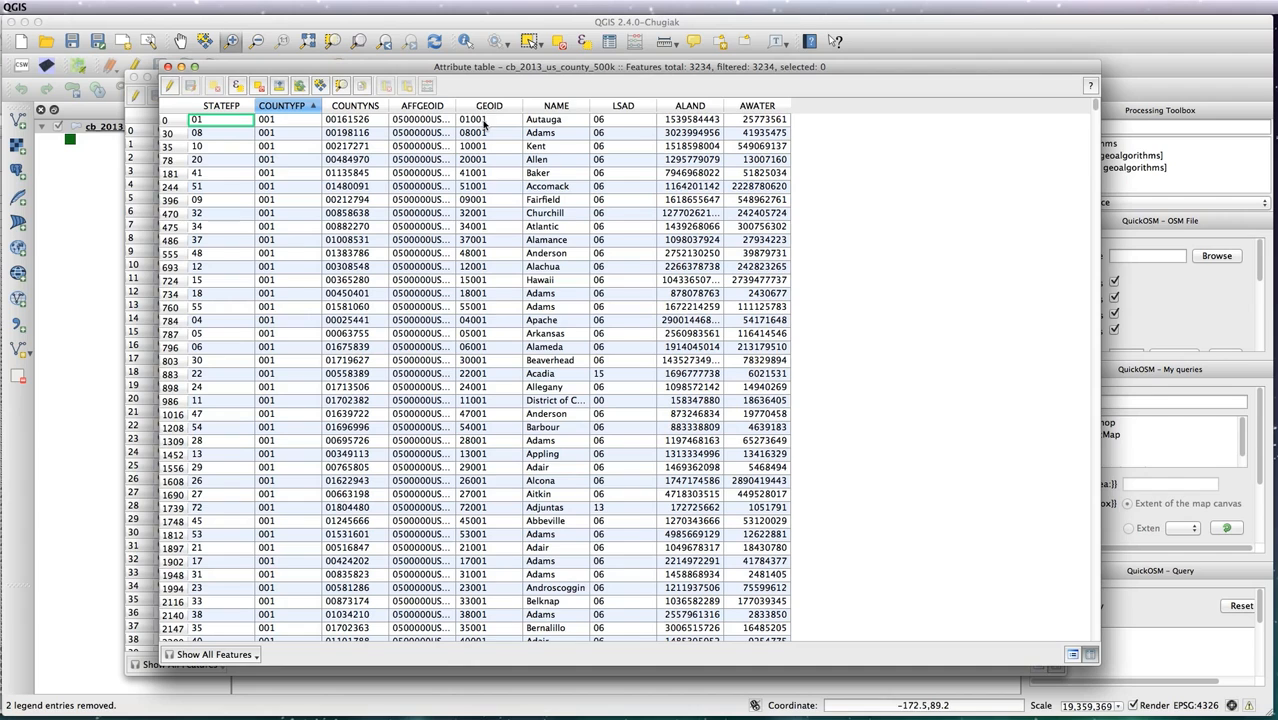
pyautogui.click(168, 66)
pyautogui.click(133, 76)
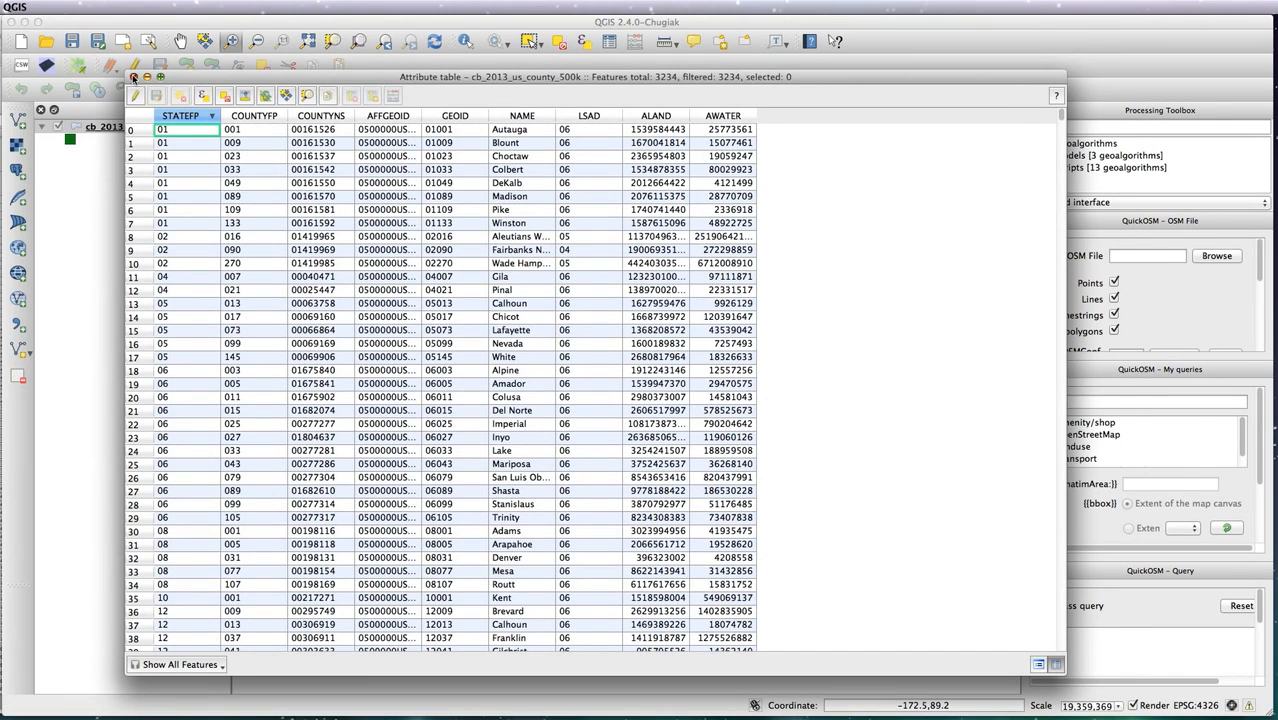
# - Switch to Excel and add the column header geoid in cell F3
pyautogui.press('super+Tab')
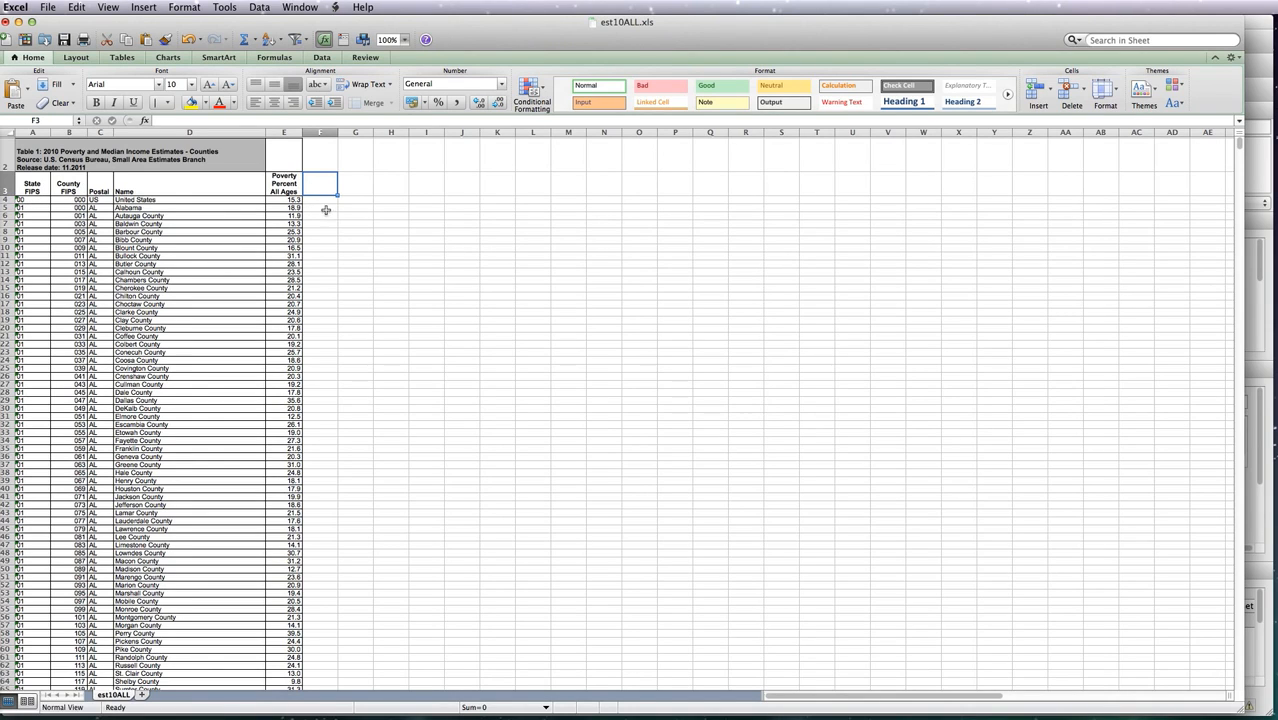
pyautogui.write('geoid')
pyautogui.press('Return')
# - Enter the formula =TEXT(A4,"00")&TEXT(B4,"000") in cell F4 to combine the state and county FIPS codes
pyautogui.click(194, 120)
pyautogui.write('=TEXT(')
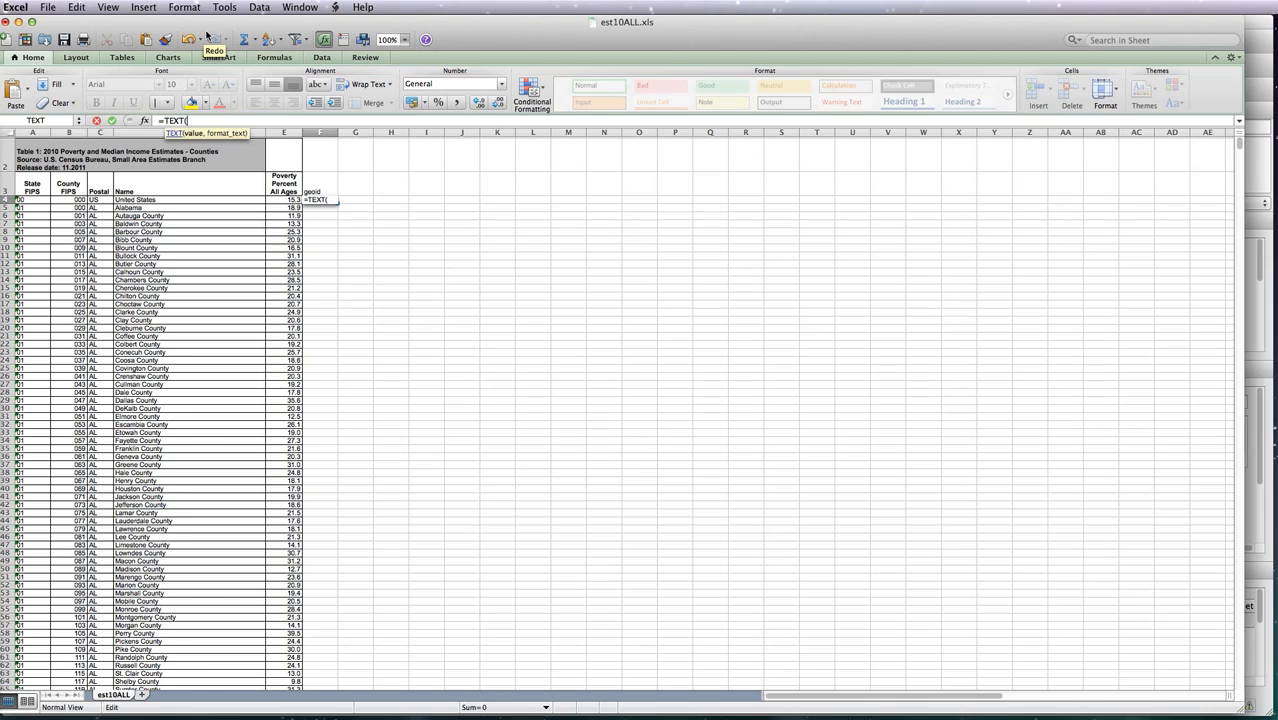
pyautogui.click(35, 201)
pyautogui.write(',"00')
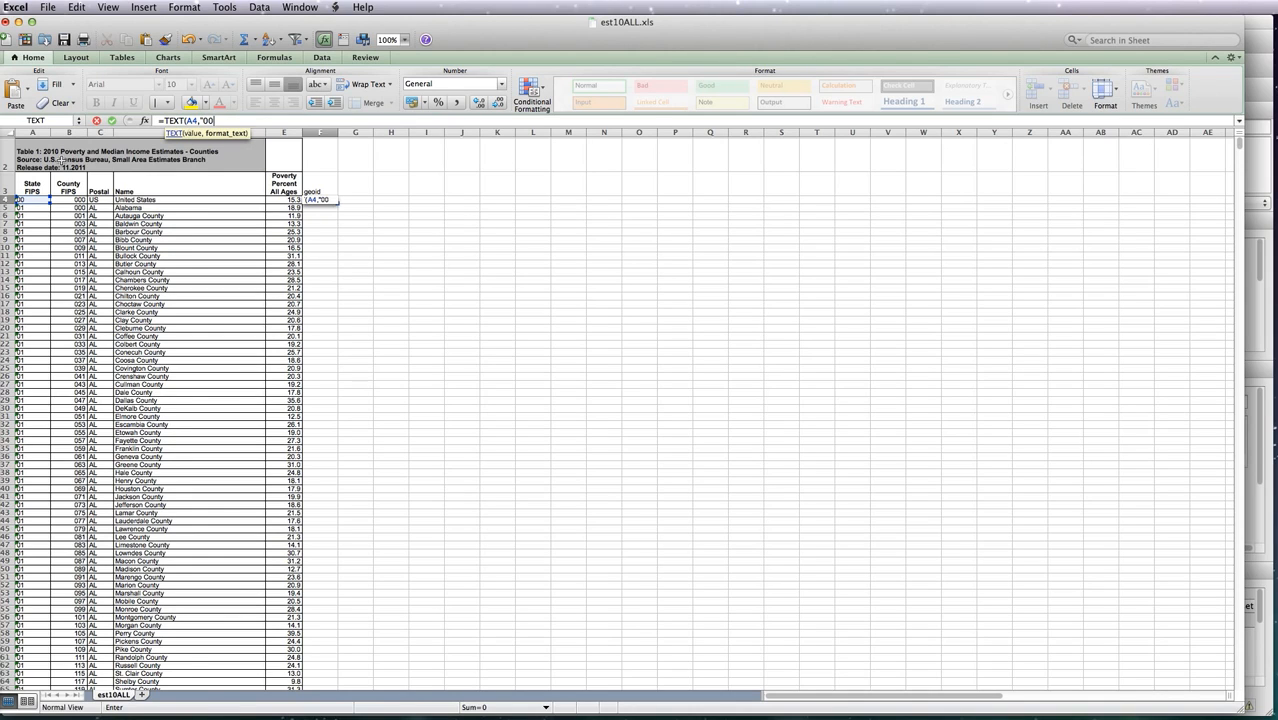
pyautogui.write('")&')
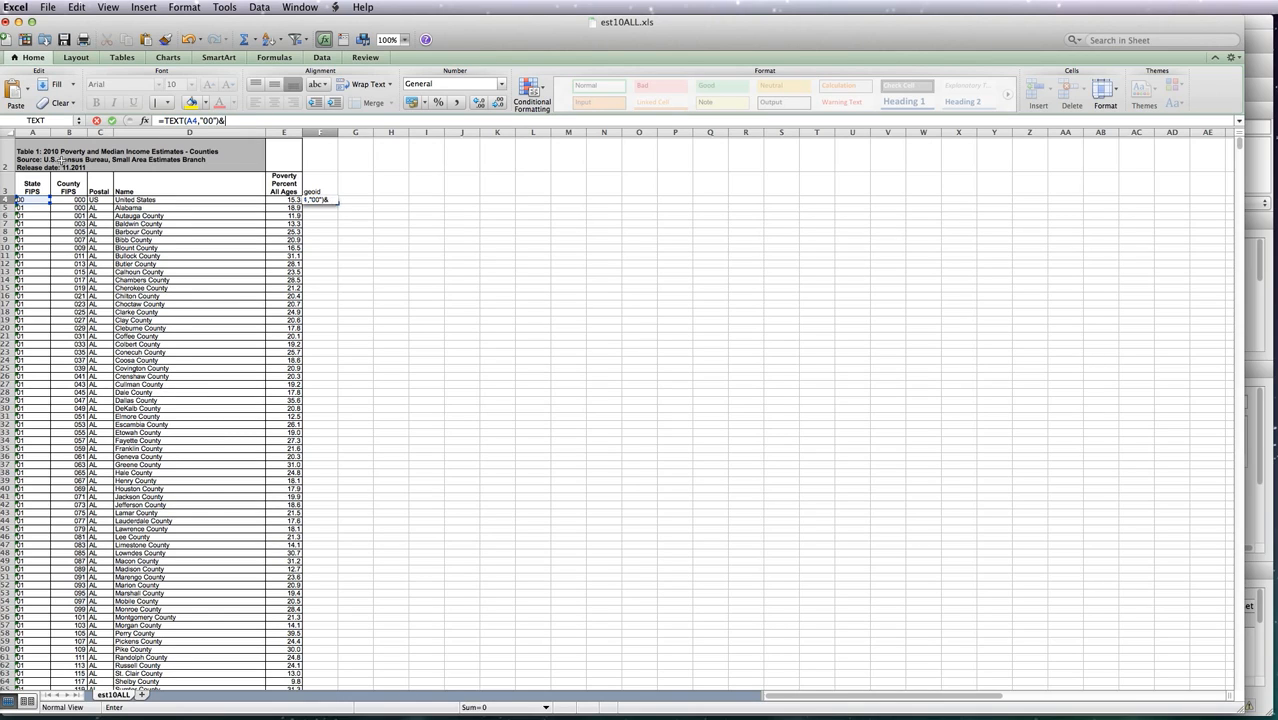
pyautogui.write('TEXT(')
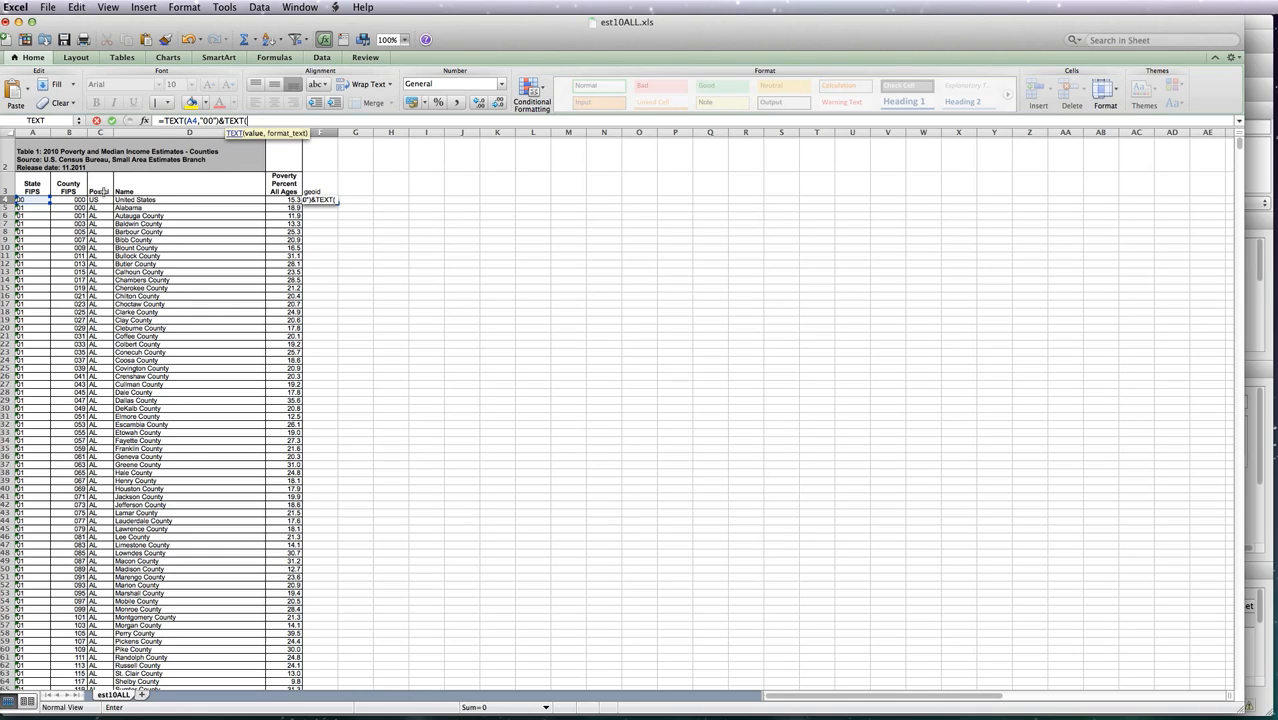
pyautogui.click(80, 200)
pyautogui.write(',"000')
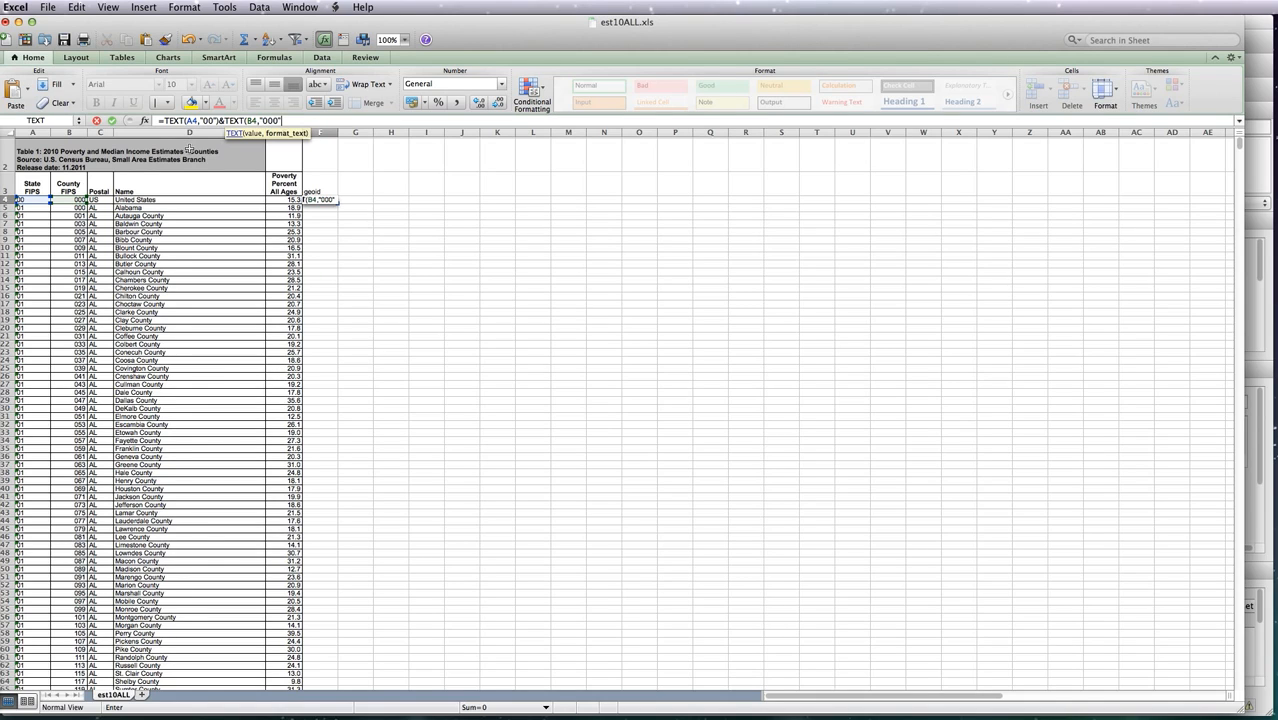
pyautogui.write('")')
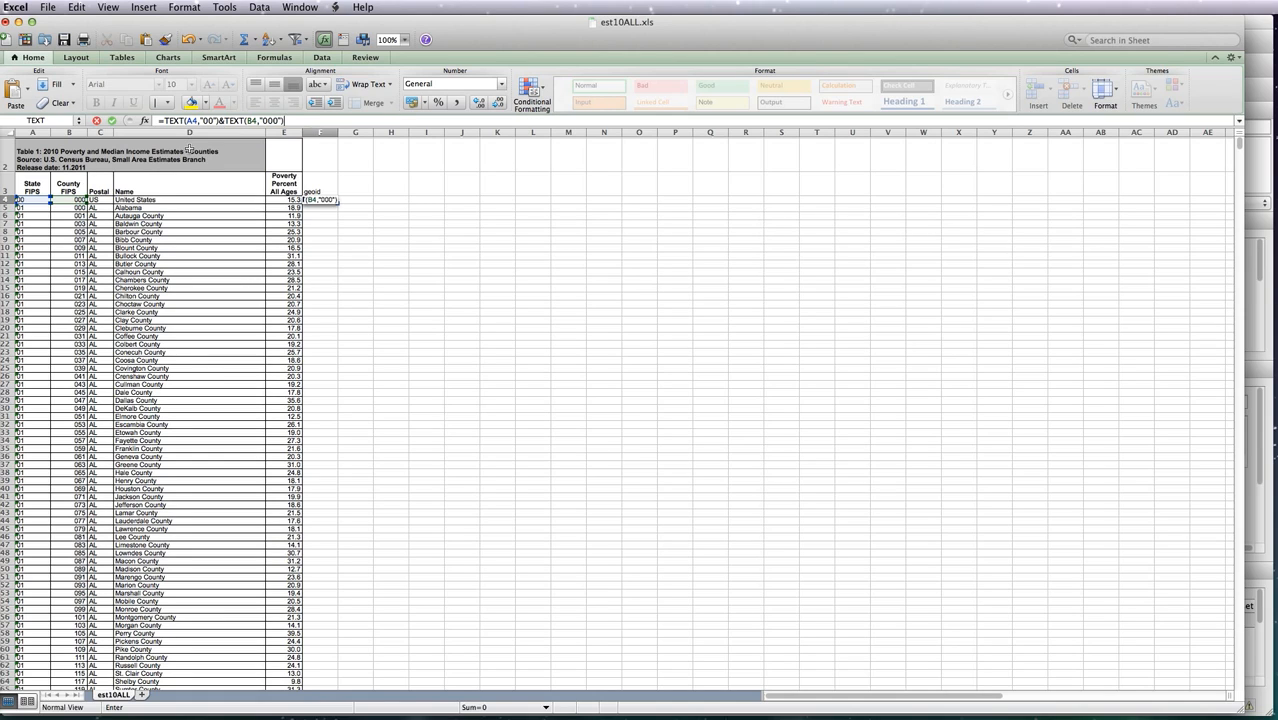
pyautogui.press('Return')
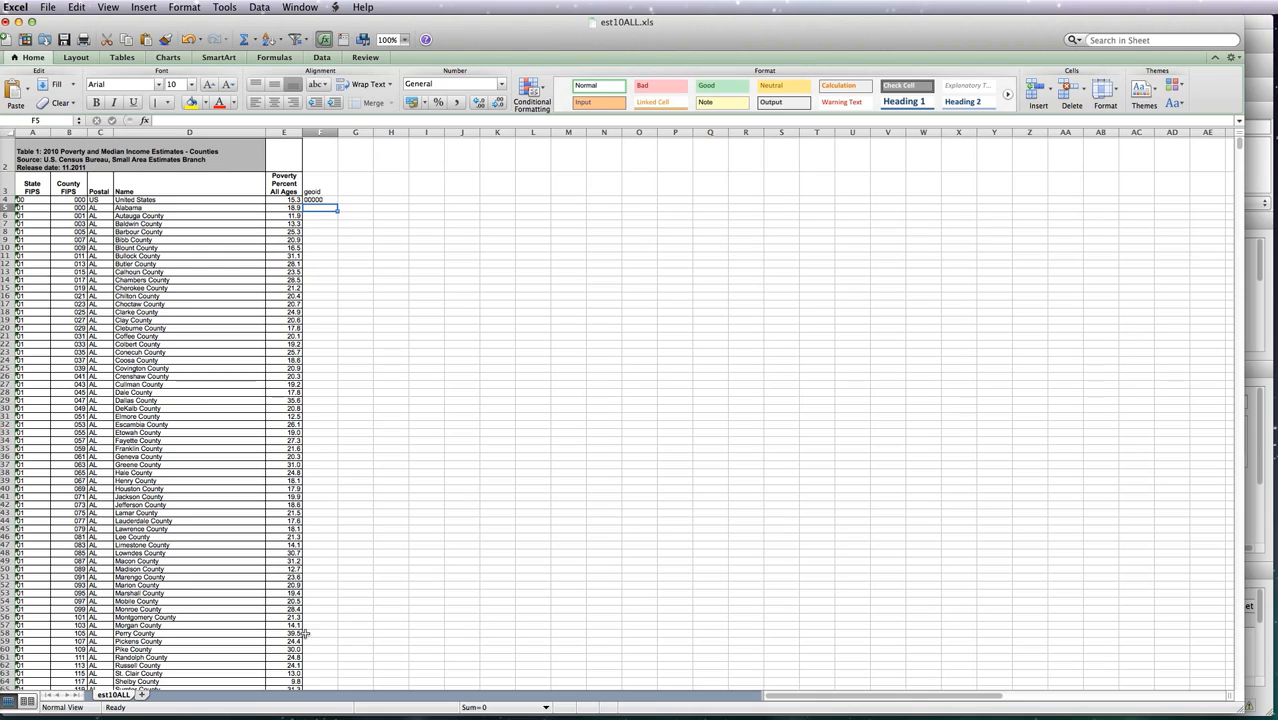
# - Fill the geoid formula from F4 down column F to the last data row, Weston County
pyautogui.click(328, 199)
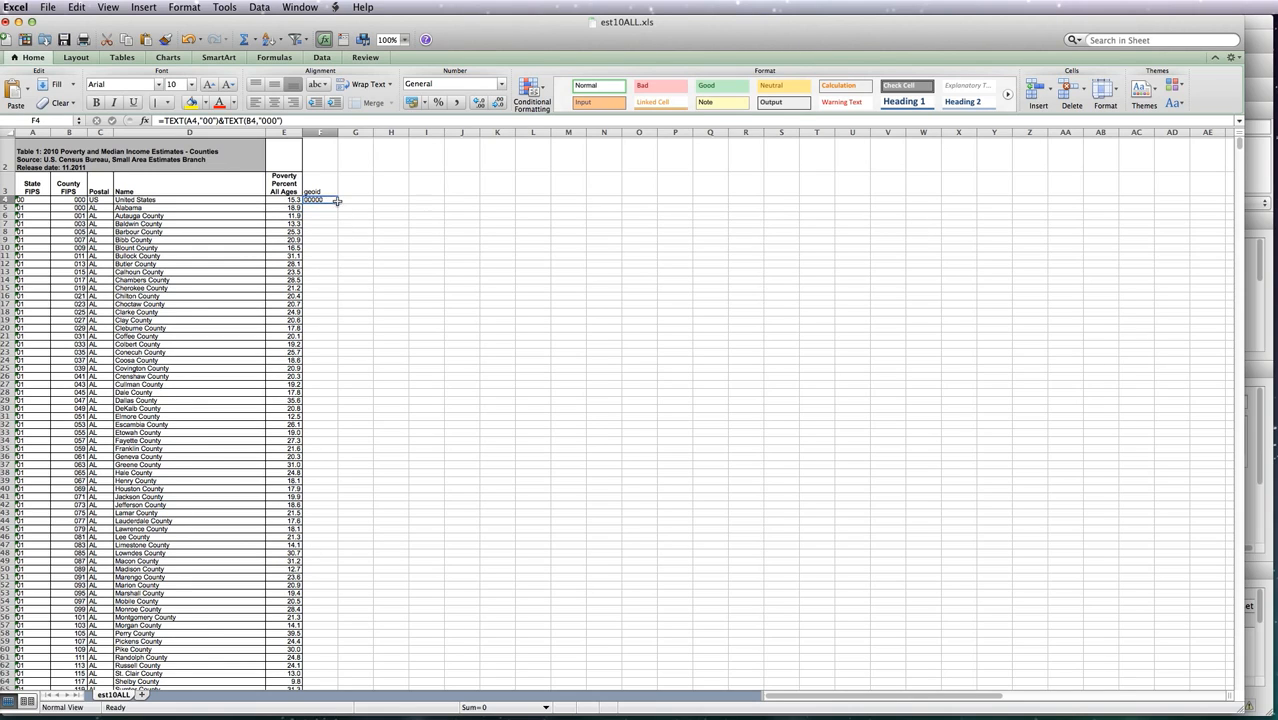
pyautogui.moveTo(1240, 145); pyautogui.dragTo(1223, 422)
pyautogui.moveTo(1227, 509); pyautogui.dragTo(1197, 680)
pyautogui.scroll(8, 842, 456)
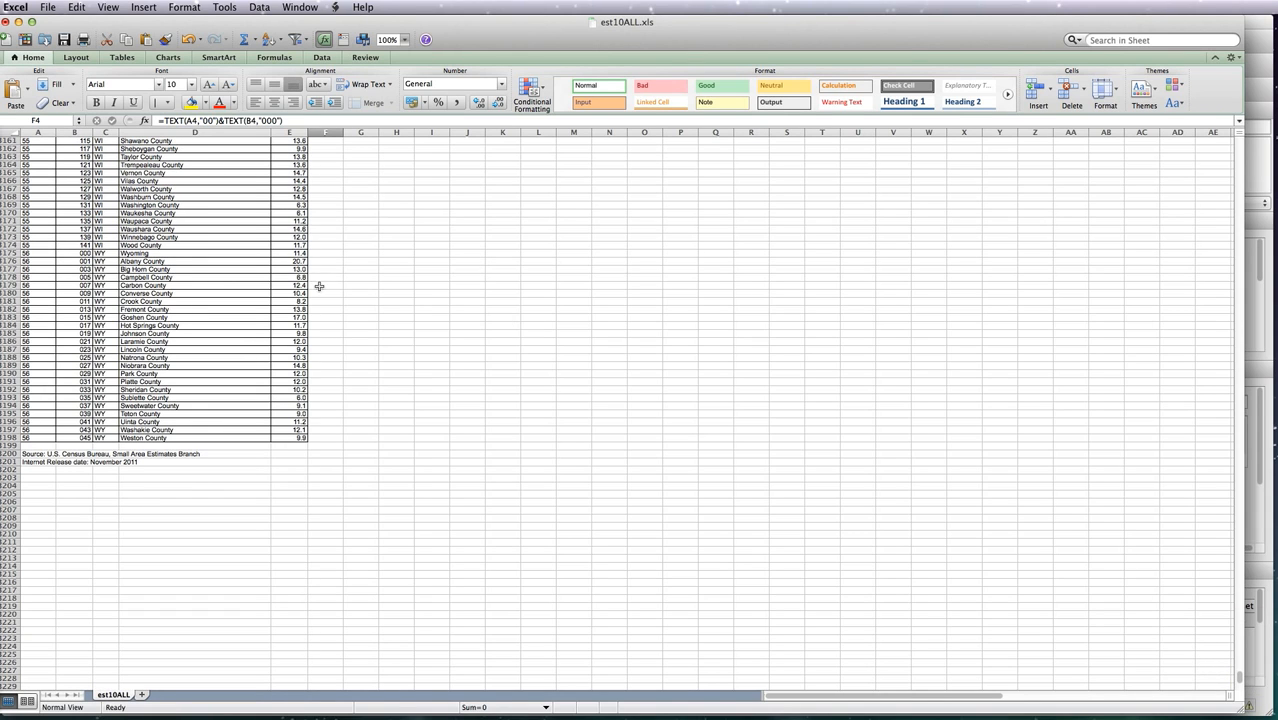
pyautogui.keyDown('shift'); pyautogui.click(322, 437); pyautogui.keyUp('shift')
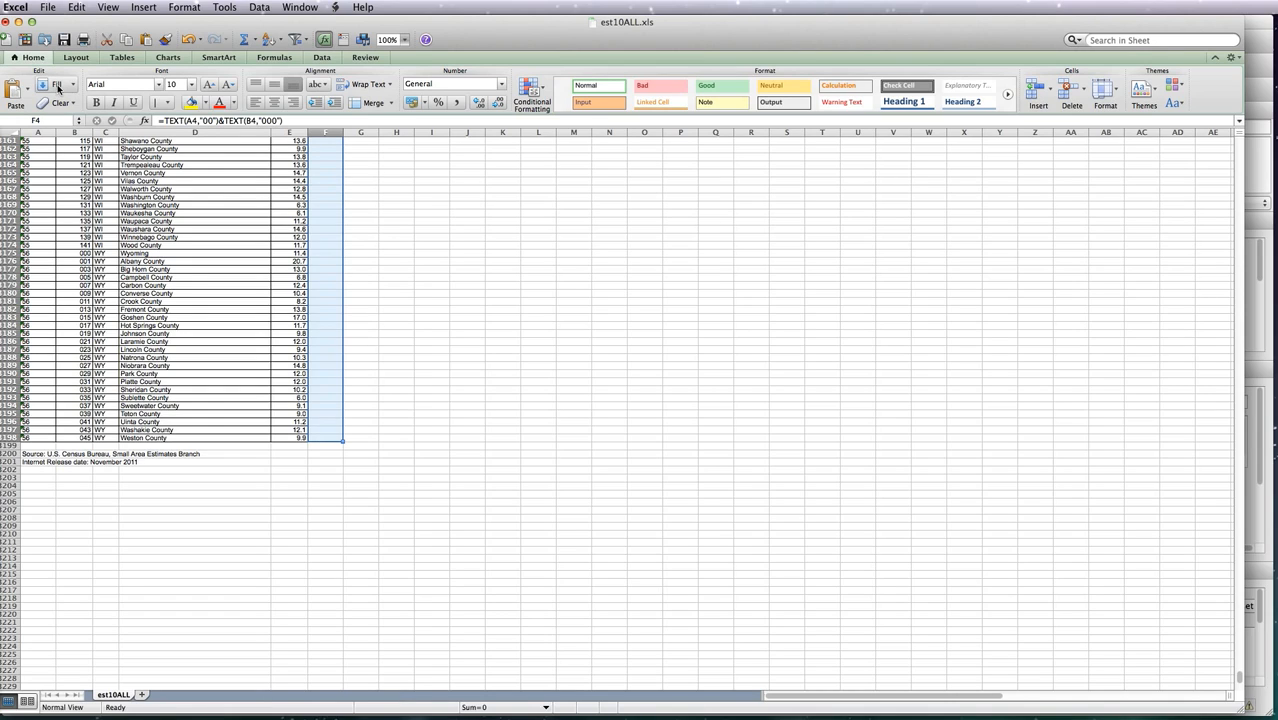
pyautogui.click(72, 86)
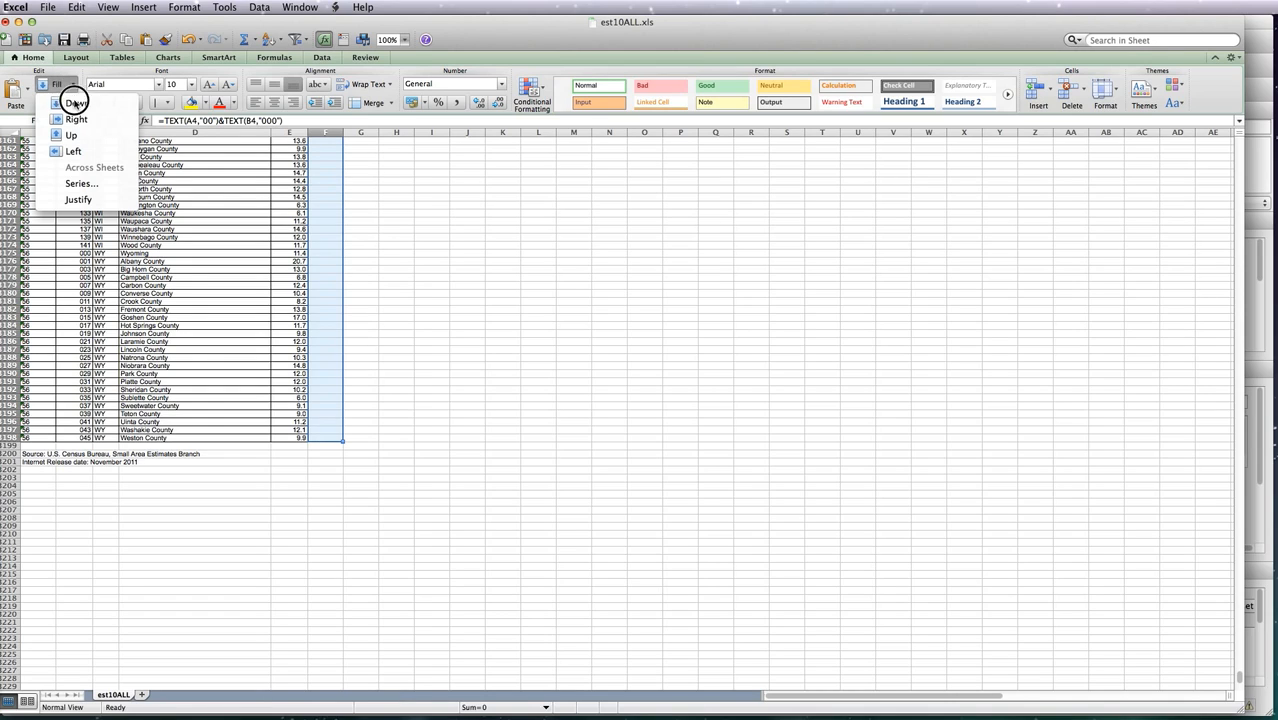
pyautogui.click(75, 104)
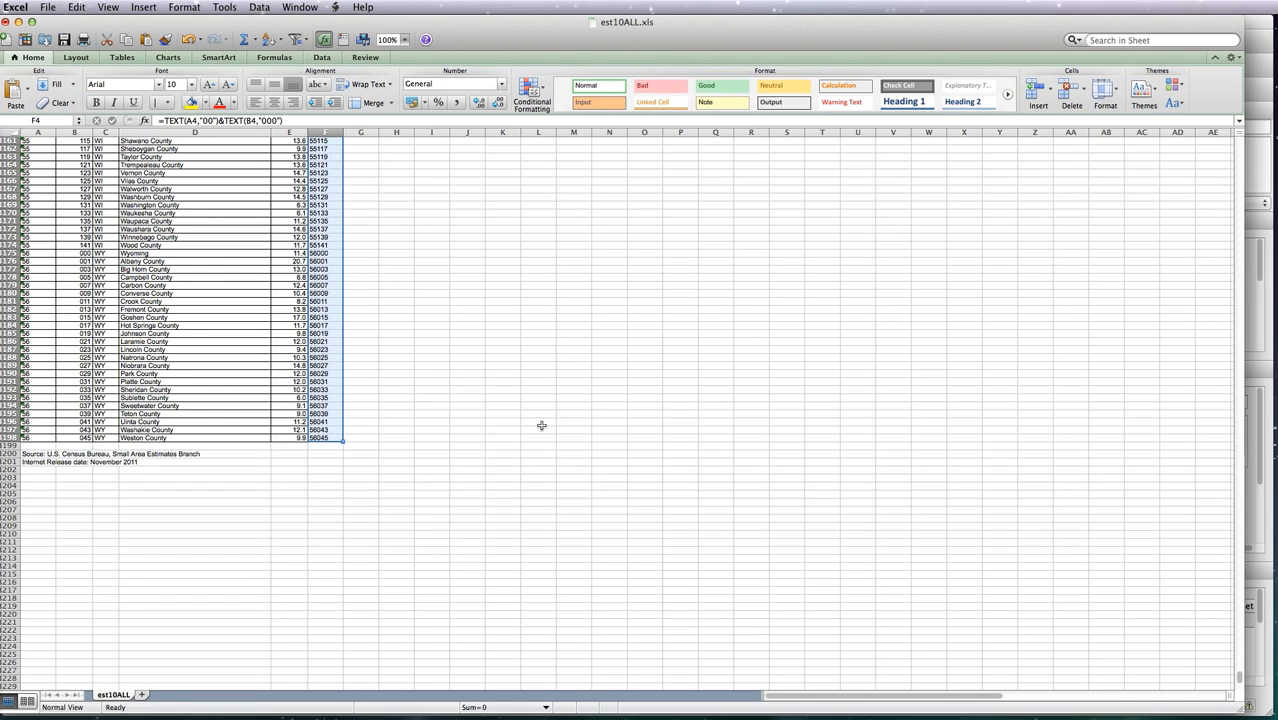
# - Delete row 2, which holds the Table 1 poverty and median income title, from the sheet
pyautogui.moveTo(1240, 681); pyautogui.dragTo(1252, 123)
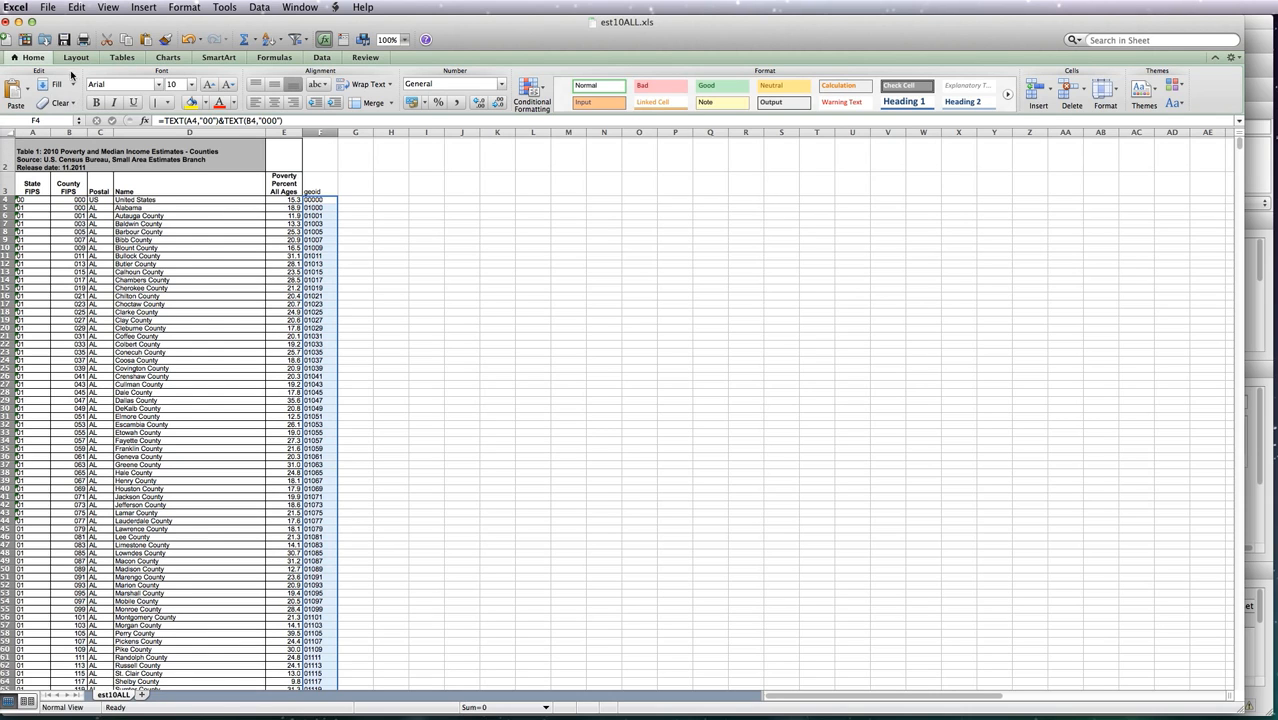
pyautogui.moveTo(84, 25); pyautogui.dragTo(164, 21)
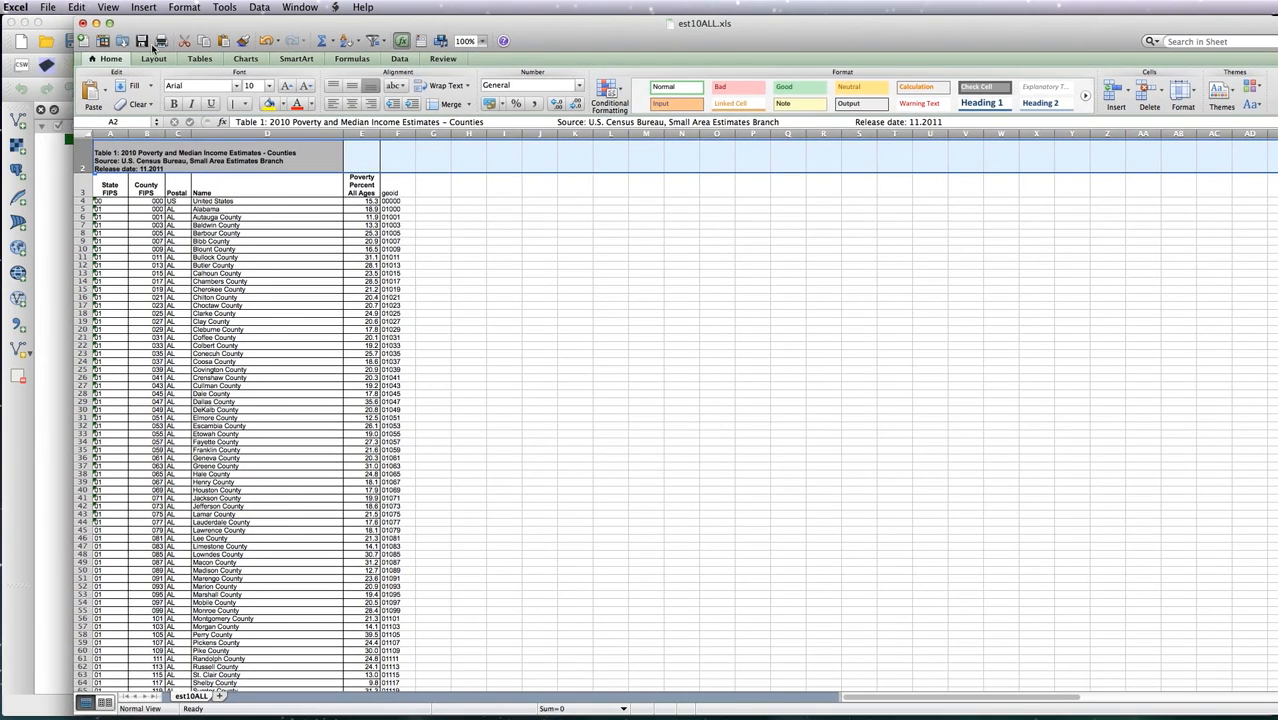
pyautogui.rightClick(77, 160)
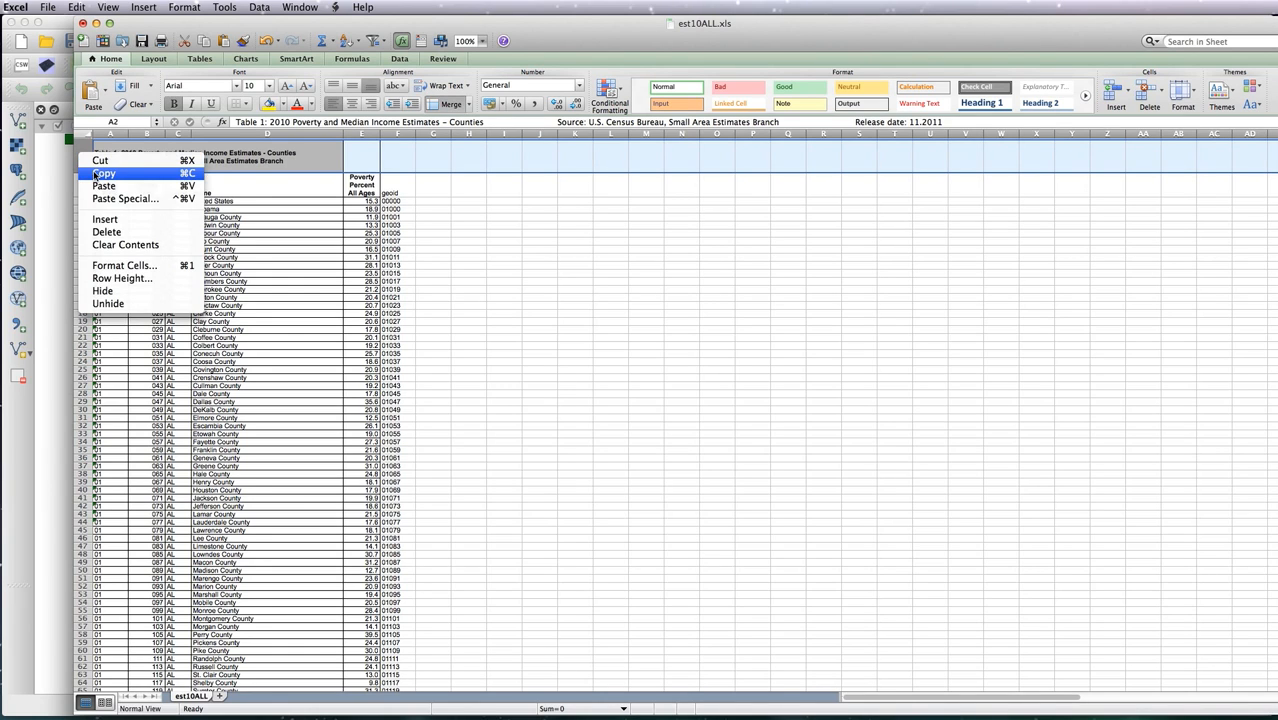
pyautogui.click(112, 232)
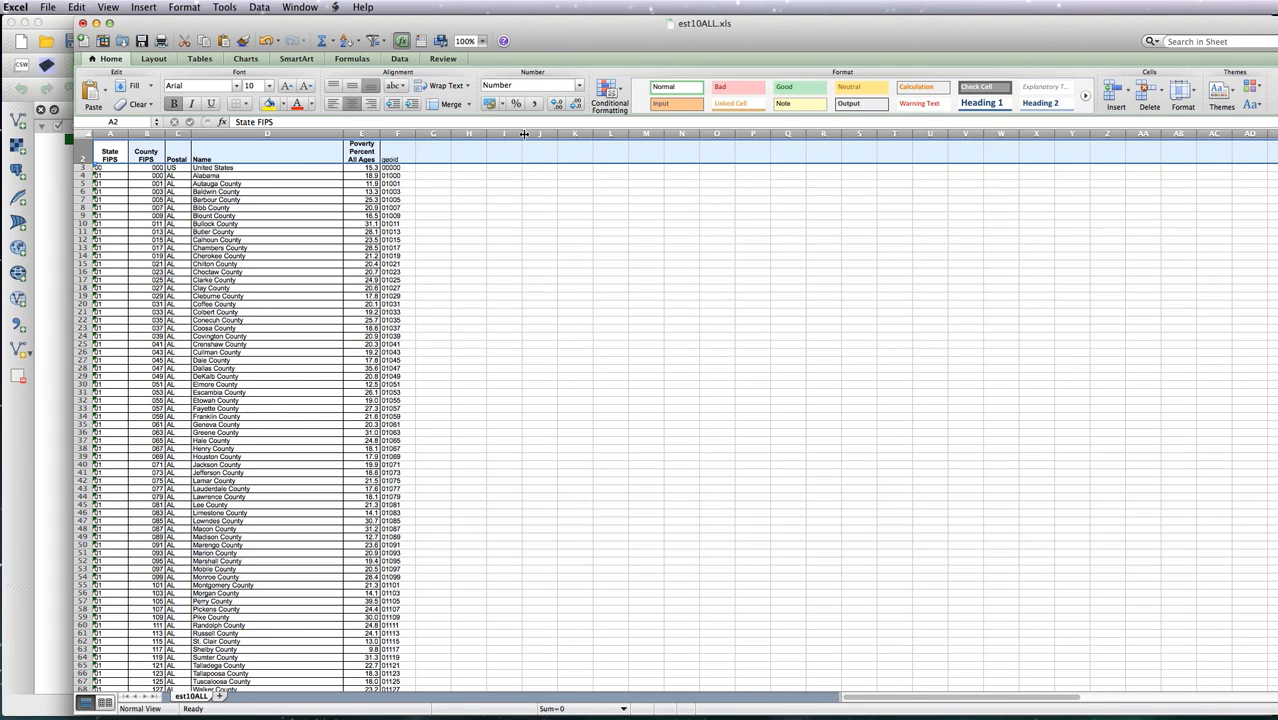
# - Save the sheet as est10ALL in the Downloads folder in Comma Separated Values (.csv) format
pyautogui.press('super+s')
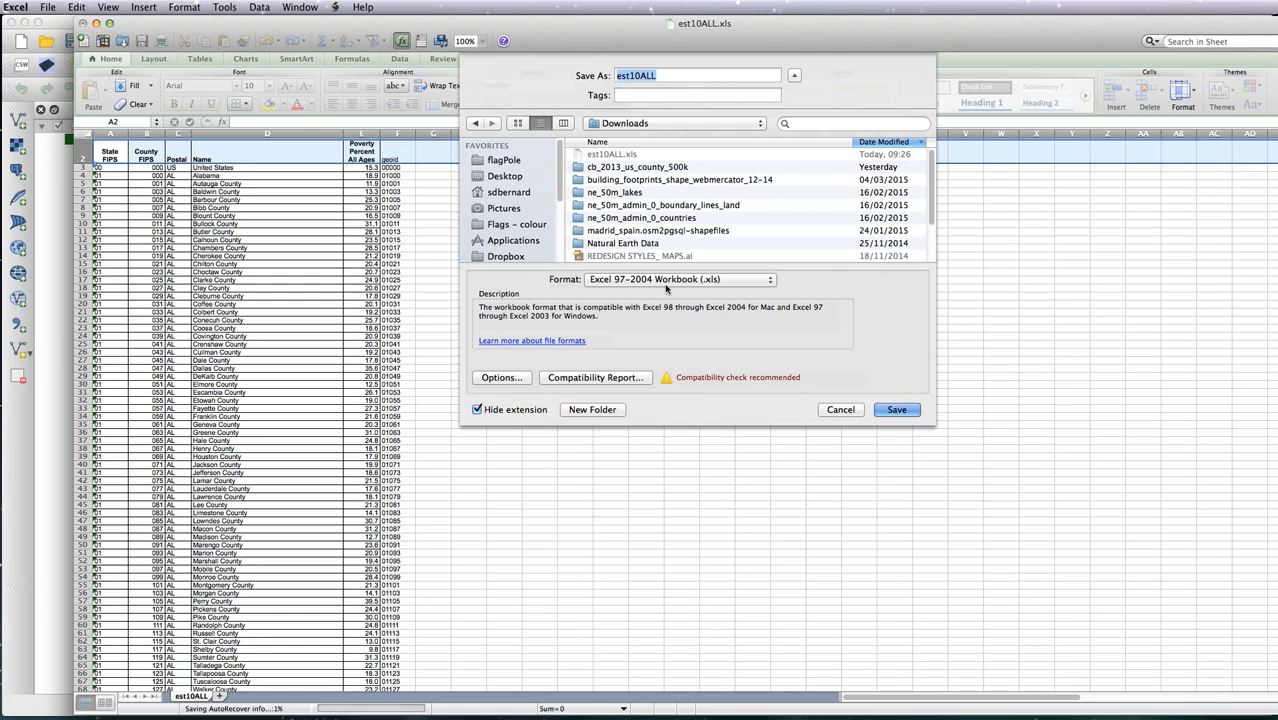
pyautogui.click(668, 281)
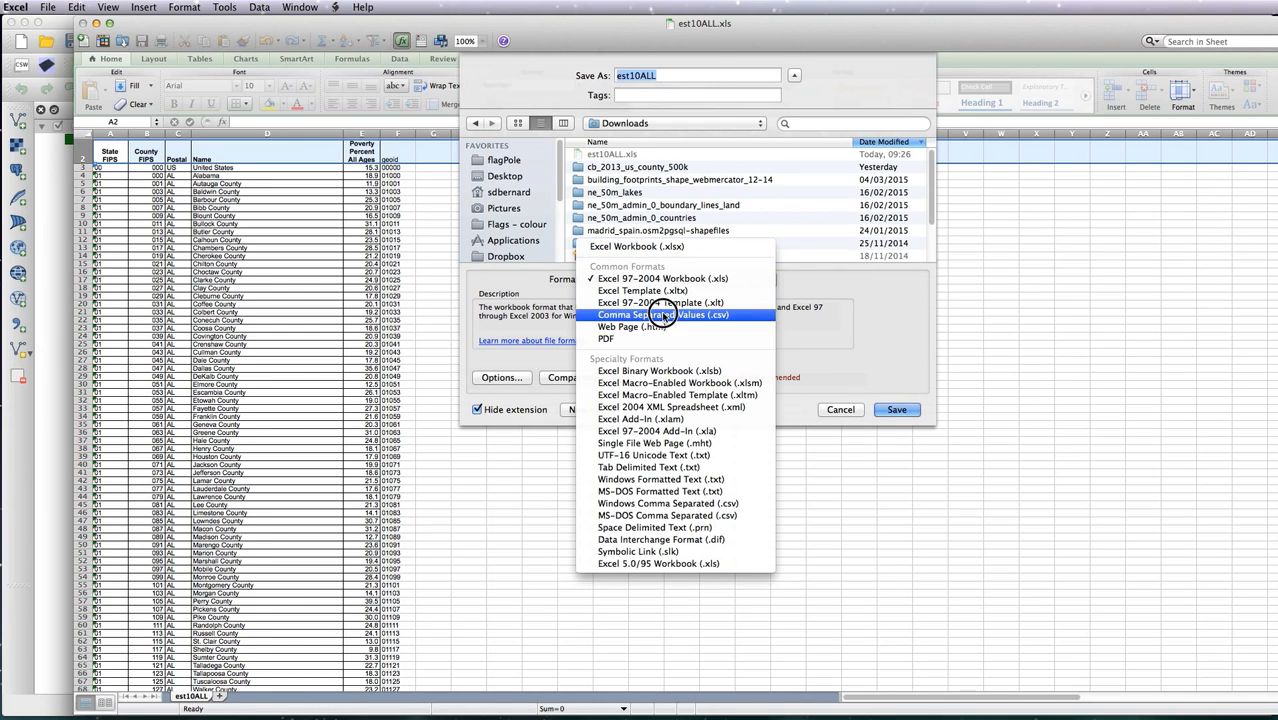
pyautogui.click(662, 317)
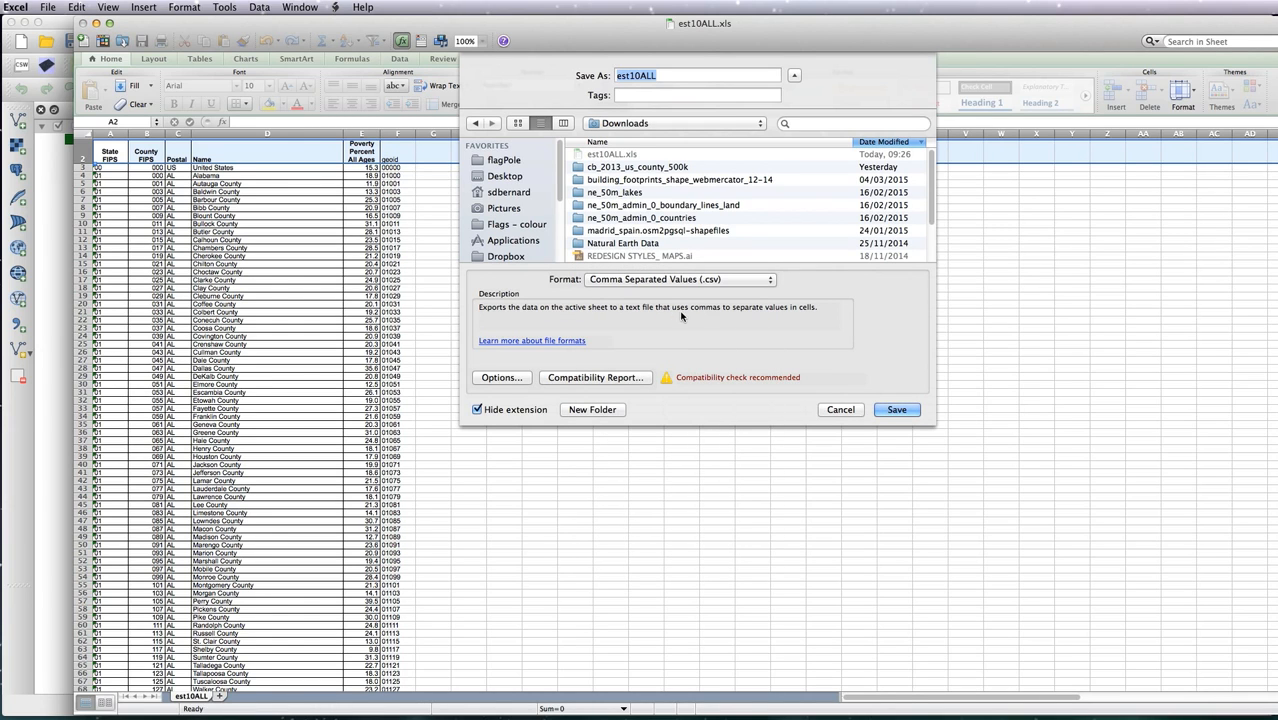
pyautogui.click(907, 416)
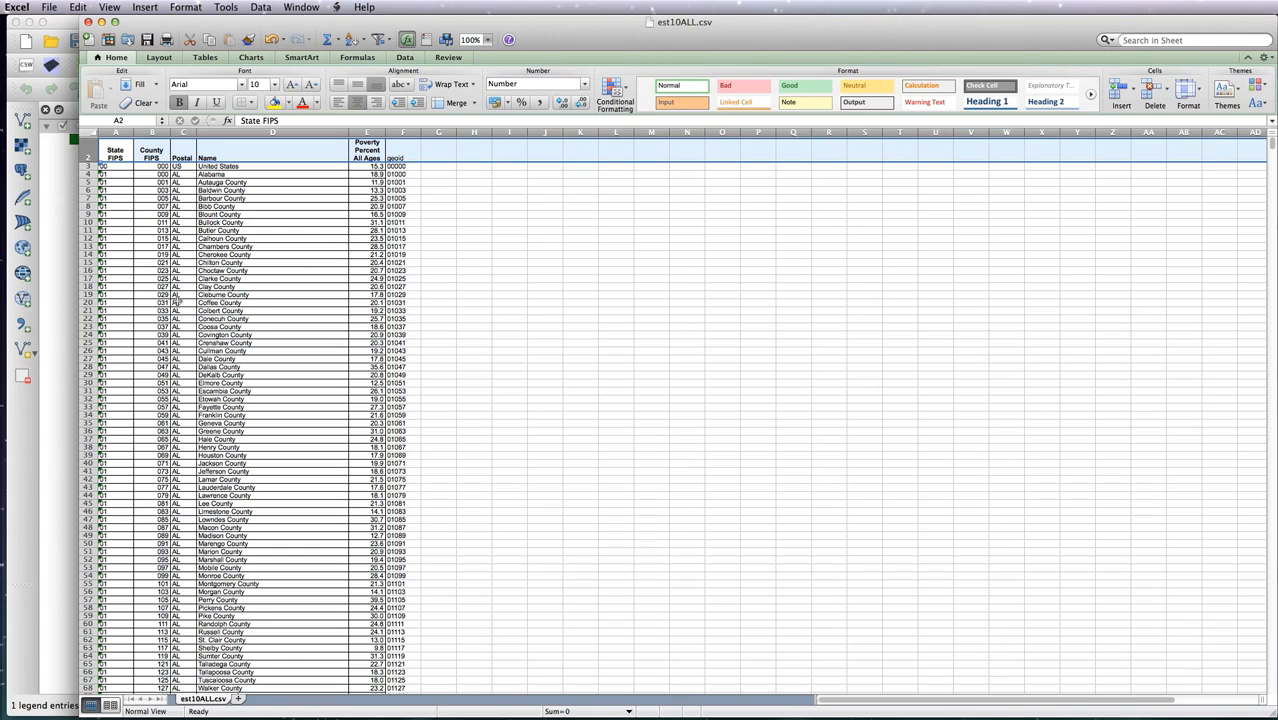
# - Switch to Sublime Text 2 and open est10ALL.csv from the Downloads folder
pyautogui.click(14, 372)
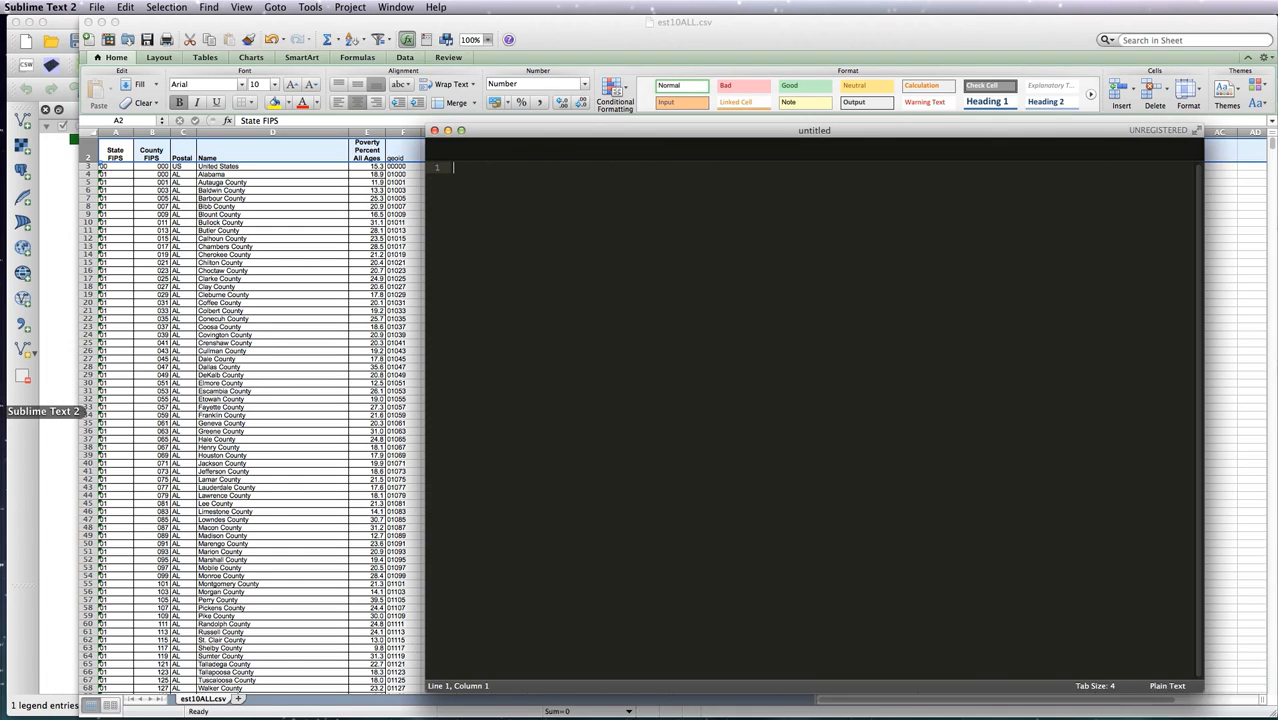
pyautogui.press('super+o')
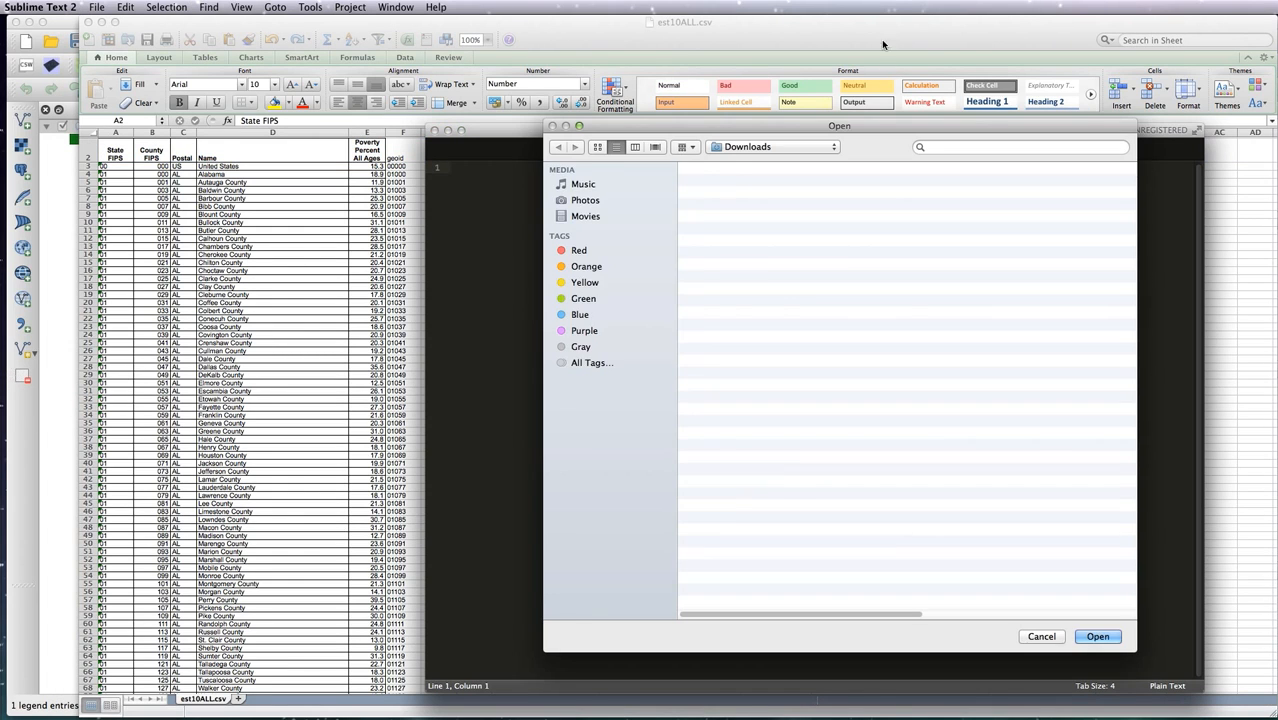
pyautogui.click(730, 186)
pyautogui.doubleClick(730, 186)
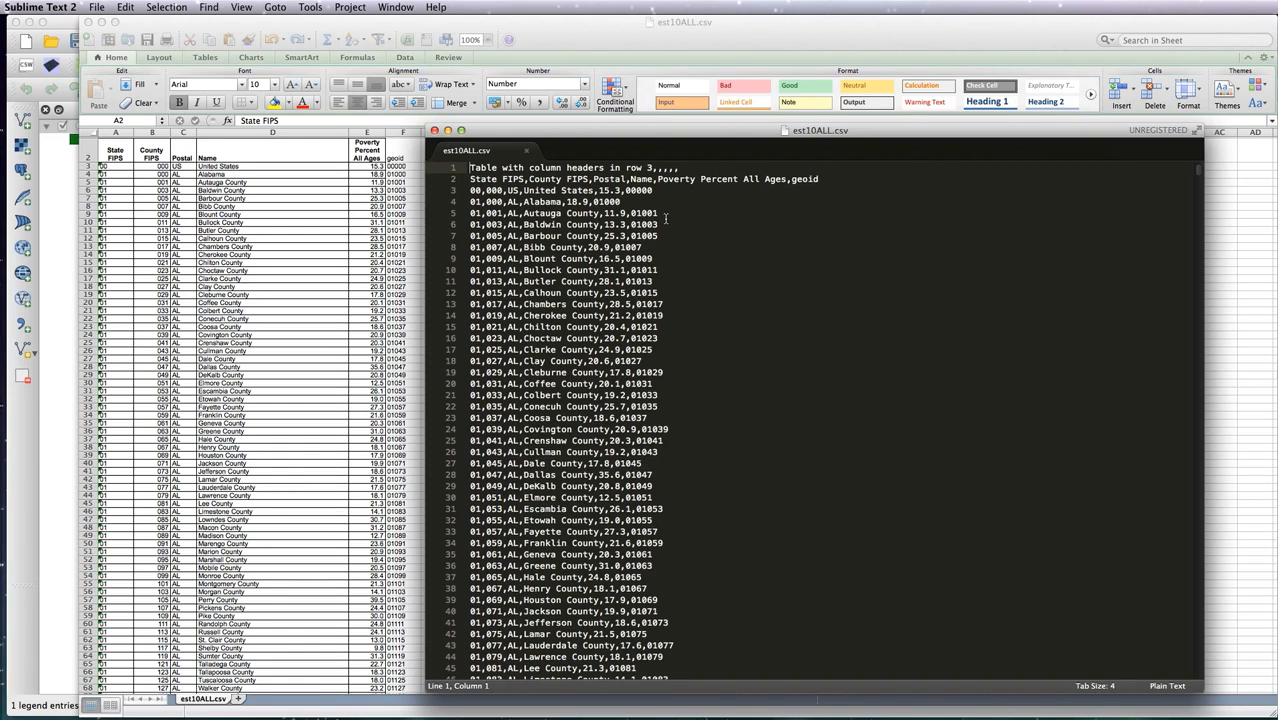
# - Delete the first line, "Table with column headers in row 3", from est10ALL.csv and save the file
pyautogui.click(453, 170)
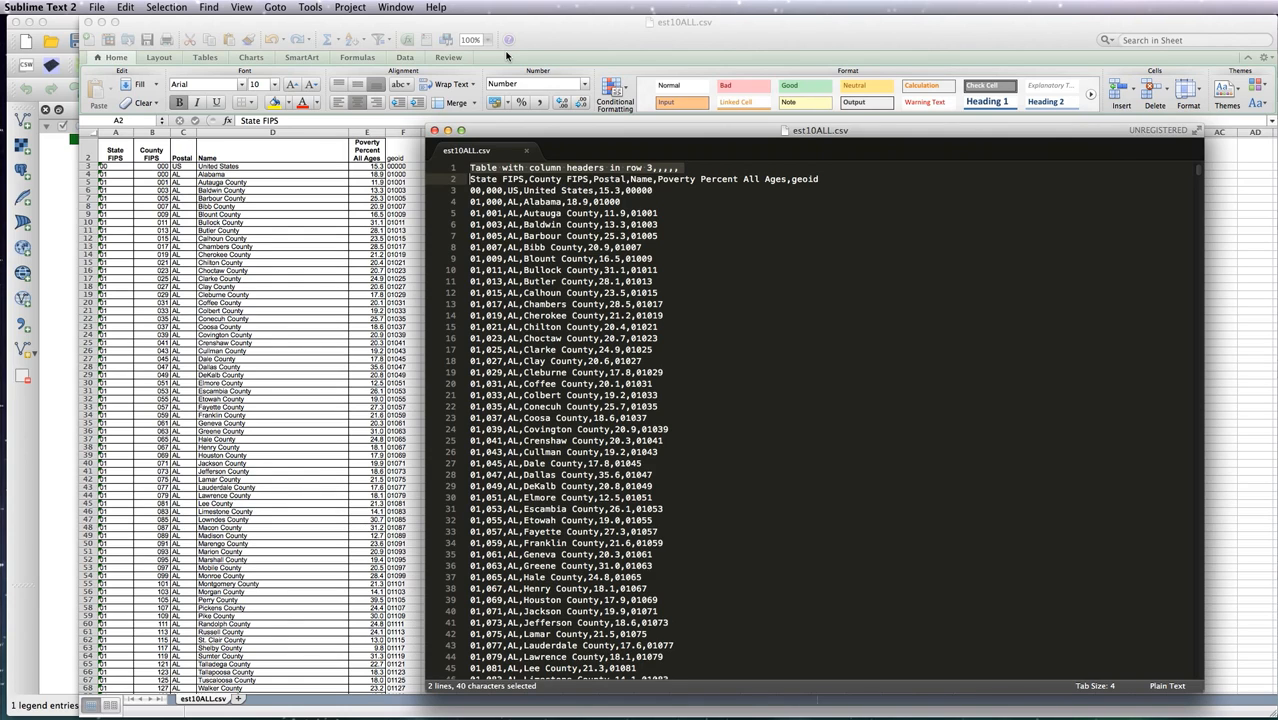
pyautogui.press('BackSpace')
pyautogui.press('super+s')
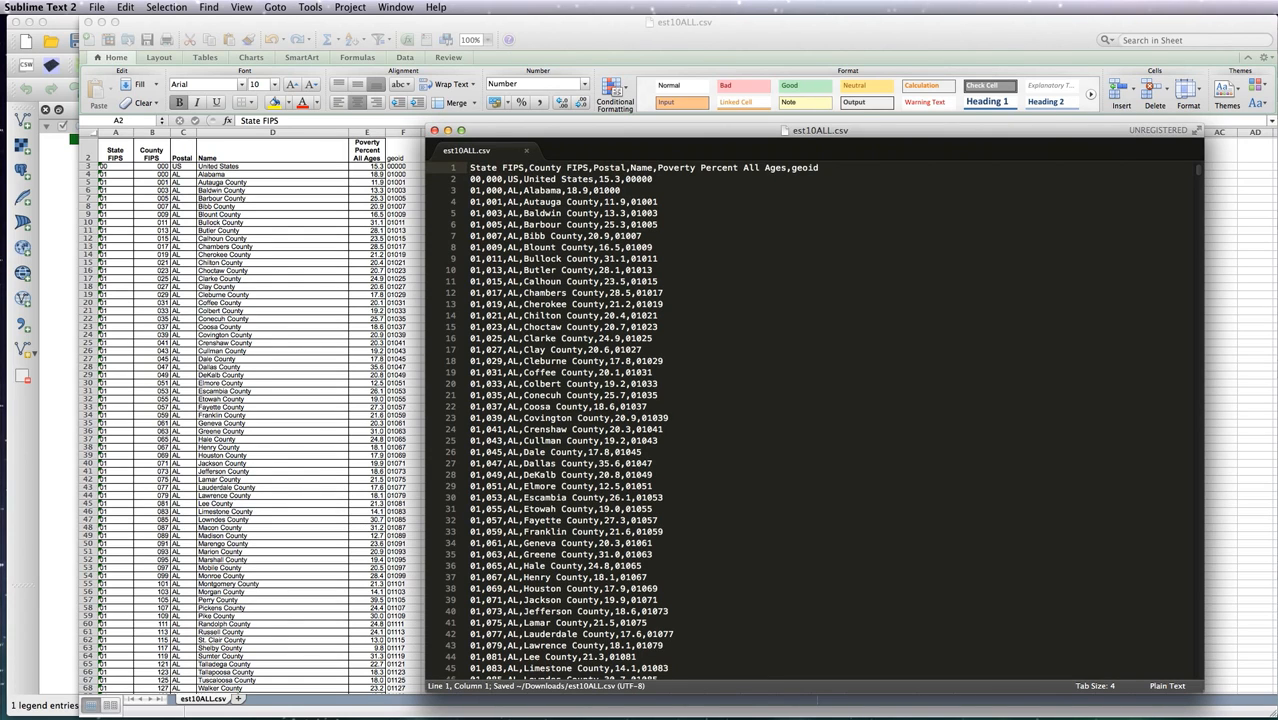
# - Create a new text file containing one line with six comma-separated "String" entries, keeping the double quotes around each
pyautogui.press('super+n')
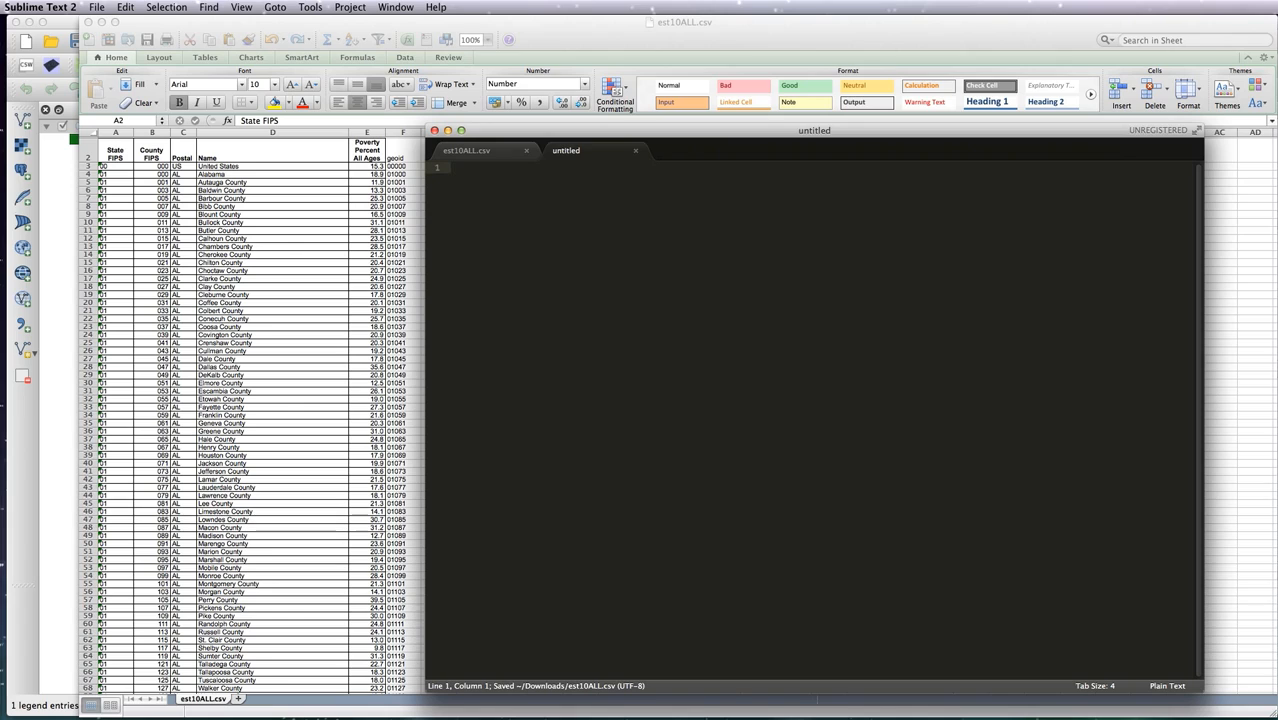
pyautogui.write('"')
pyautogui.write('String"')
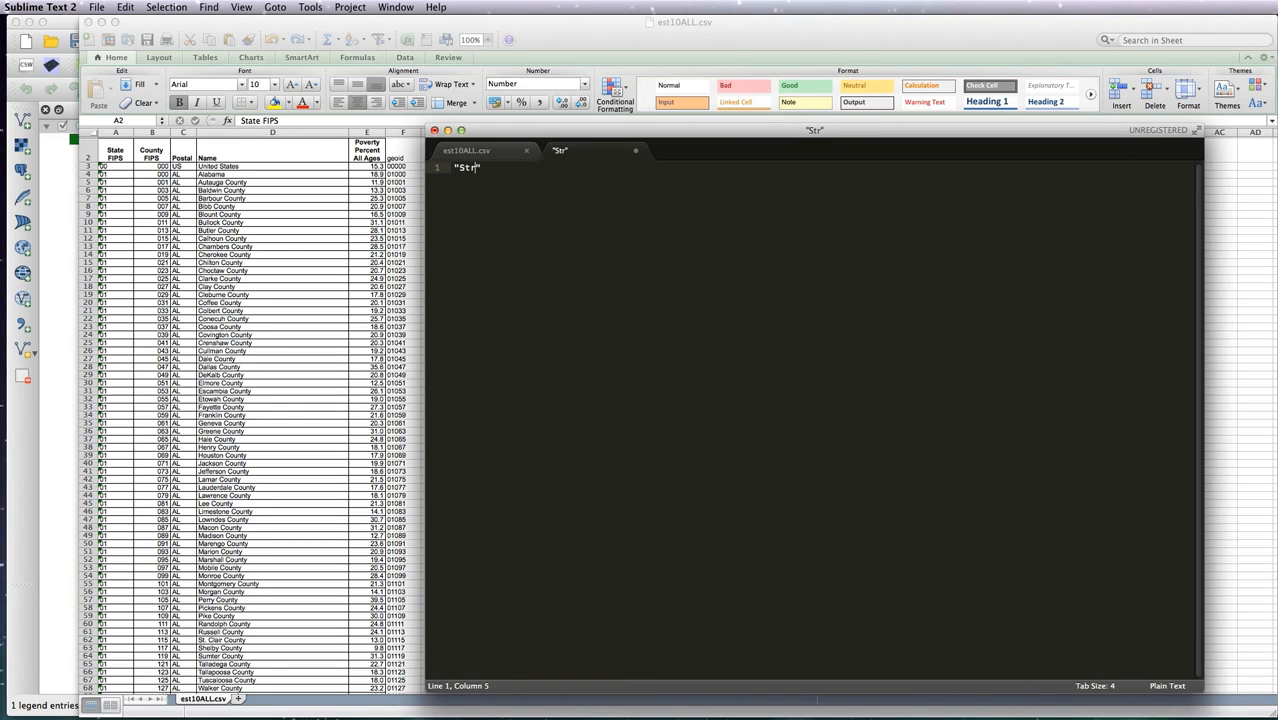
pyautogui.write(',')
pyautogui.moveTo(522, 170); pyautogui.dragTo(448, 166)
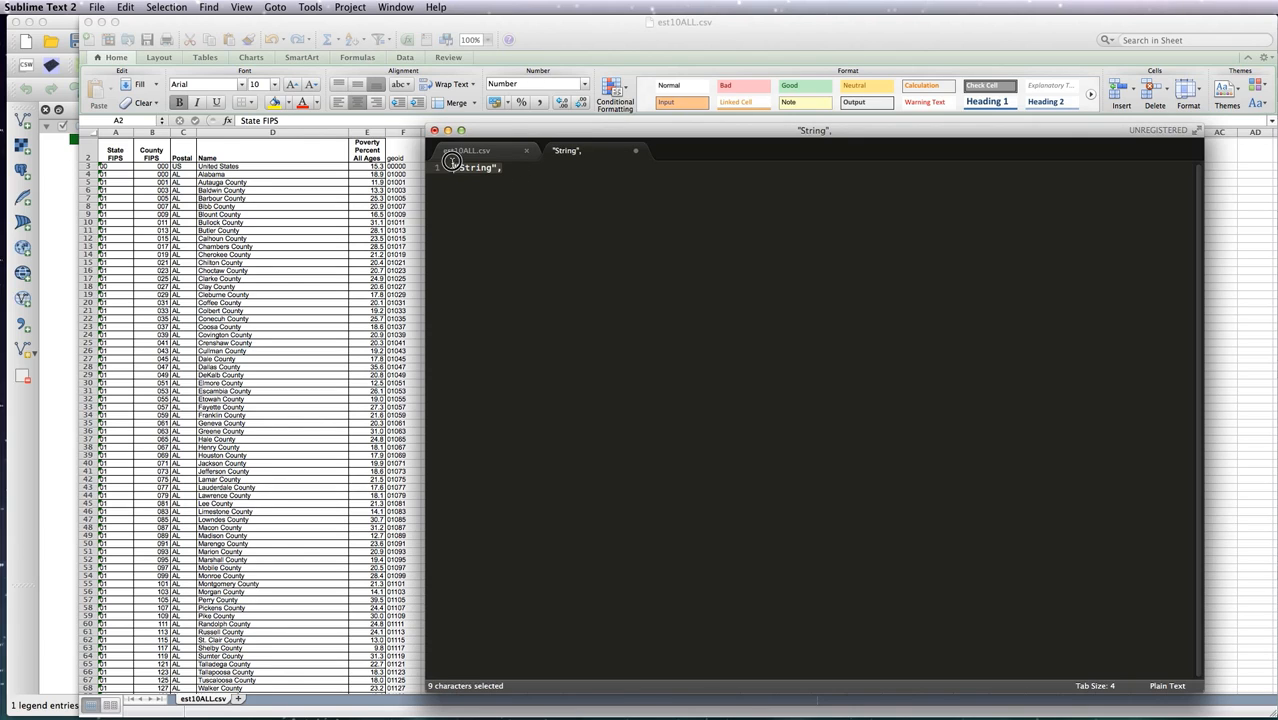
pyautogui.press('super+c')
pyautogui.press('Right')
pyautogui.press('super+v')
pyautogui.press('super+v')
pyautogui.press('super+v')
pyautogui.press('super+v')
pyautogui.press('super+v')
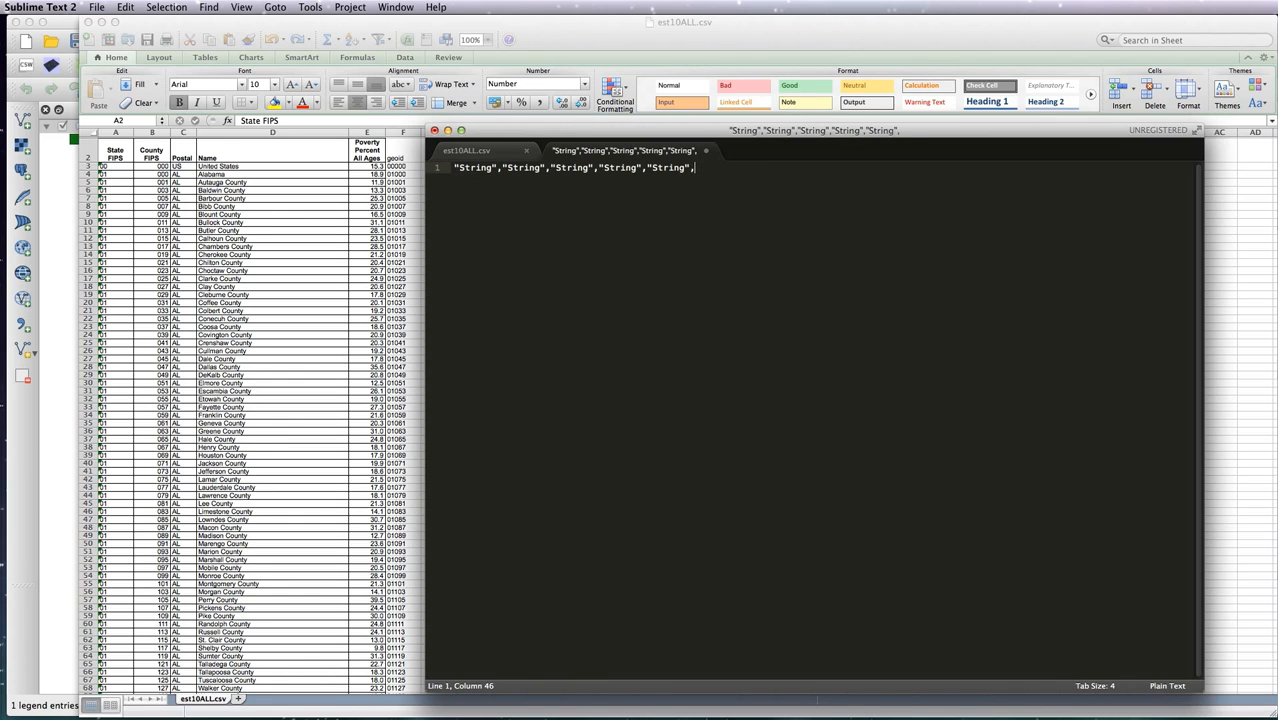
# - Remove the line's trailing comma and change its fifth entry, matching Poverty Percent All Ages in est10ALL.csv, to "Integer"
pyautogui.click(492, 150)
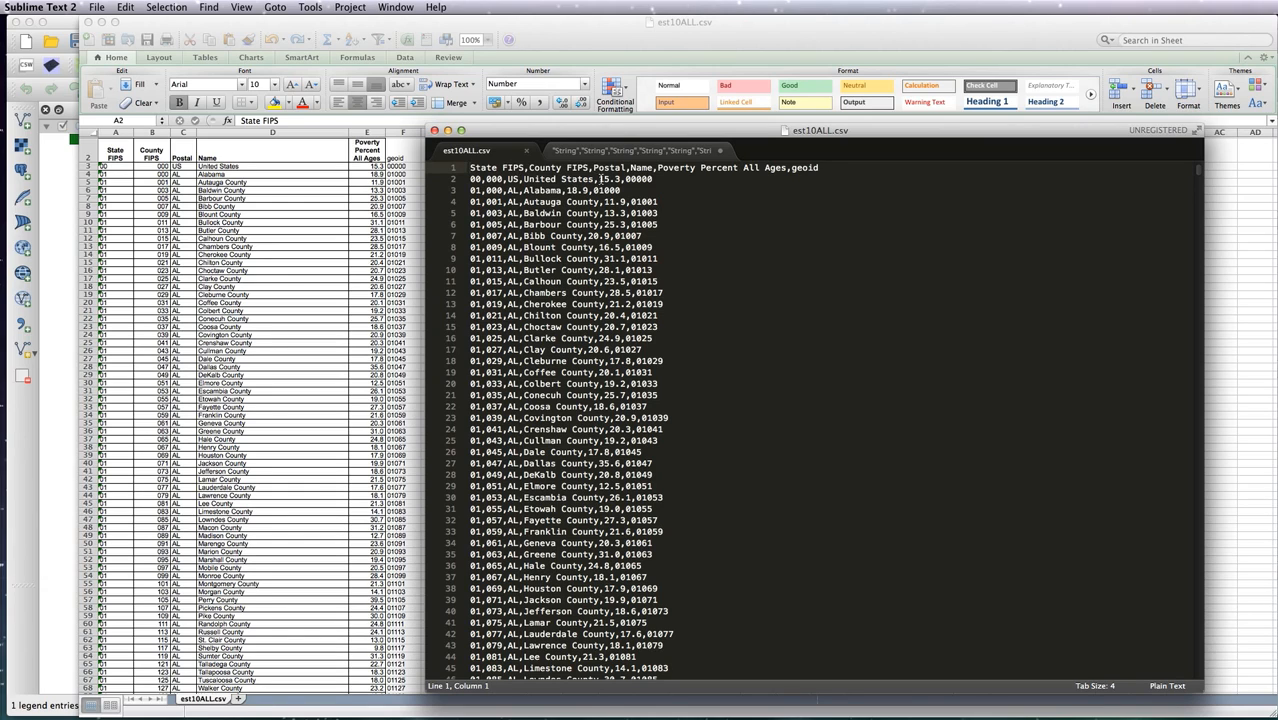
pyautogui.click(664, 151)
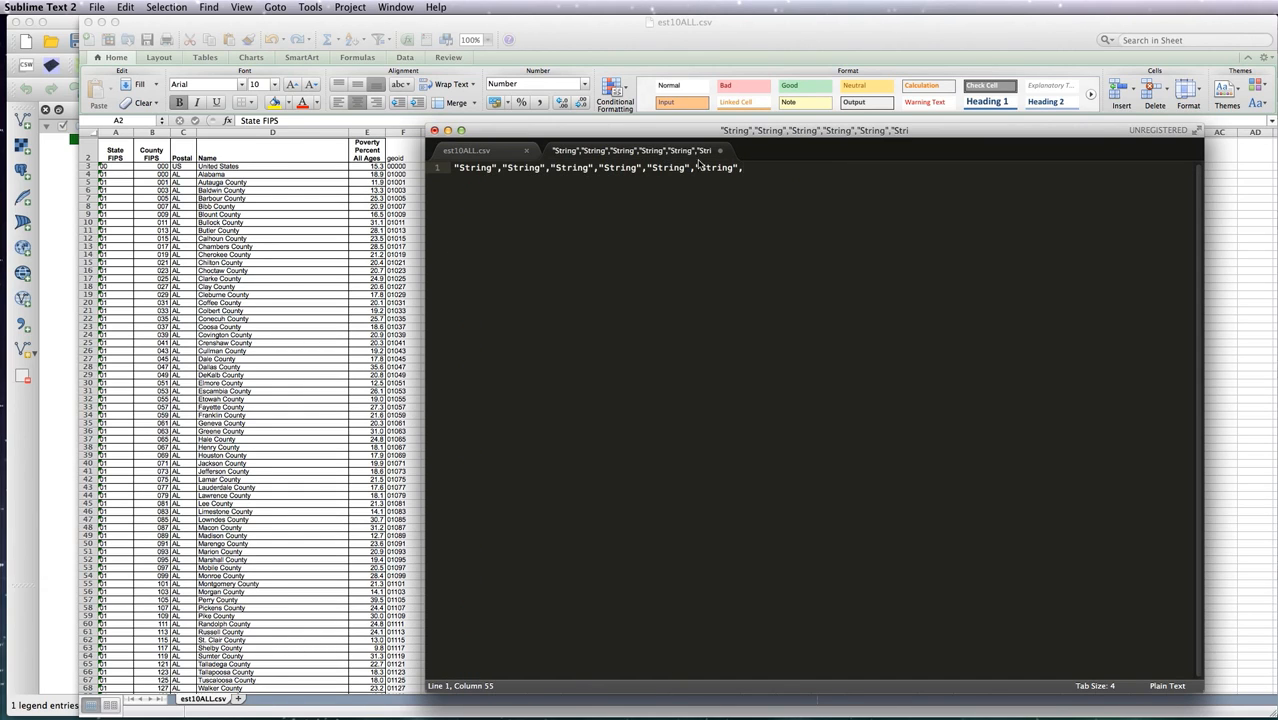
pyautogui.press('BackSpace')
pyautogui.click(481, 152)
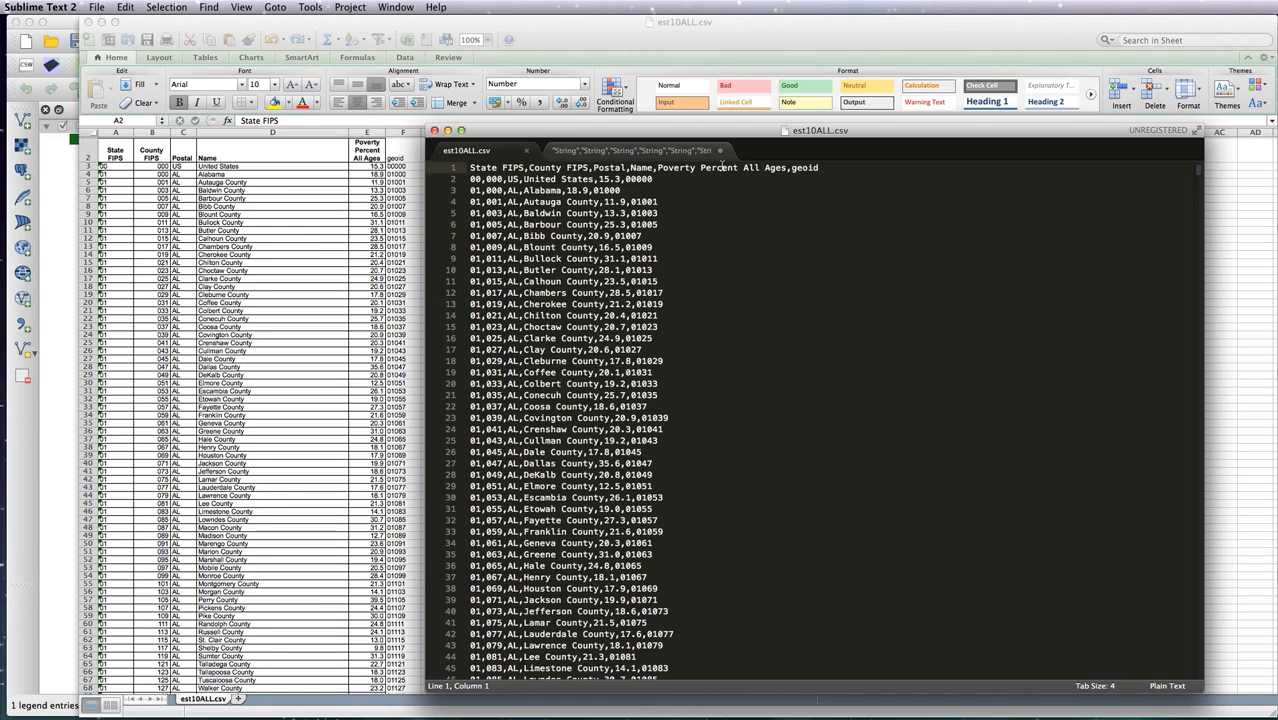
pyautogui.click(668, 155)
pyautogui.doubleClick(668, 167)
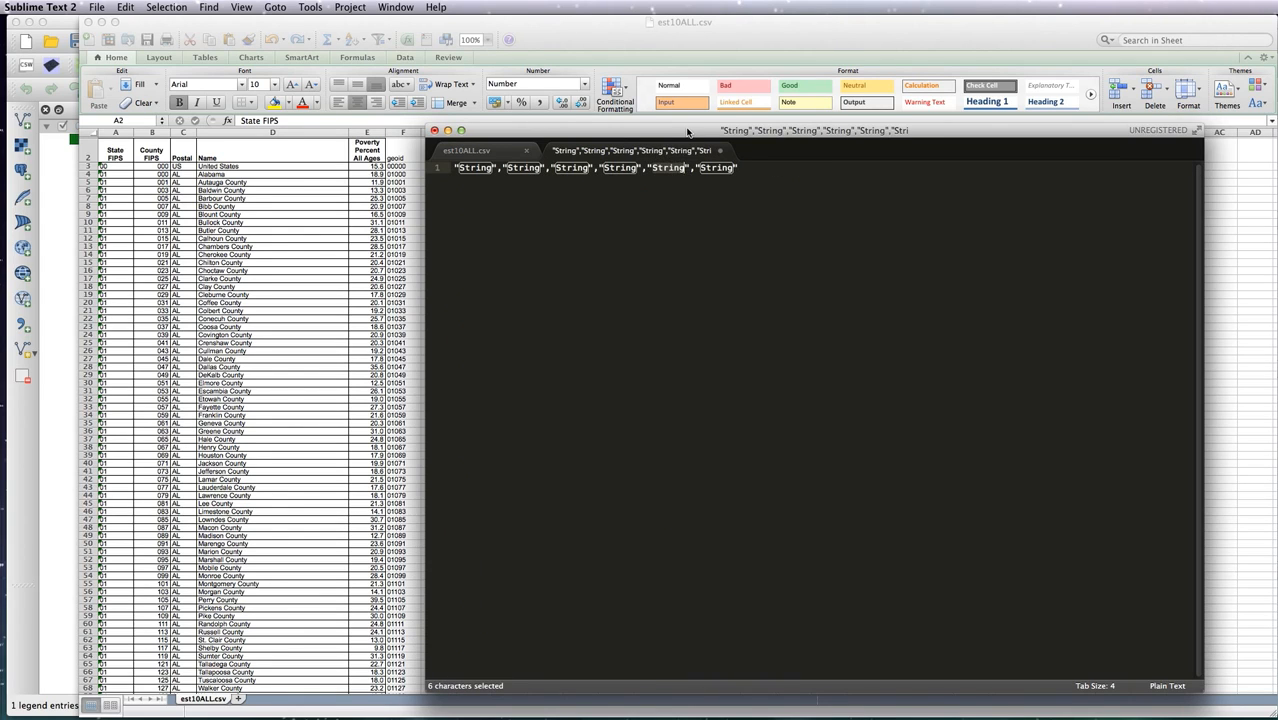
pyautogui.write('Integer')
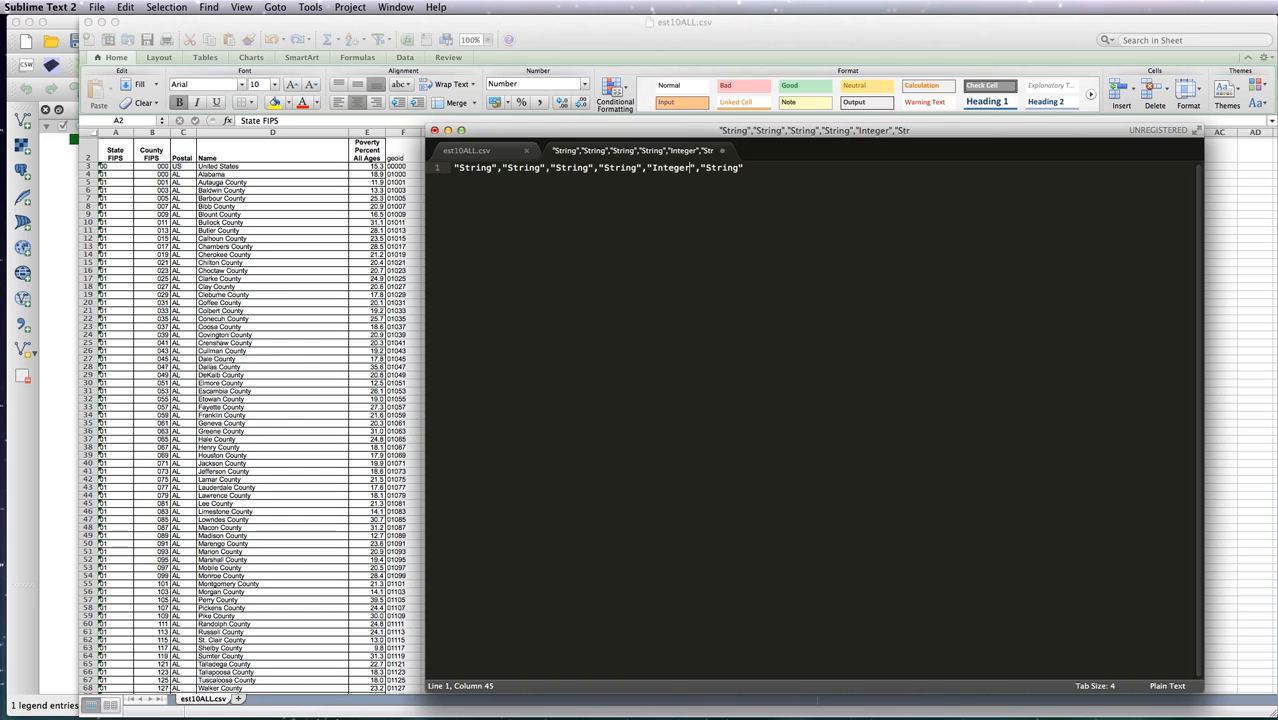
# - Save the column type file as est10ALL.csvt in the Downloads folder
pyautogui.click(770, 199)
pyautogui.press('super+s')
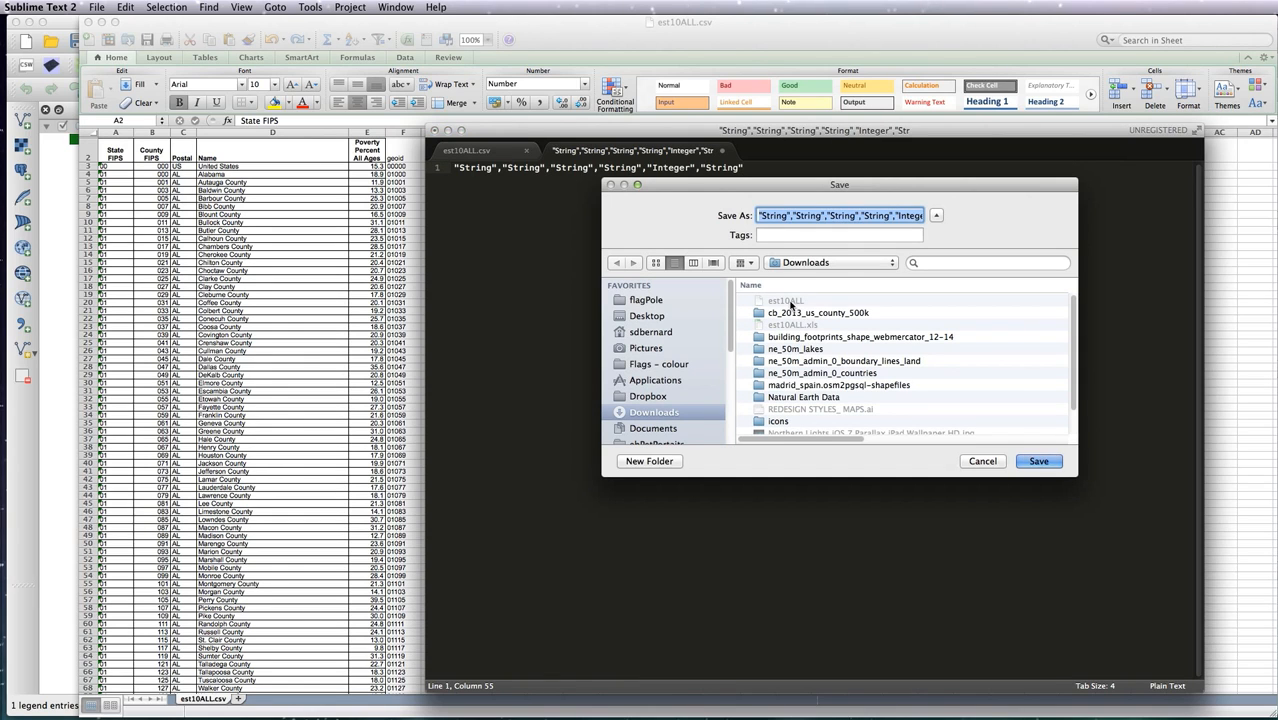
pyautogui.click(789, 302)
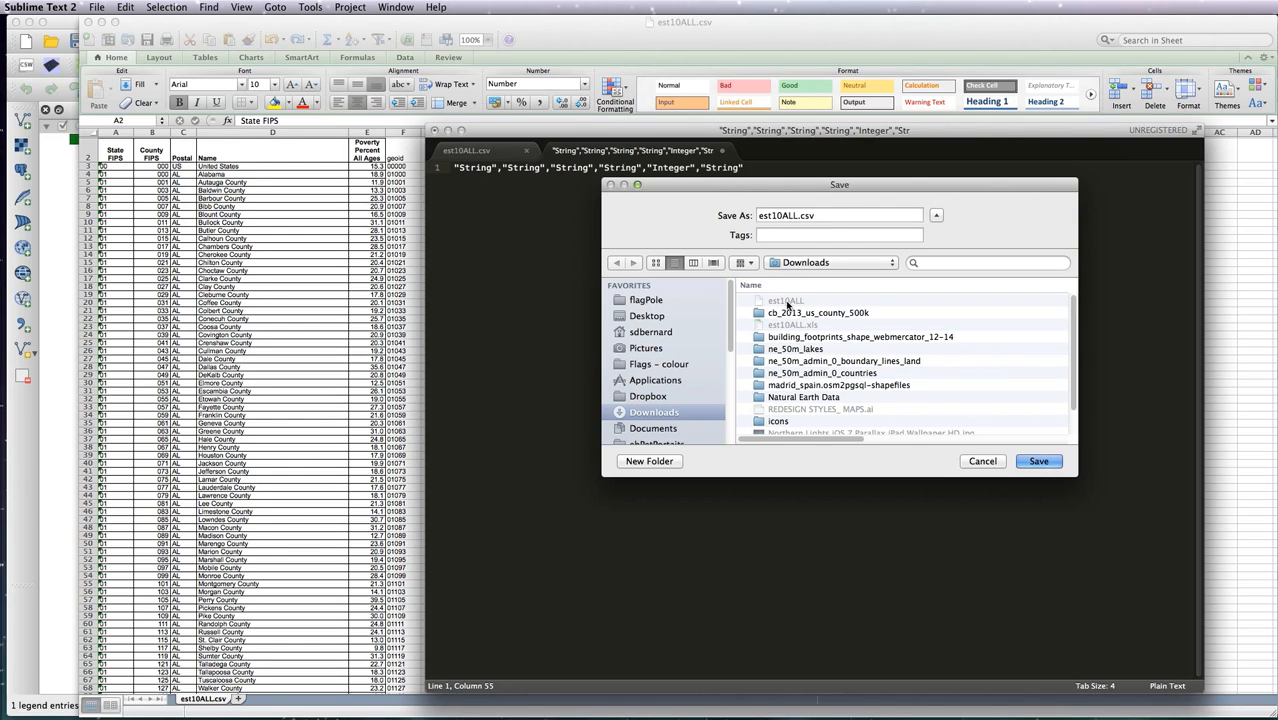
pyautogui.click(825, 215)
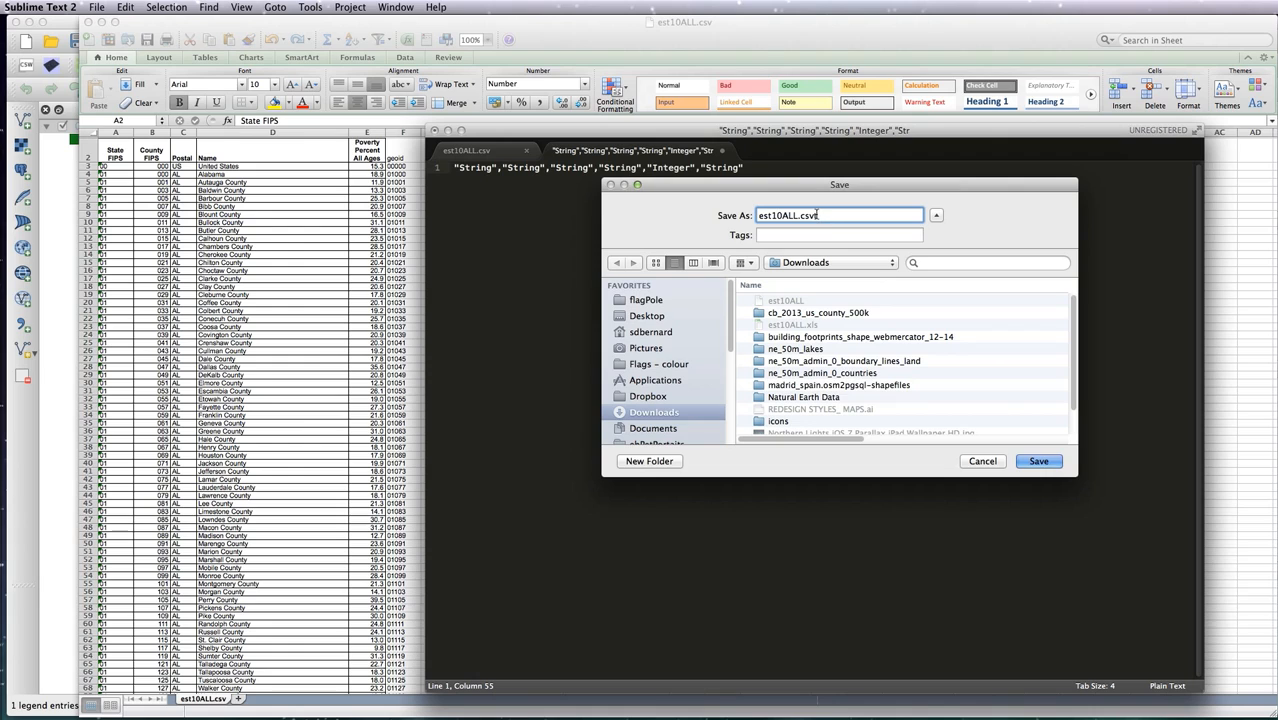
pyautogui.write('t')
pyautogui.click(1040, 462)
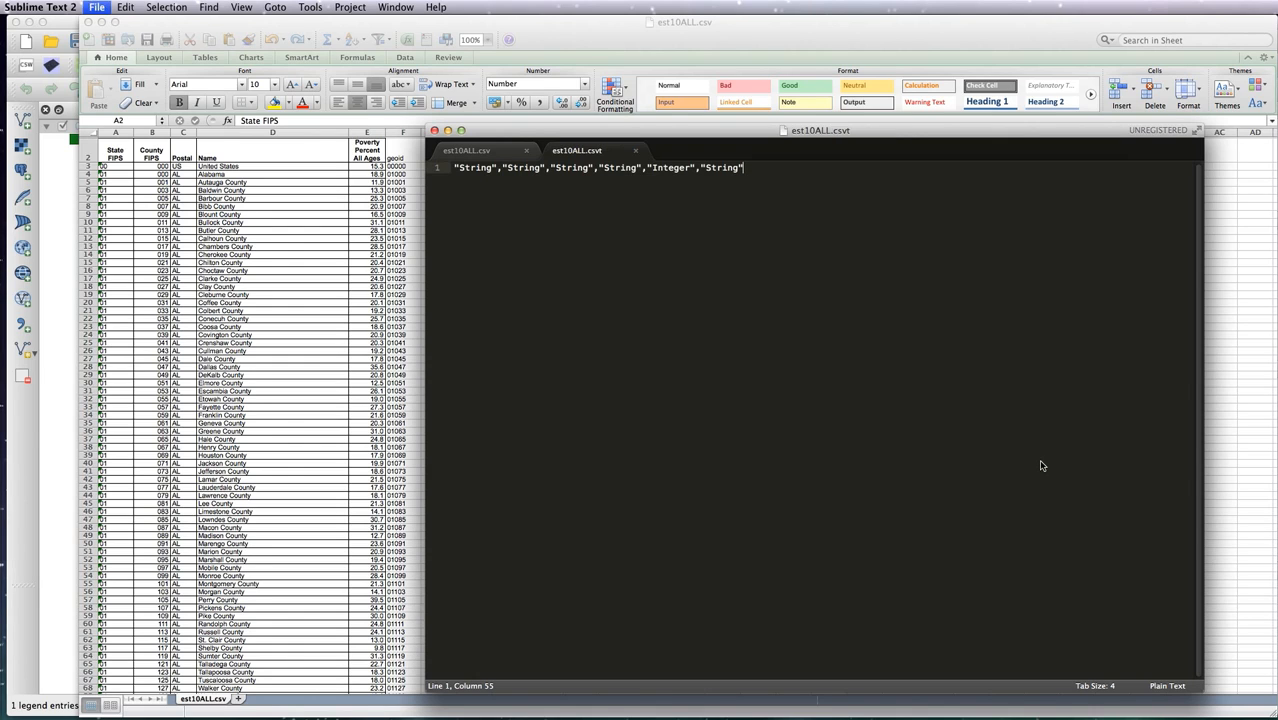
# - Close the text editor window and switch to the usCountiesPoverty project in QGIS
pyautogui.click(435, 131)
pyautogui.click(70, 236)
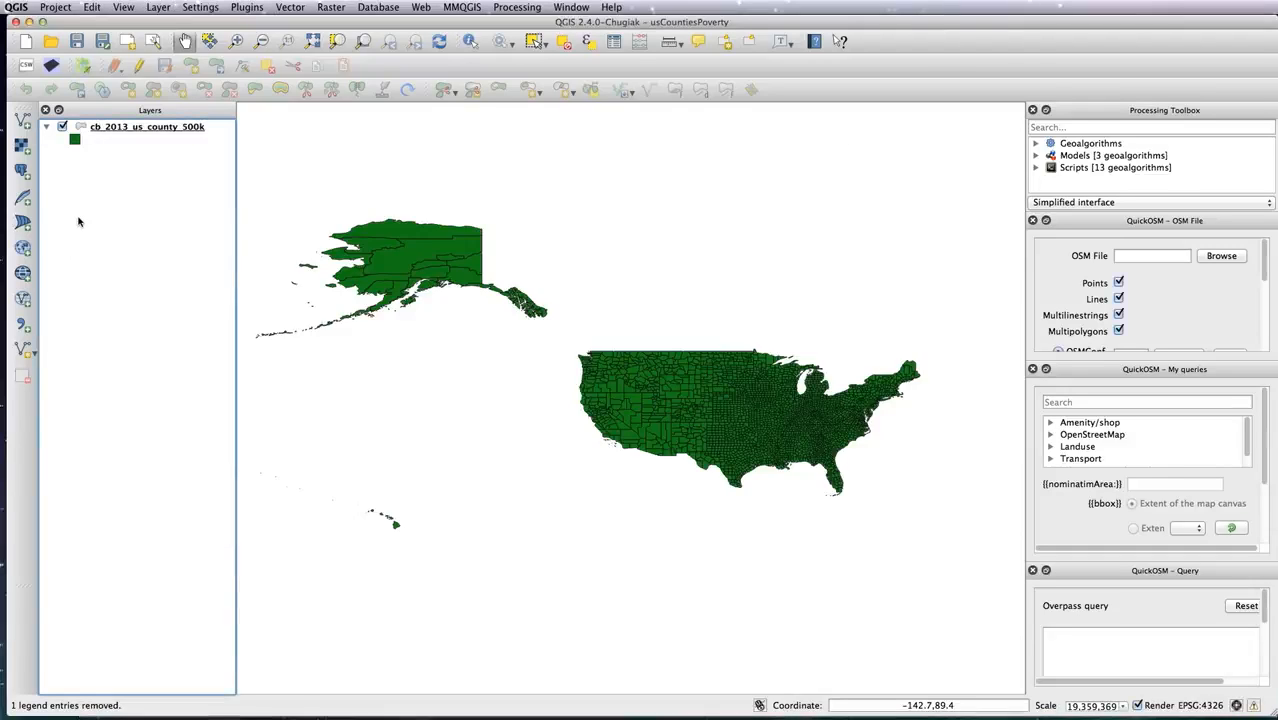
pyautogui.press('super+n')
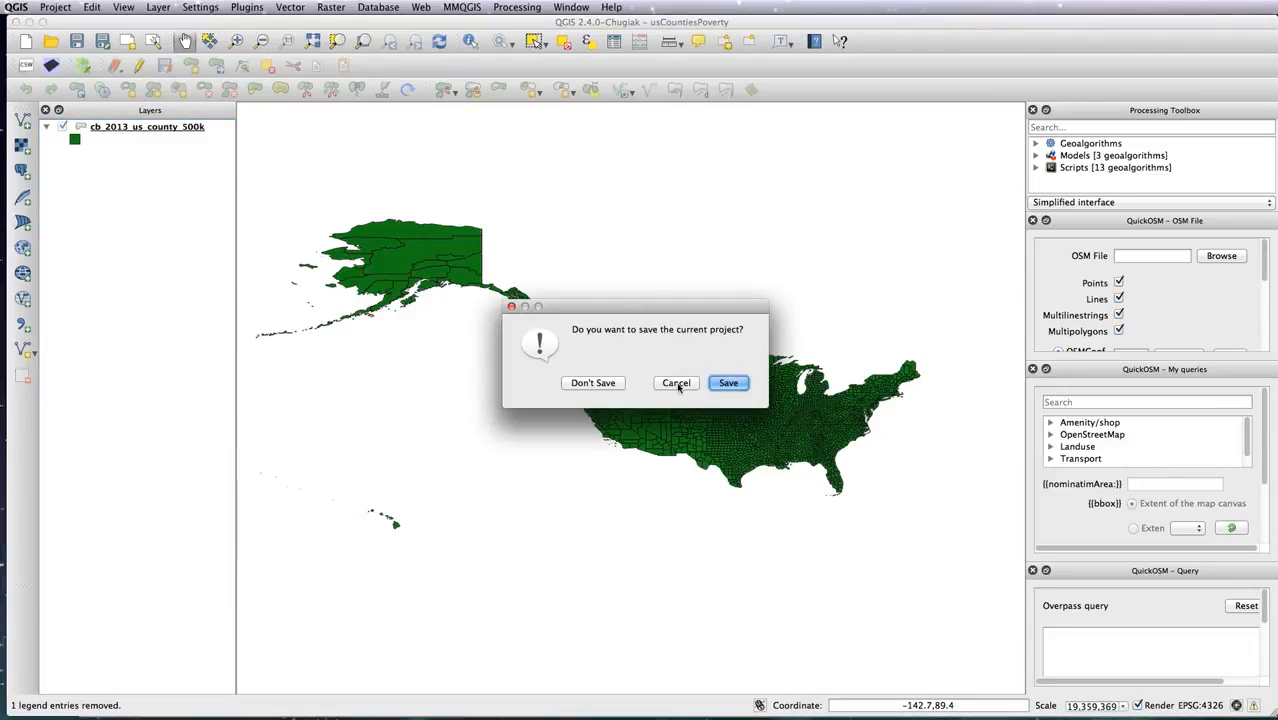
pyautogui.click(677, 384)
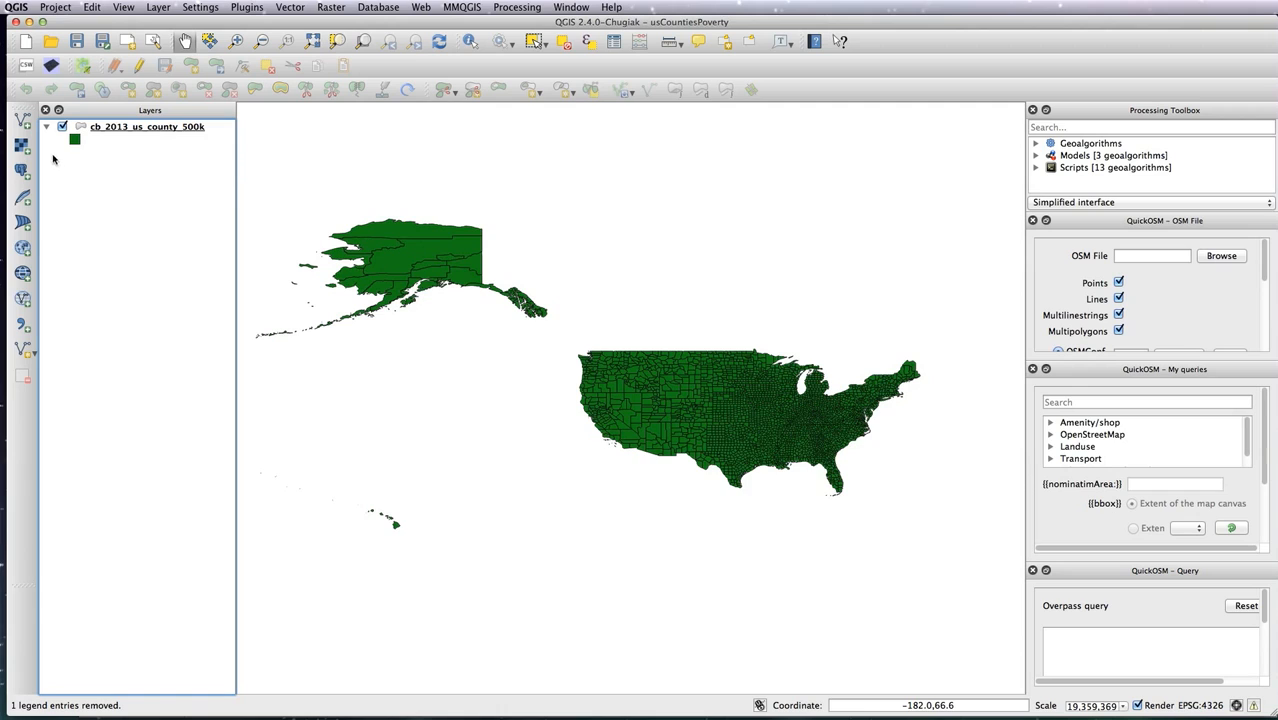
# - Add the est10ALL CSV file from the Downloads folder in Finder to the QGIS project's layers, and close the Finder window
pyautogui.press('super+Tab')
pyautogui.press('super+Tab')
pyautogui.press('super+Tab')
pyautogui.press('super+Tab')
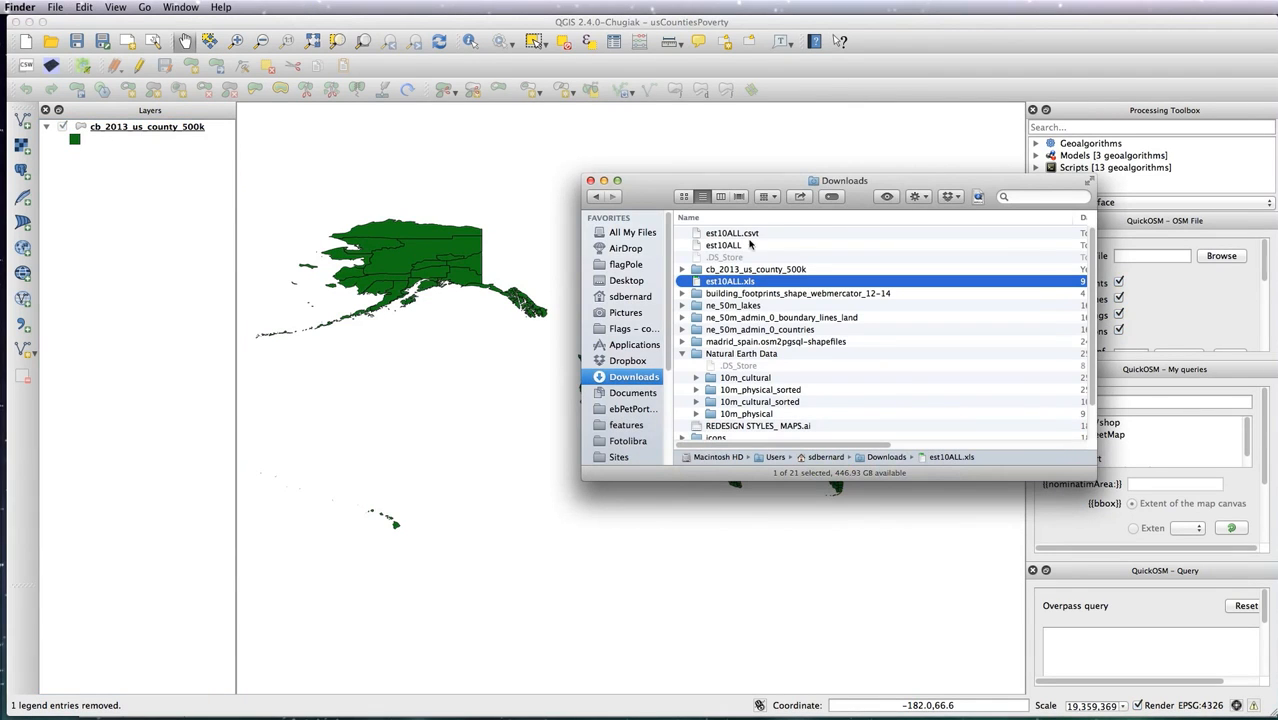
pyautogui.moveTo(745, 281); pyautogui.dragTo(217, 298)
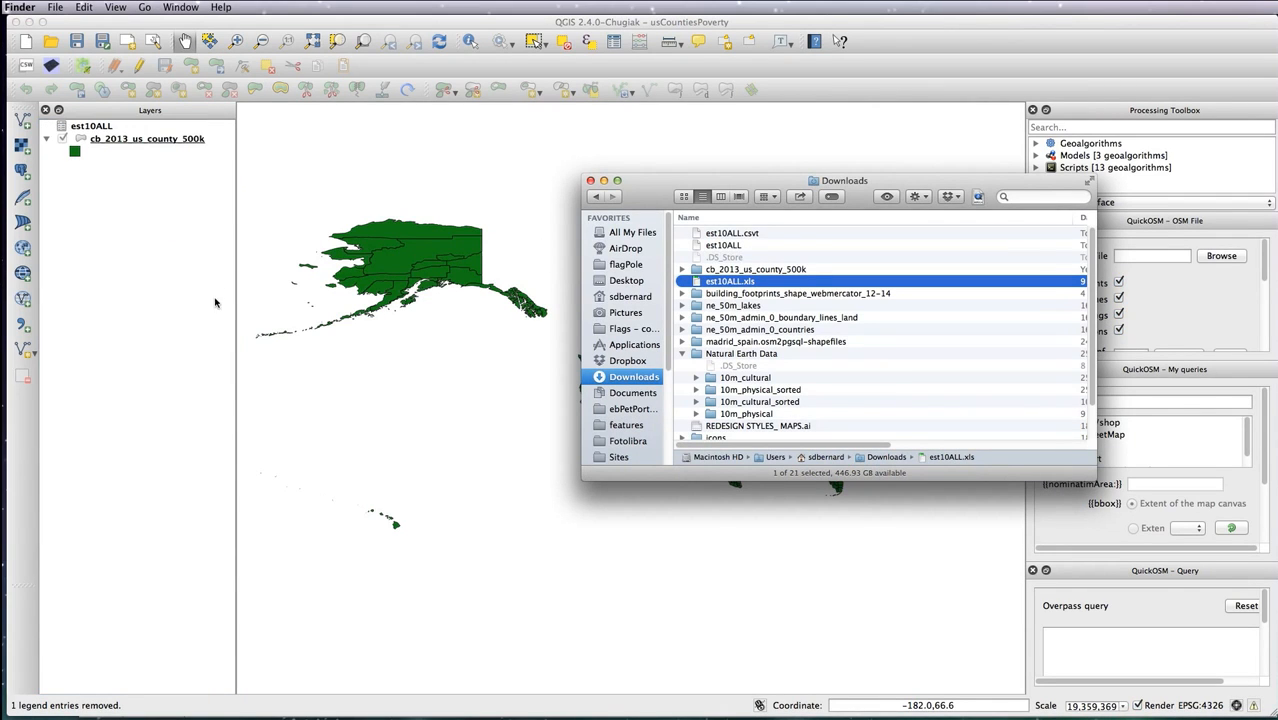
pyautogui.click(590, 181)
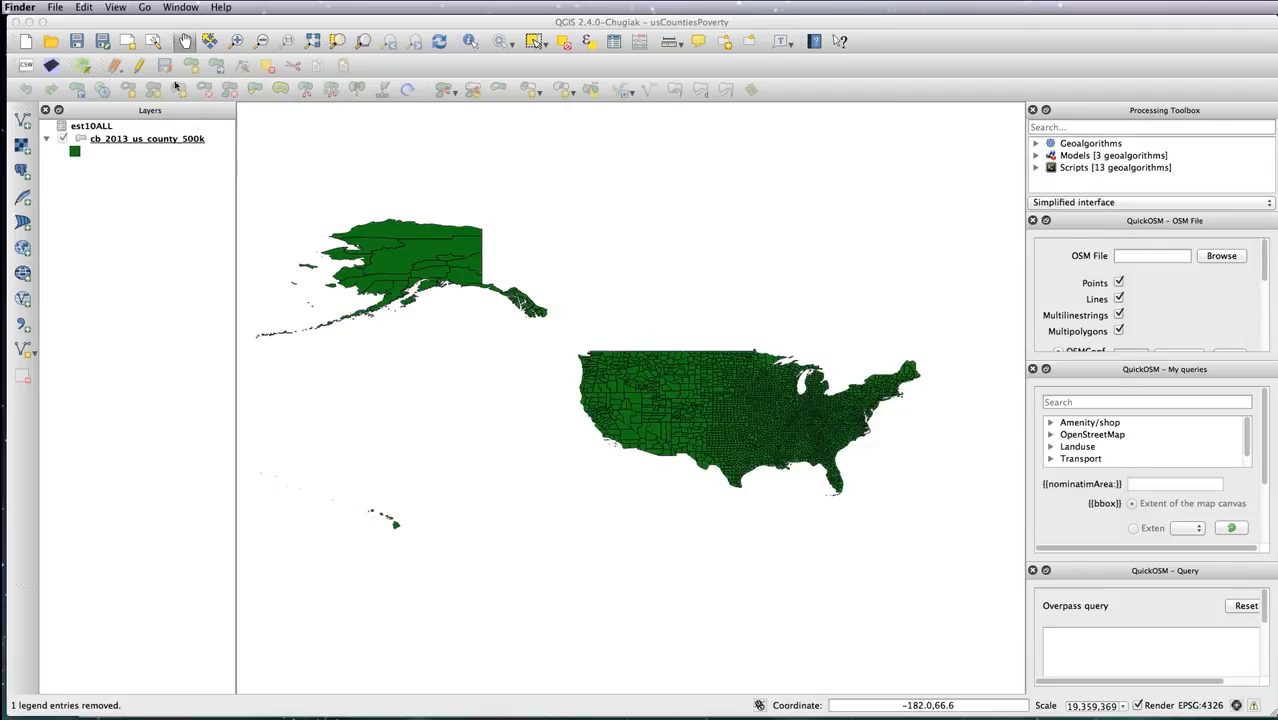
# - Join the est10ALL table to the cb_2013_us_county_500k layer, with join field geoid and target field GEOID
pyautogui.click(142, 143)
pyautogui.doubleClick(142, 143)
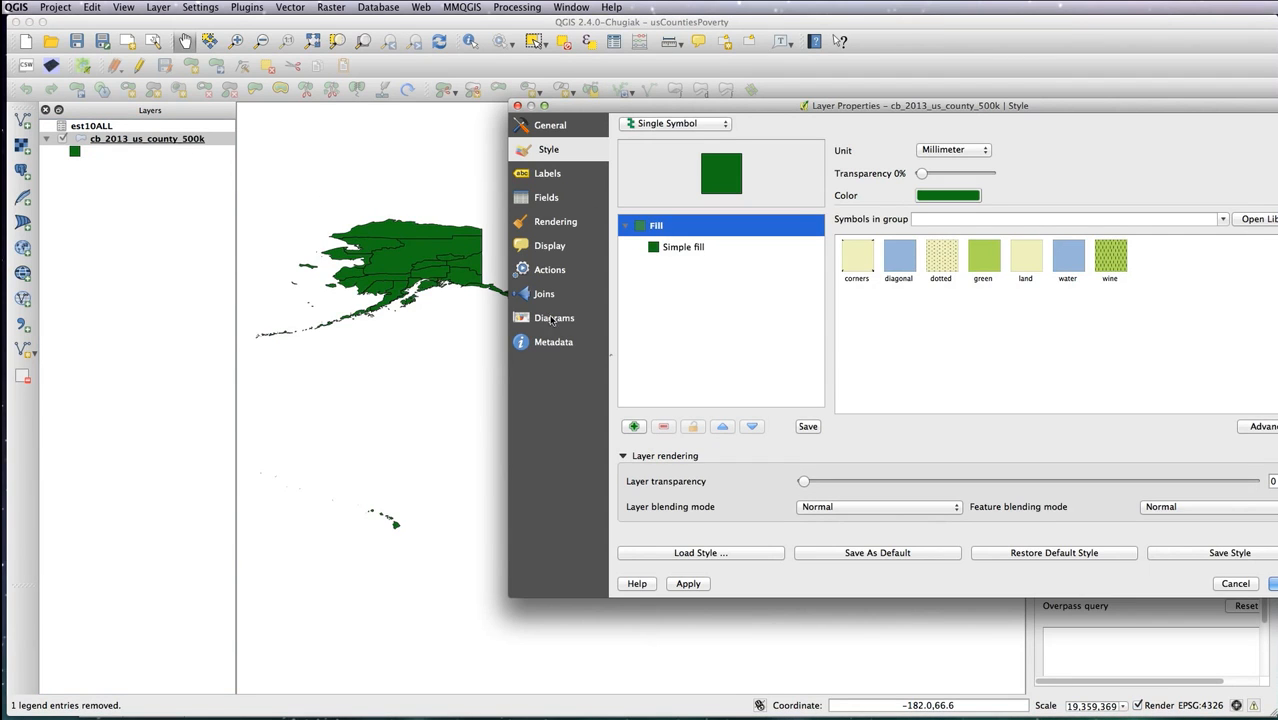
pyautogui.click(546, 295)
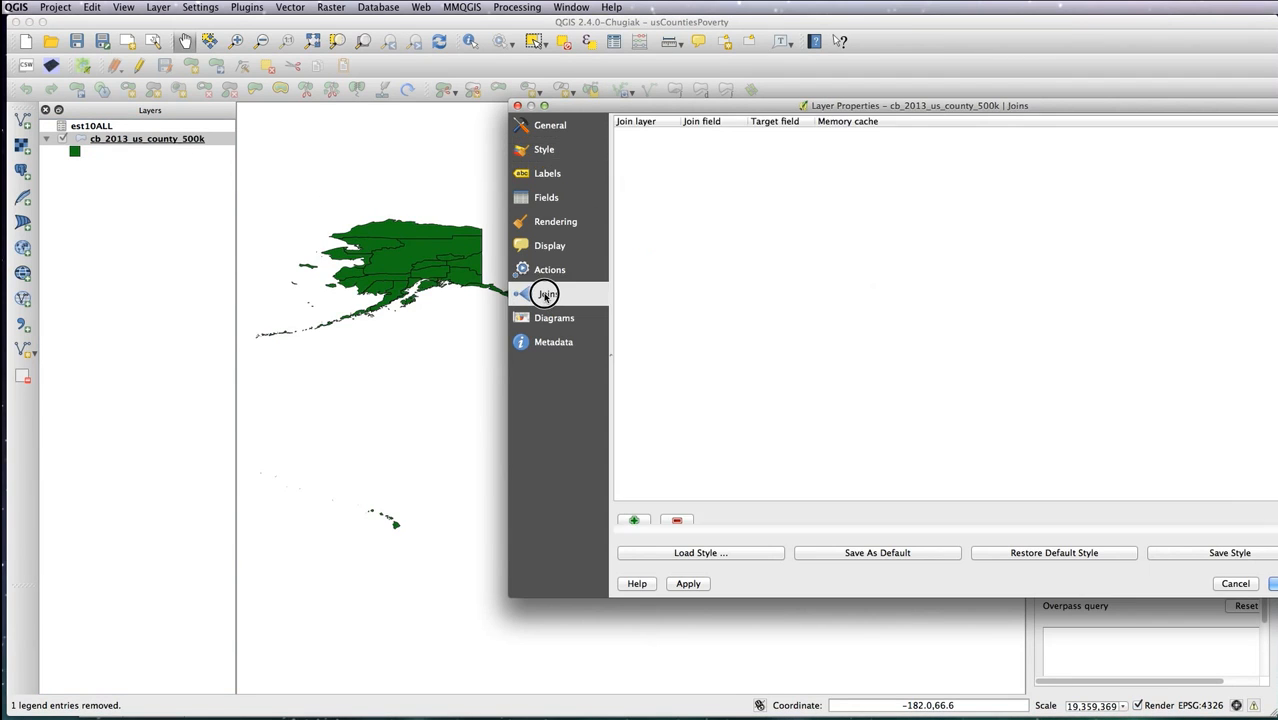
pyautogui.click(634, 521)
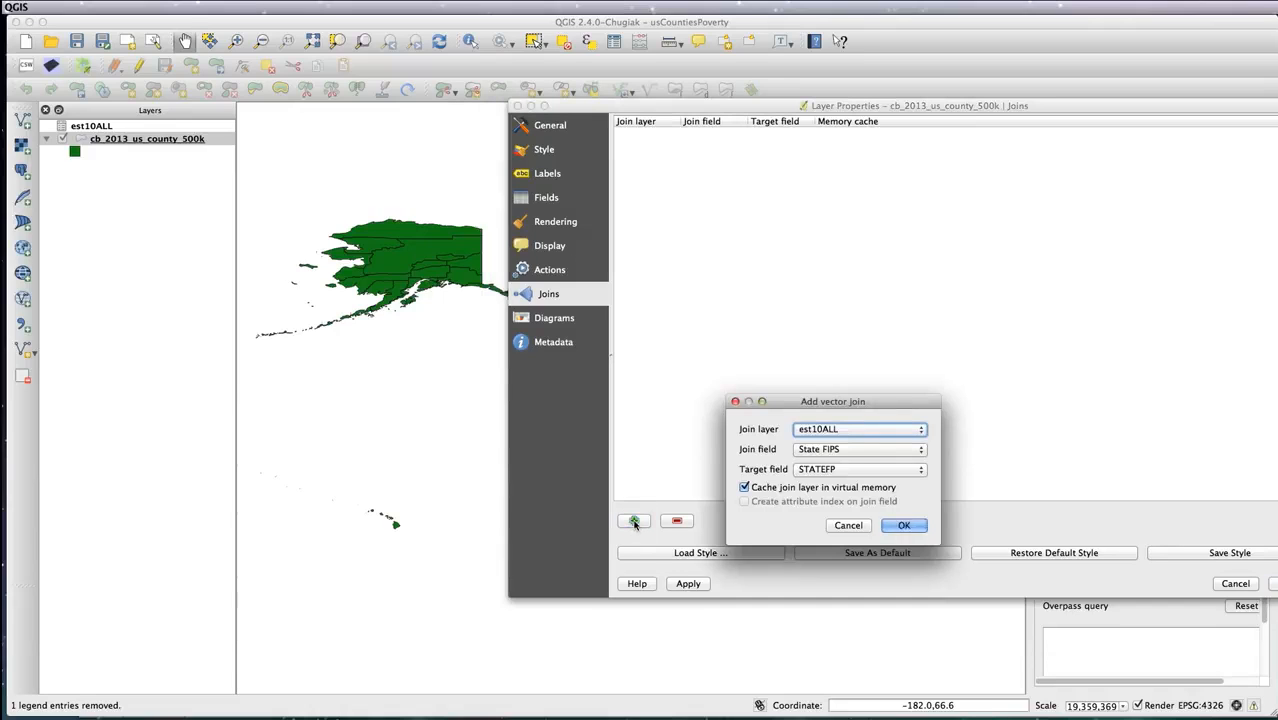
pyautogui.click(840, 451)
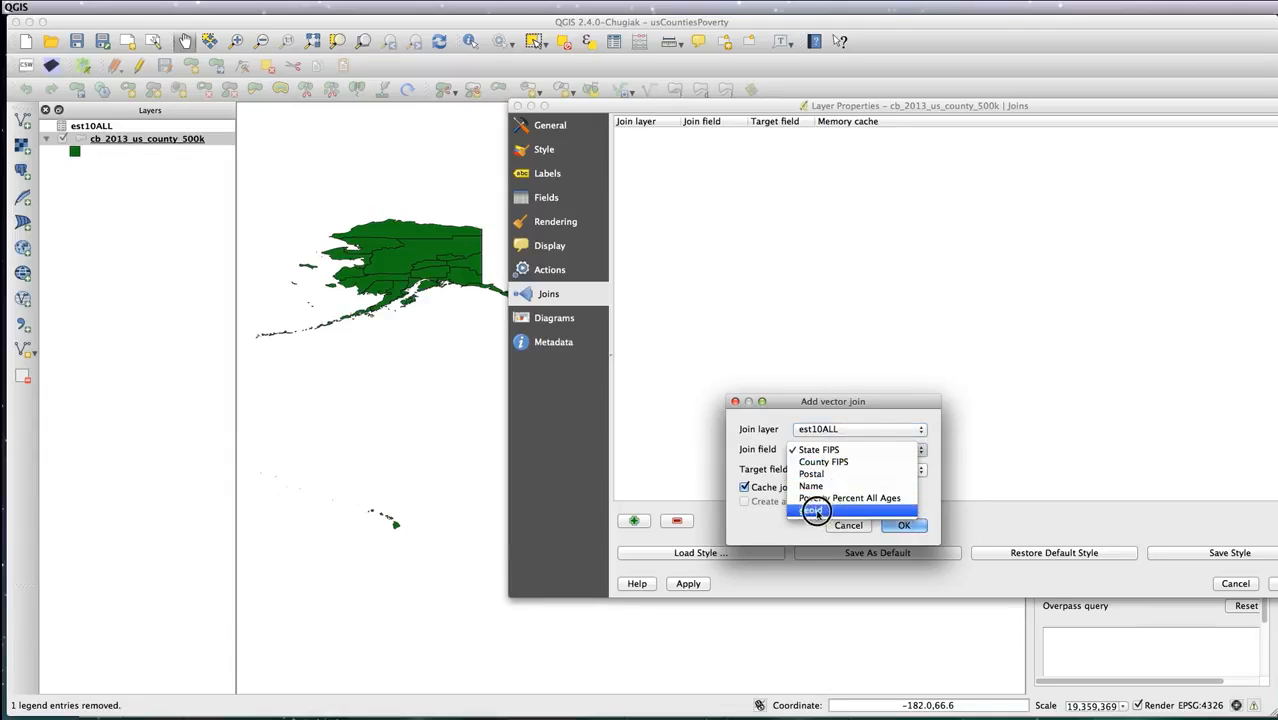
pyautogui.click(815, 512)
pyautogui.click(825, 470)
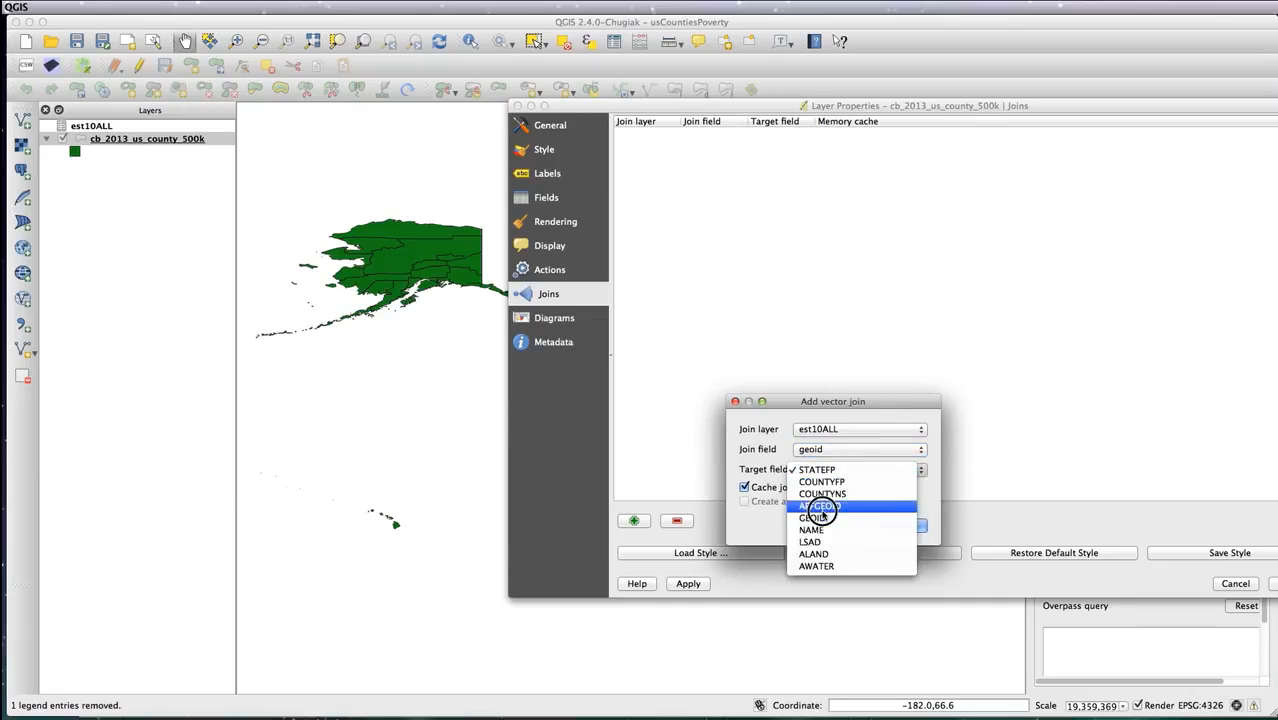
pyautogui.click(815, 518)
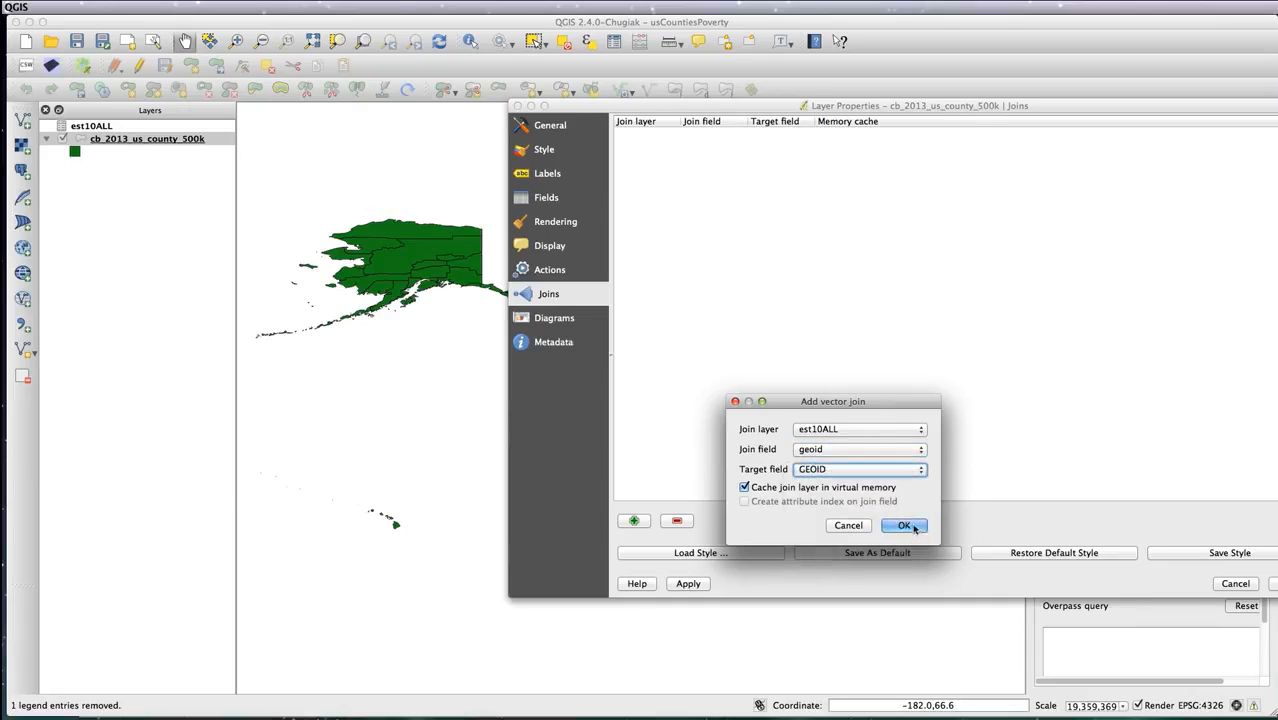
pyautogui.click(904, 526)
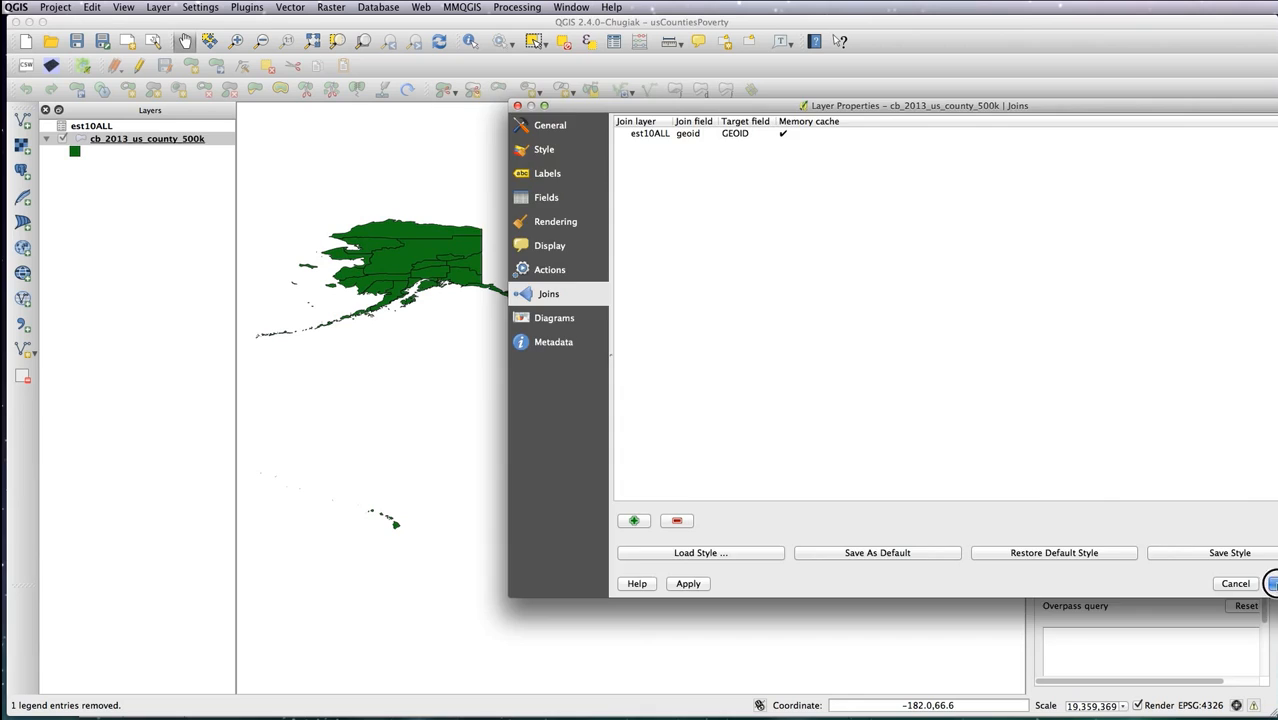
pyautogui.click(1272, 584)
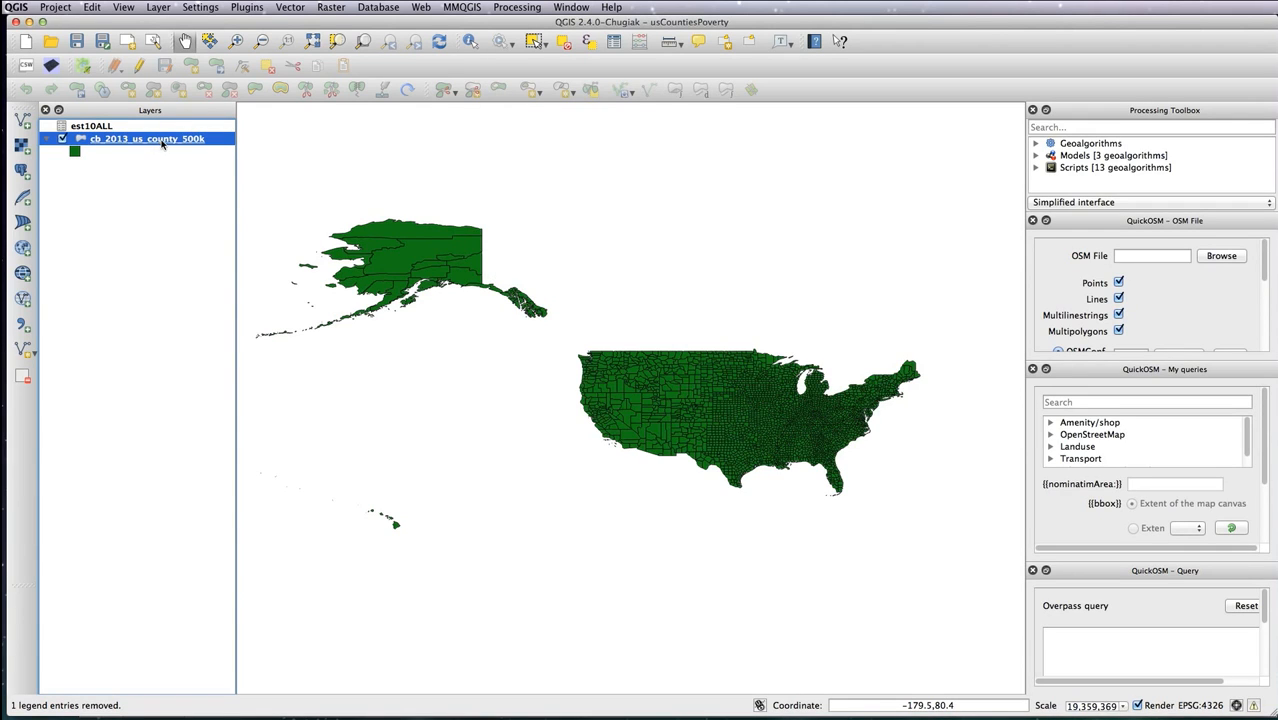
# - Examine the joined est10ALL columns in the county layer's attribute table by sorting on each, and close the table
pyautogui.click(614, 42)
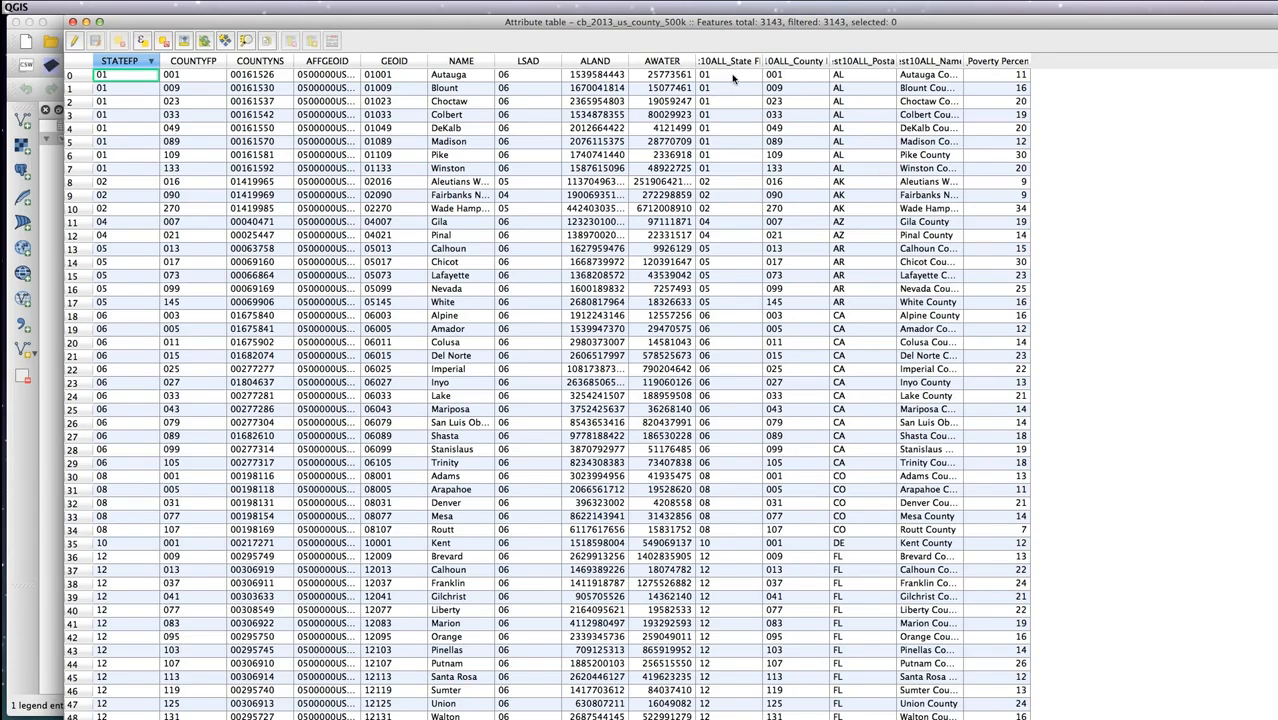
pyautogui.click(716, 61)
pyautogui.click(792, 61)
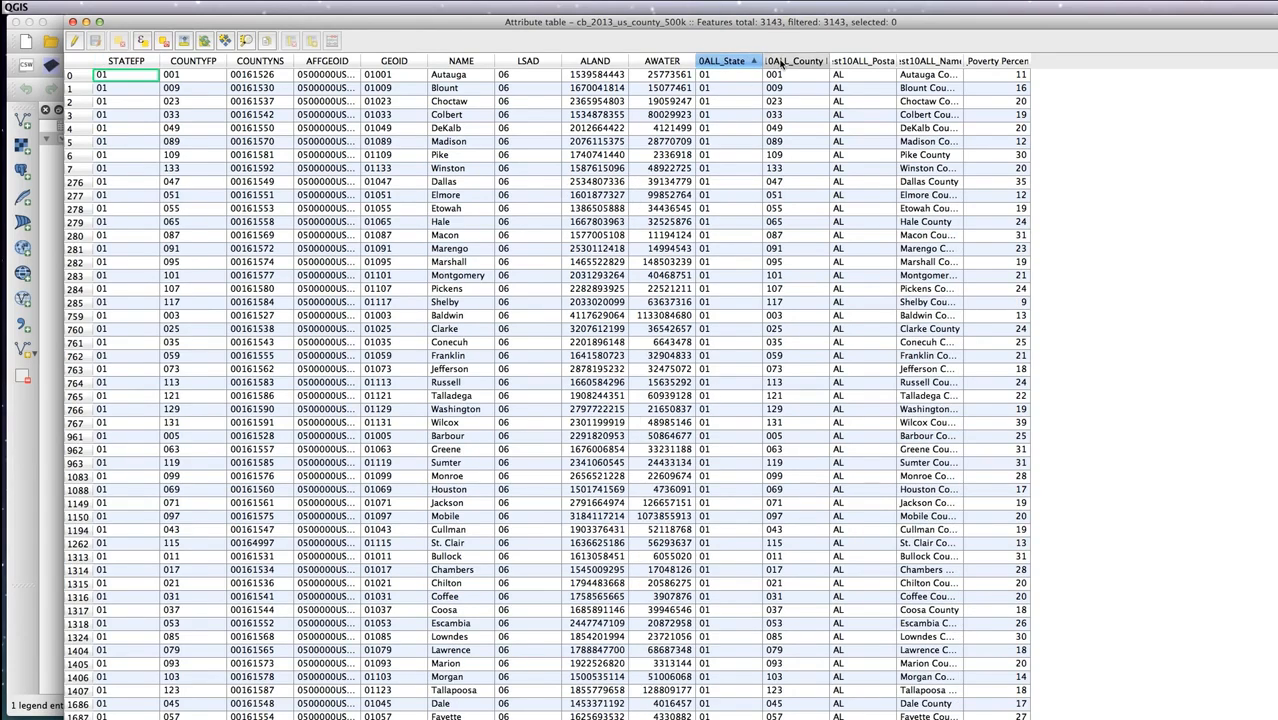
pyautogui.click(860, 61)
pyautogui.click(930, 62)
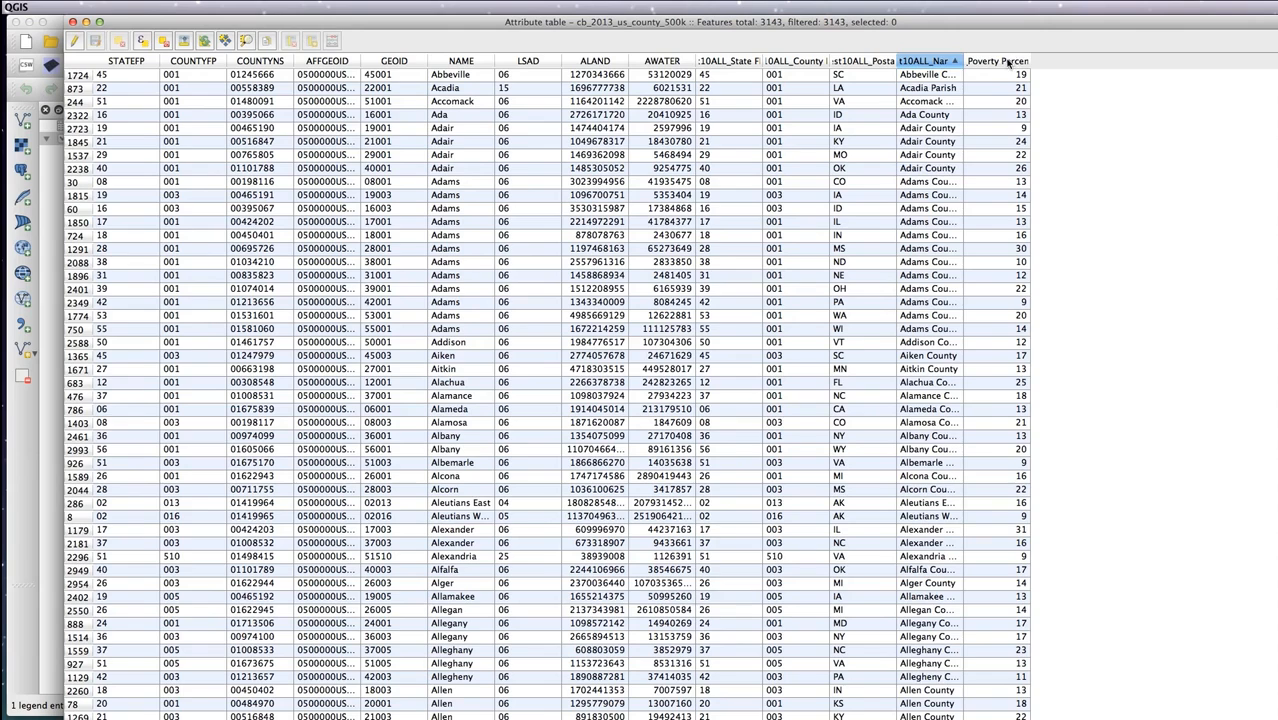
pyautogui.click(1002, 62)
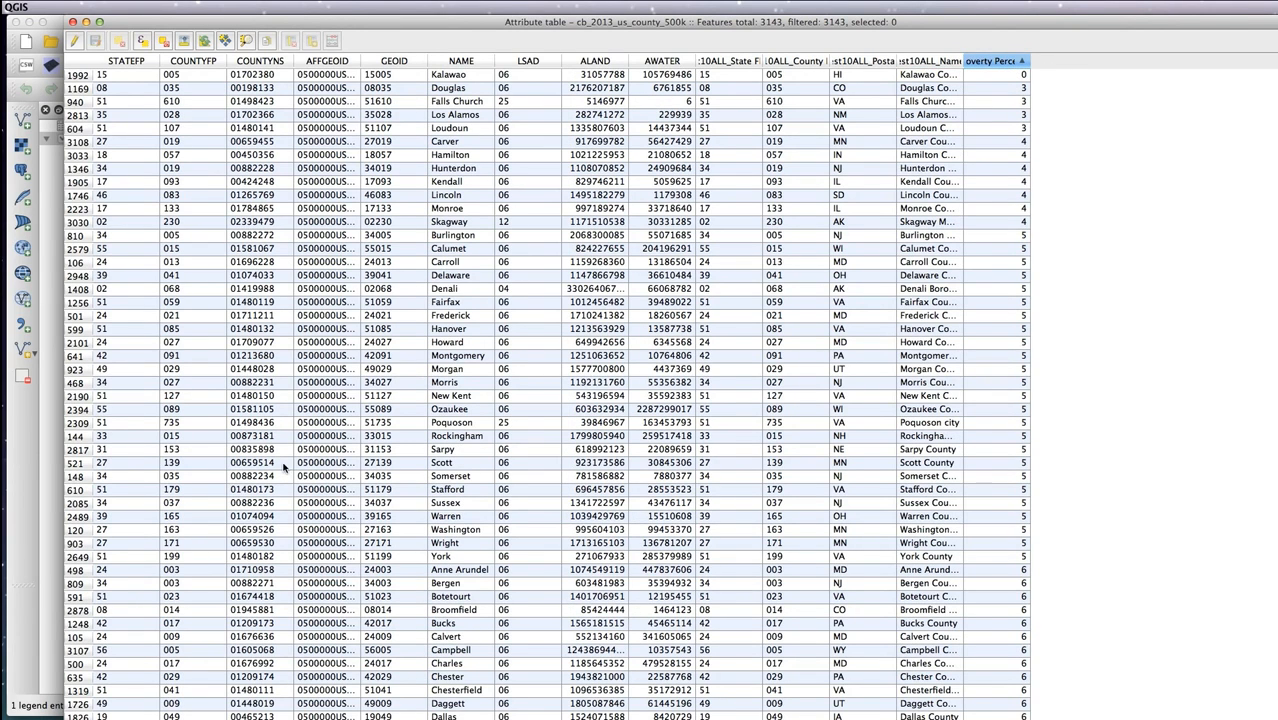
pyautogui.click(930, 61)
pyautogui.click(862, 61)
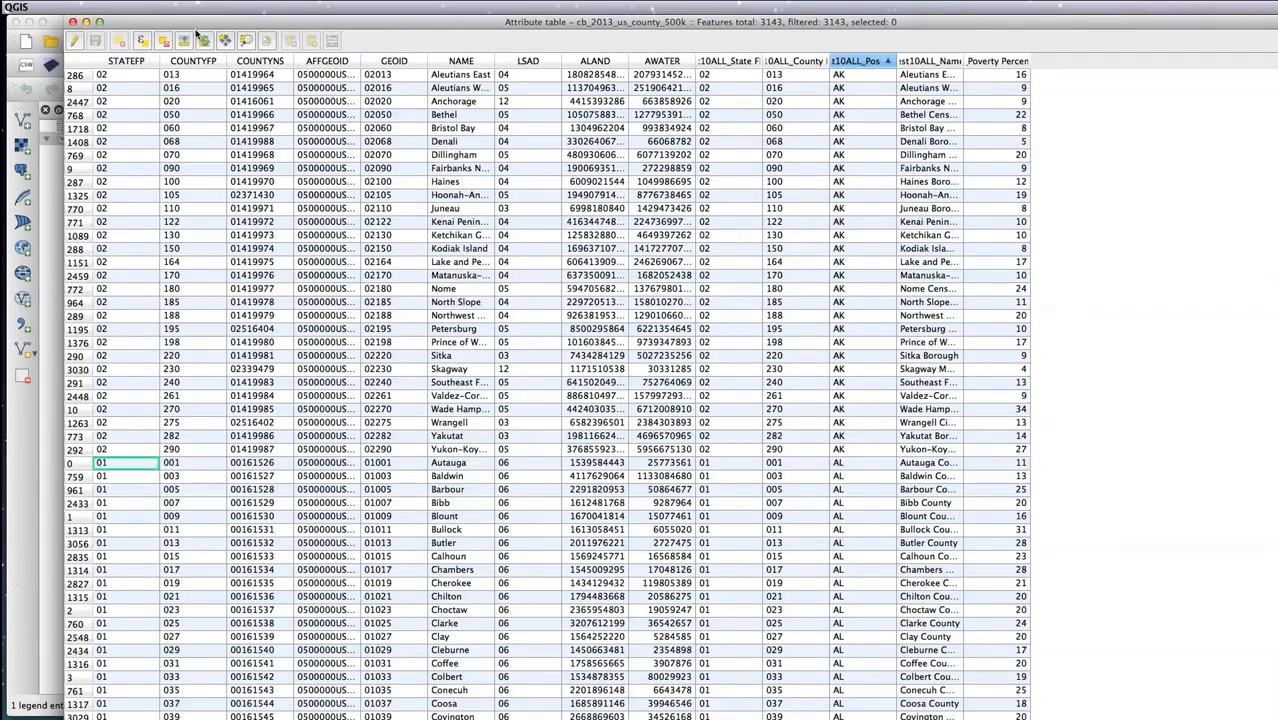
pyautogui.click(72, 21)
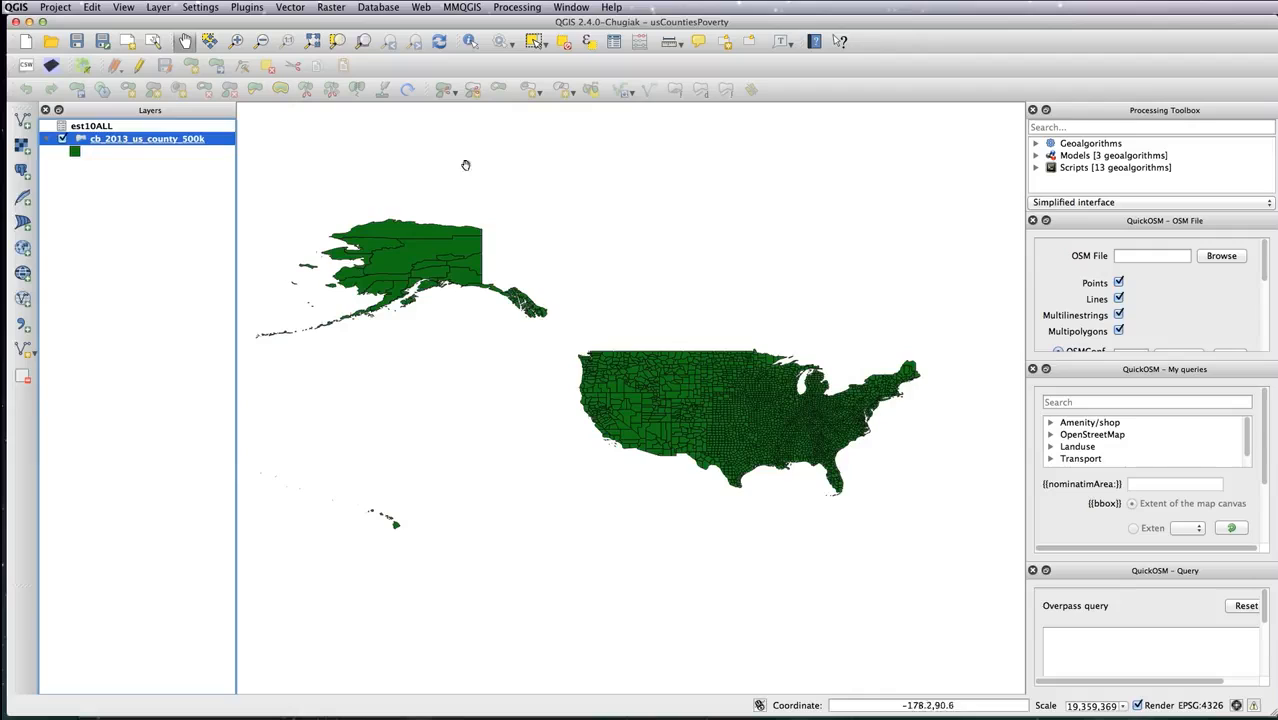
# - Open the style properties of the cb_2013_us_county_500k layer
pyautogui.doubleClick(171, 140)
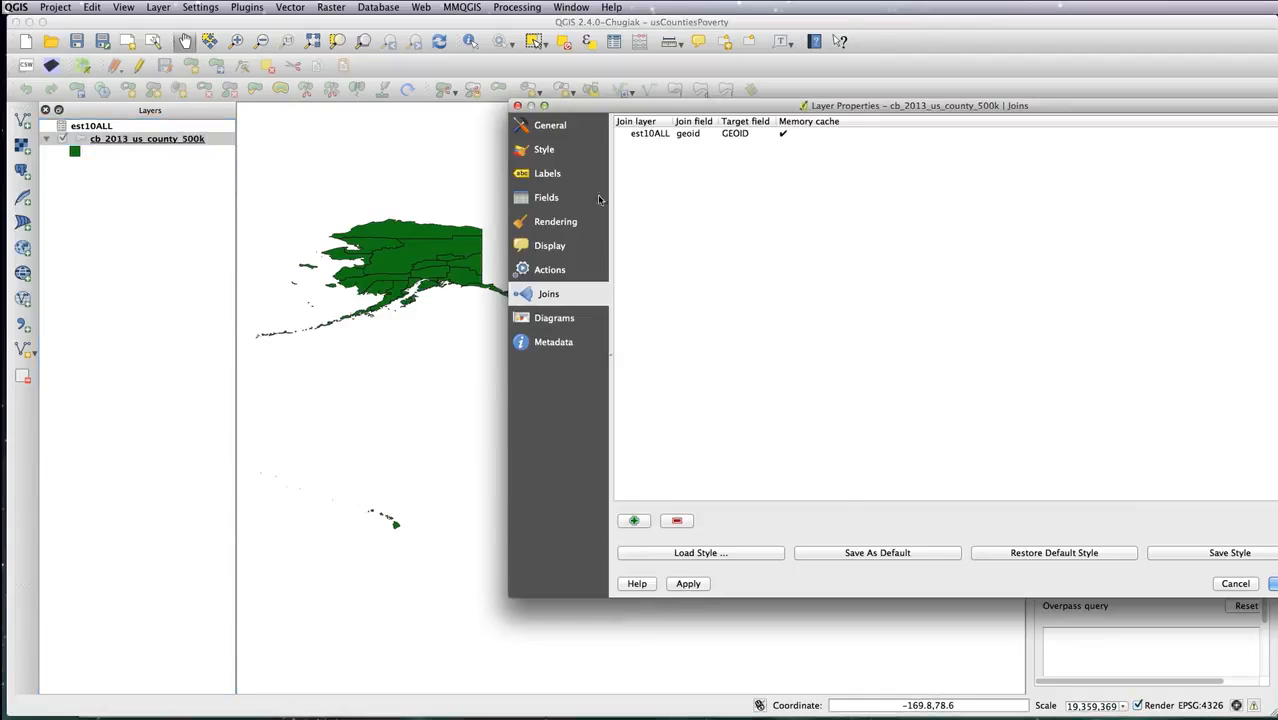
pyautogui.click(548, 150)
pyautogui.click(690, 125)
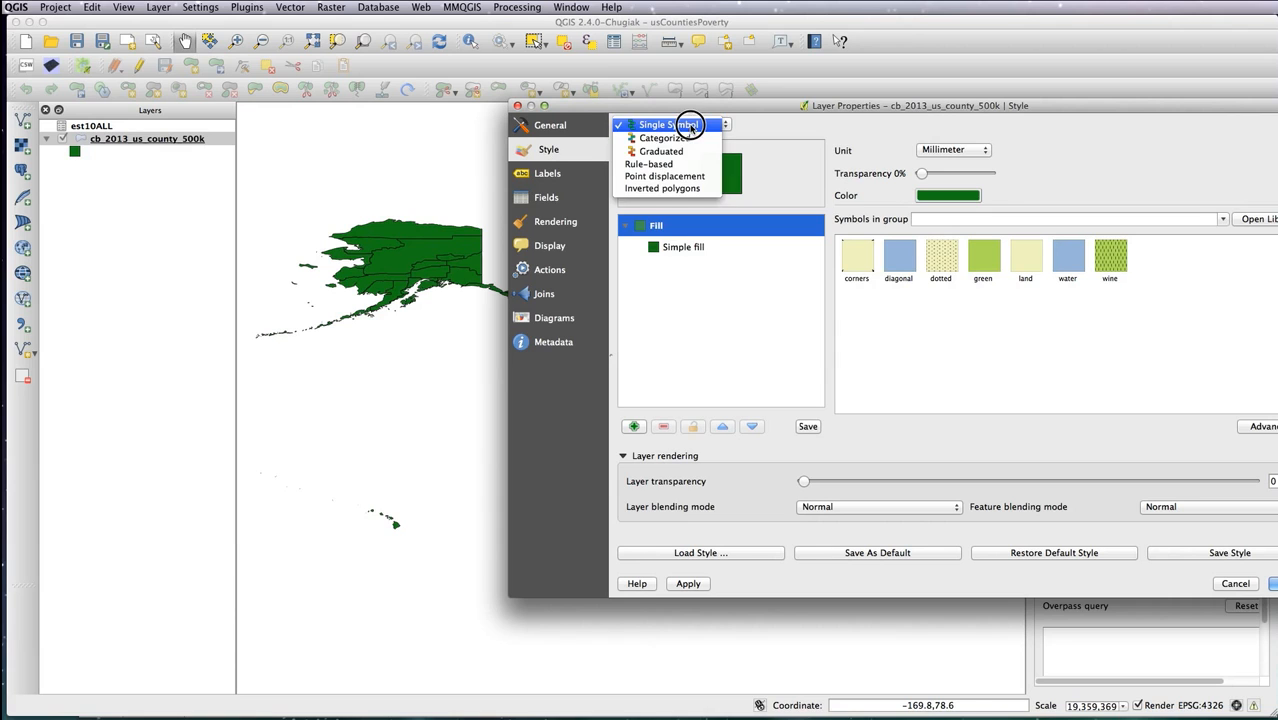
pyautogui.click(688, 139)
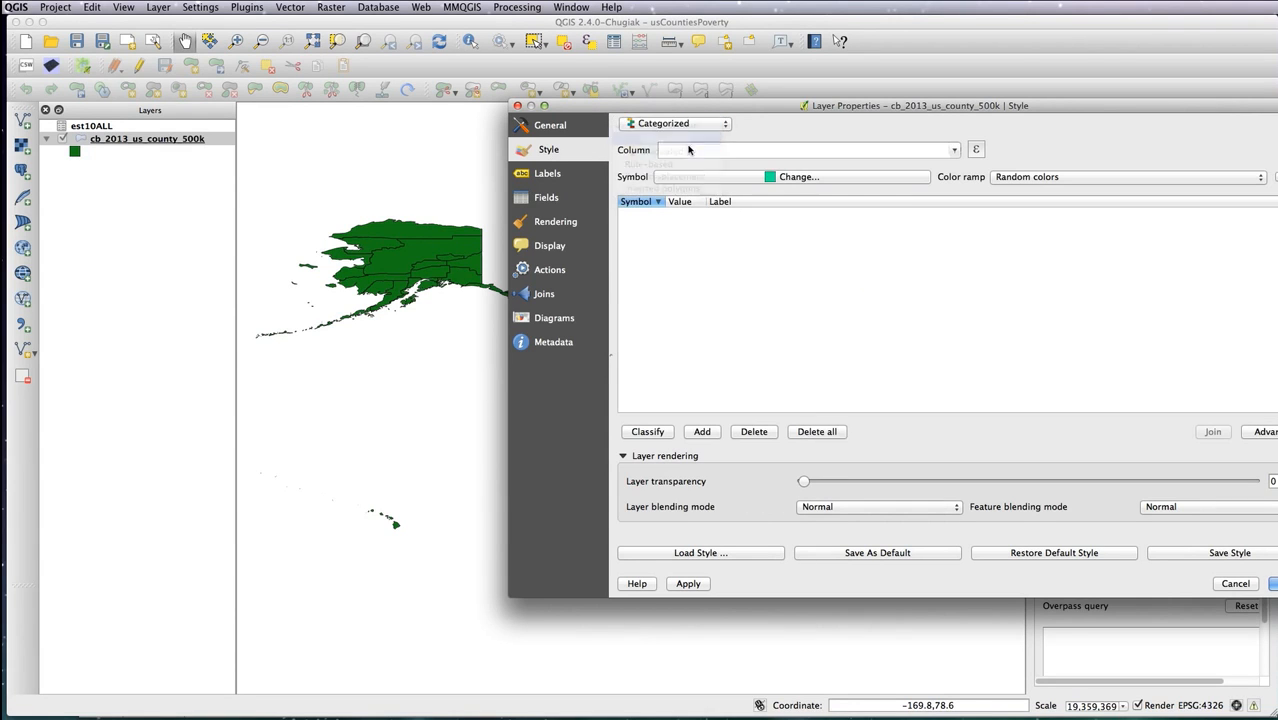
pyautogui.moveTo(770, 105); pyautogui.dragTo(630, 94)
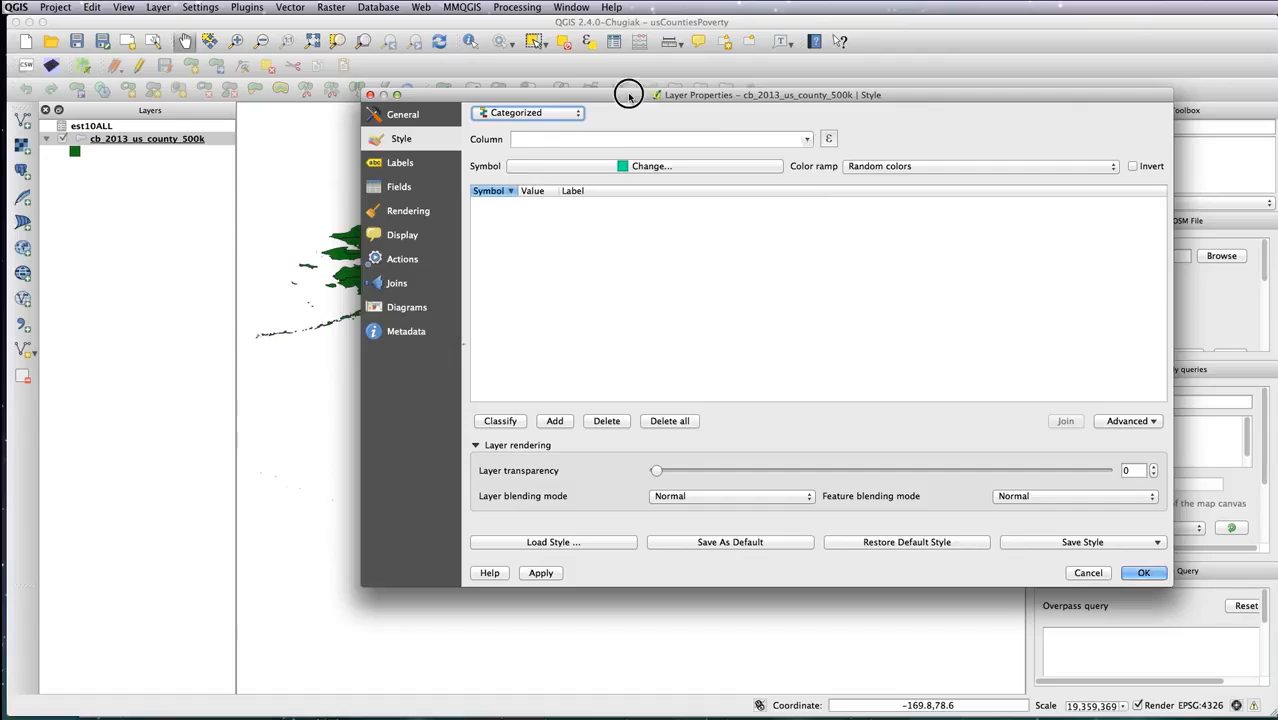
pyautogui.click(807, 139)
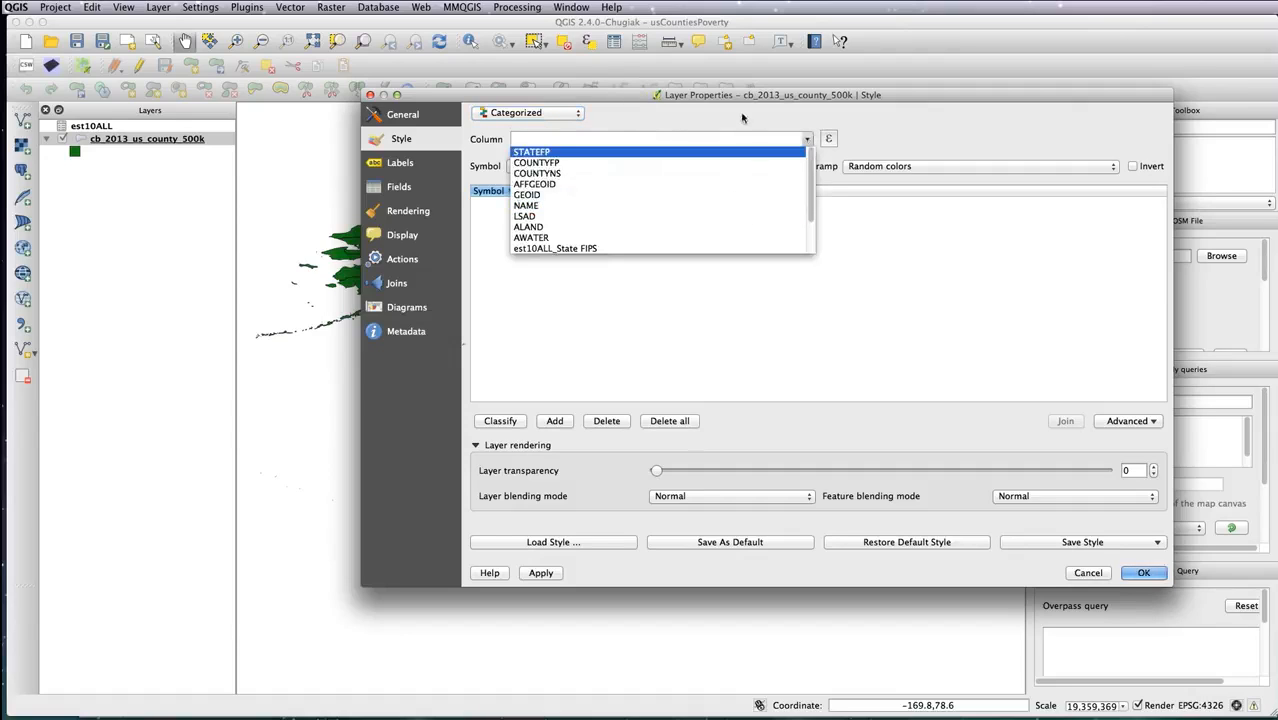
pyautogui.click(575, 103)
# - Style the county layer as Graduated on the est10ALL_Poverty Percent All Ages column and classify it into 5 classes
pyautogui.click(562, 113)
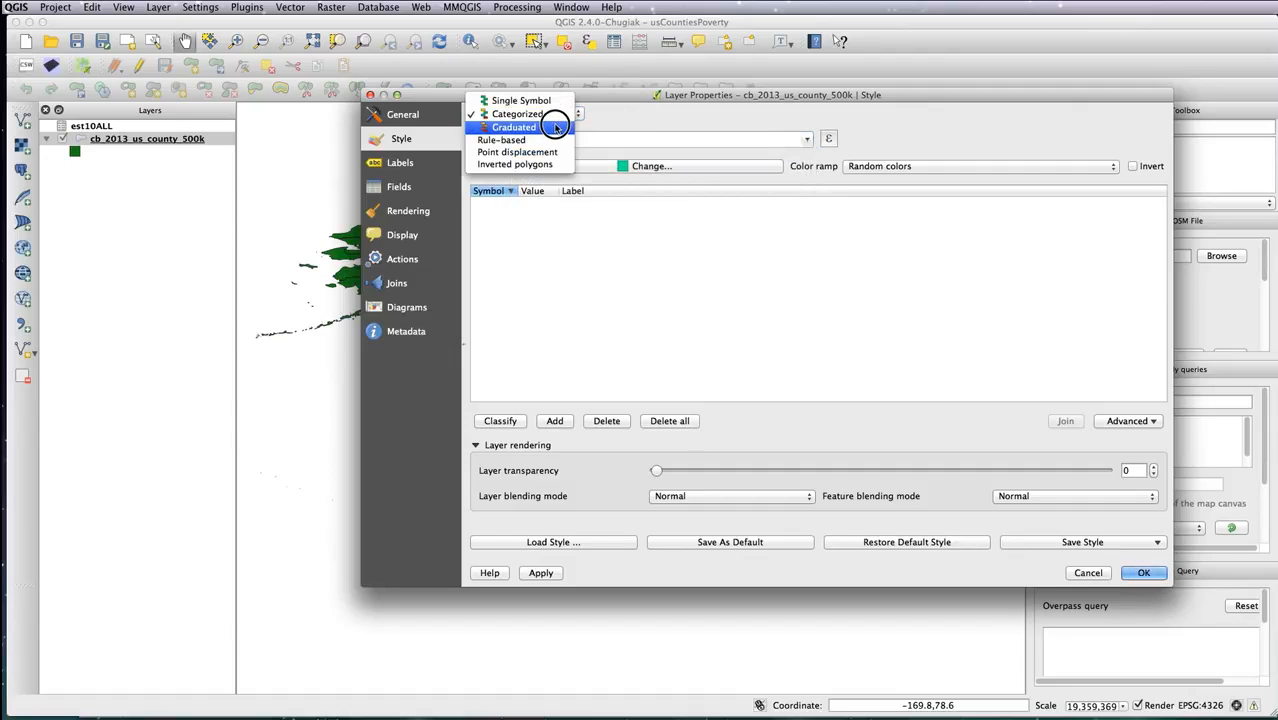
pyautogui.click(554, 127)
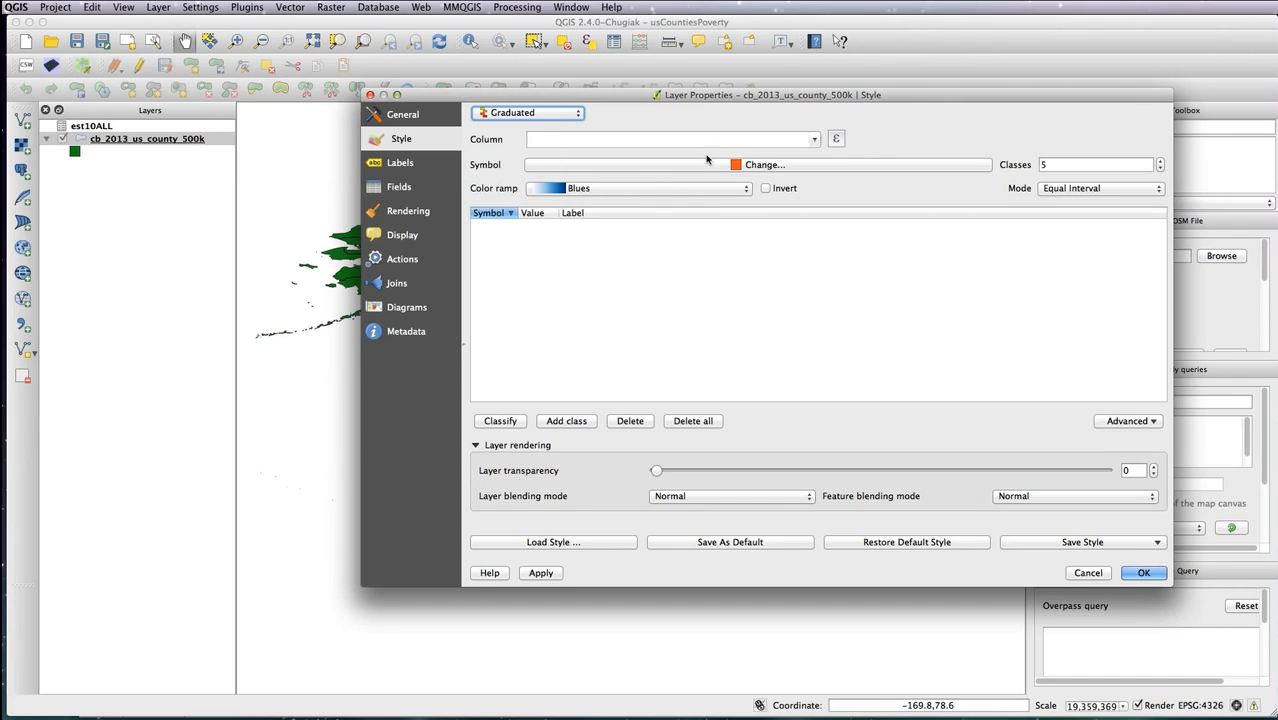
pyautogui.click(812, 139)
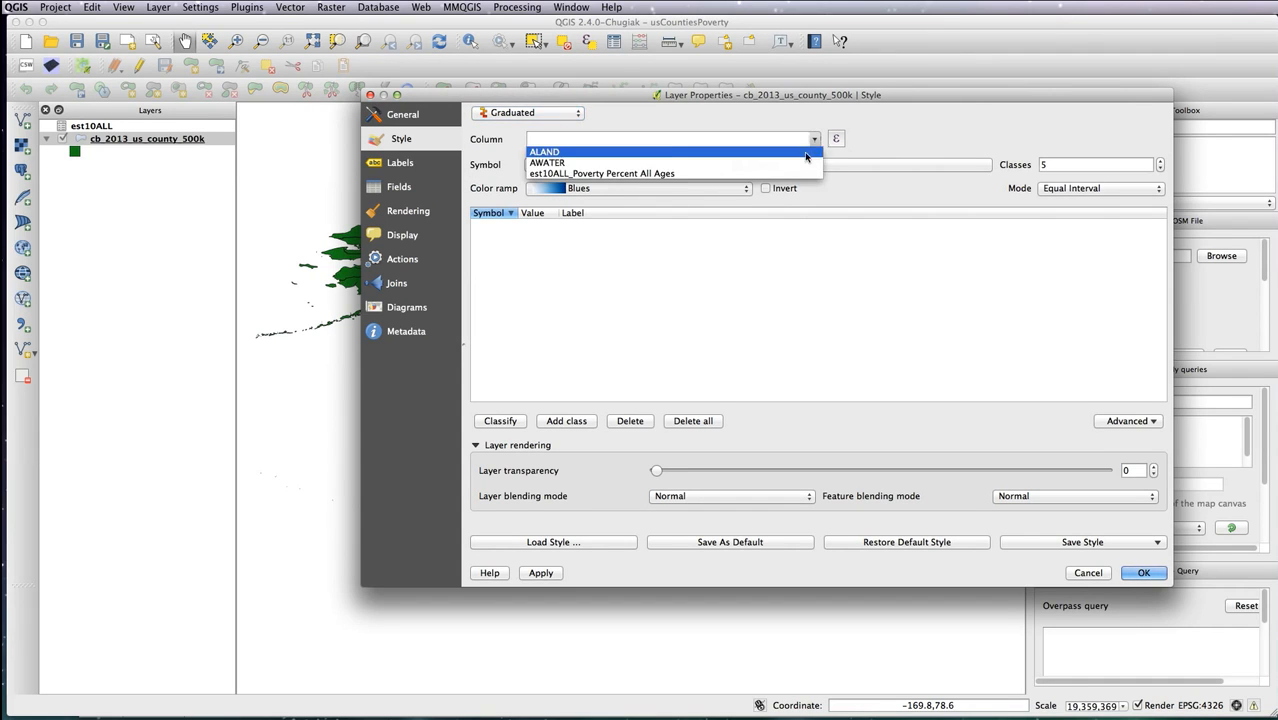
pyautogui.click(667, 174)
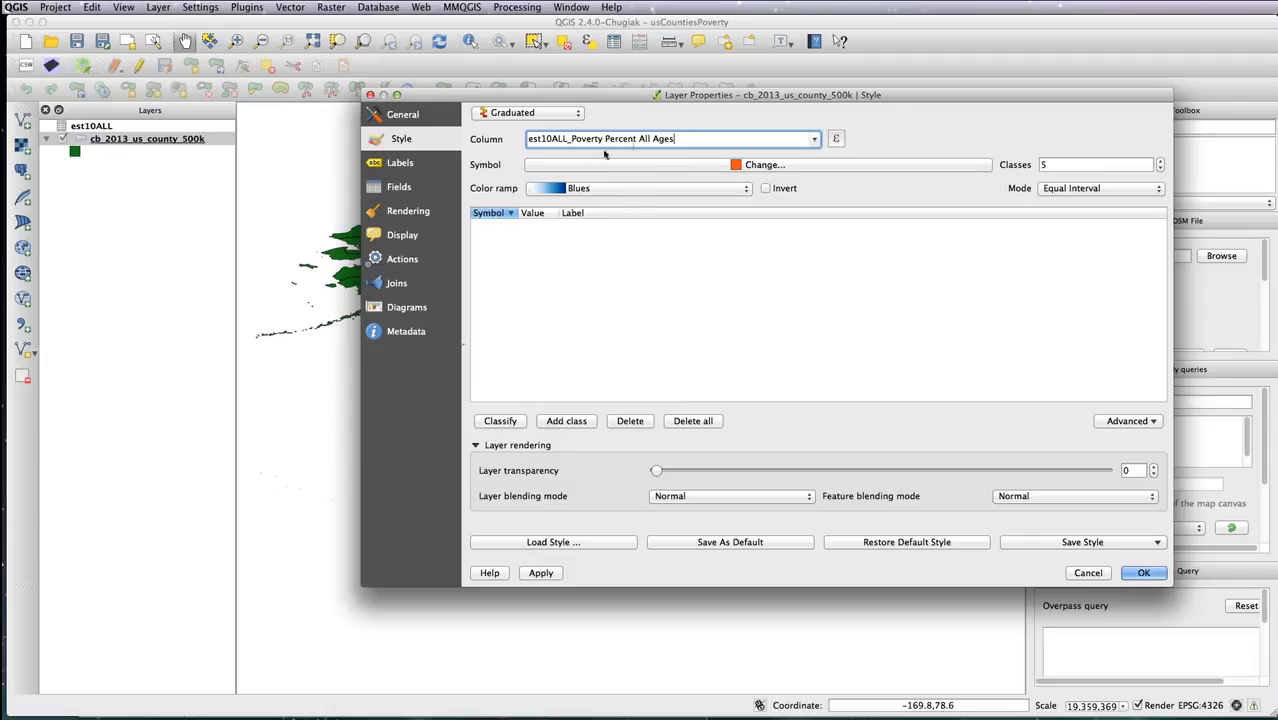
pyautogui.click(501, 421)
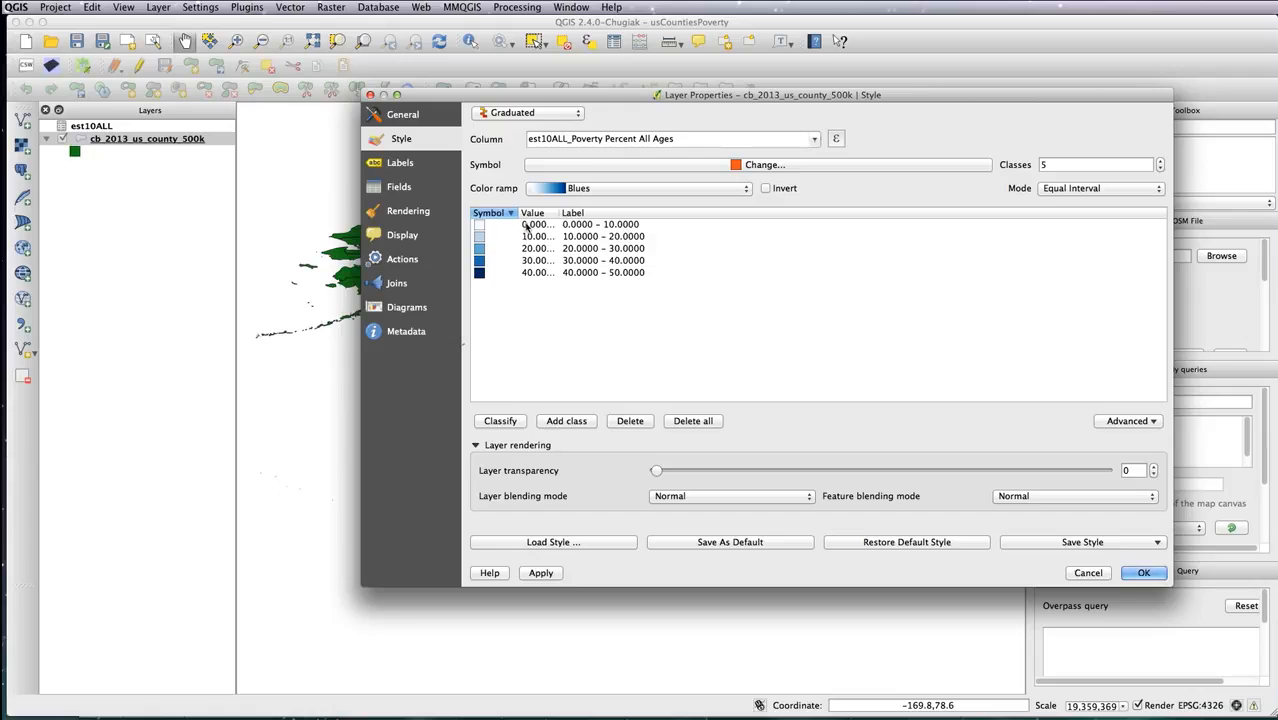
# - Try a higher number of classes for the graduated style and return it to 5
pyautogui.click(1161, 162)
pyautogui.click(1161, 162)
pyautogui.click(1161, 162)
pyautogui.click(1160, 170)
pyautogui.click(1160, 170)
pyautogui.click(1159, 169)
# - Try the BrBG color ramp on the poverty classes, and reclassify them with the Blues ramp again
pyautogui.click(688, 188)
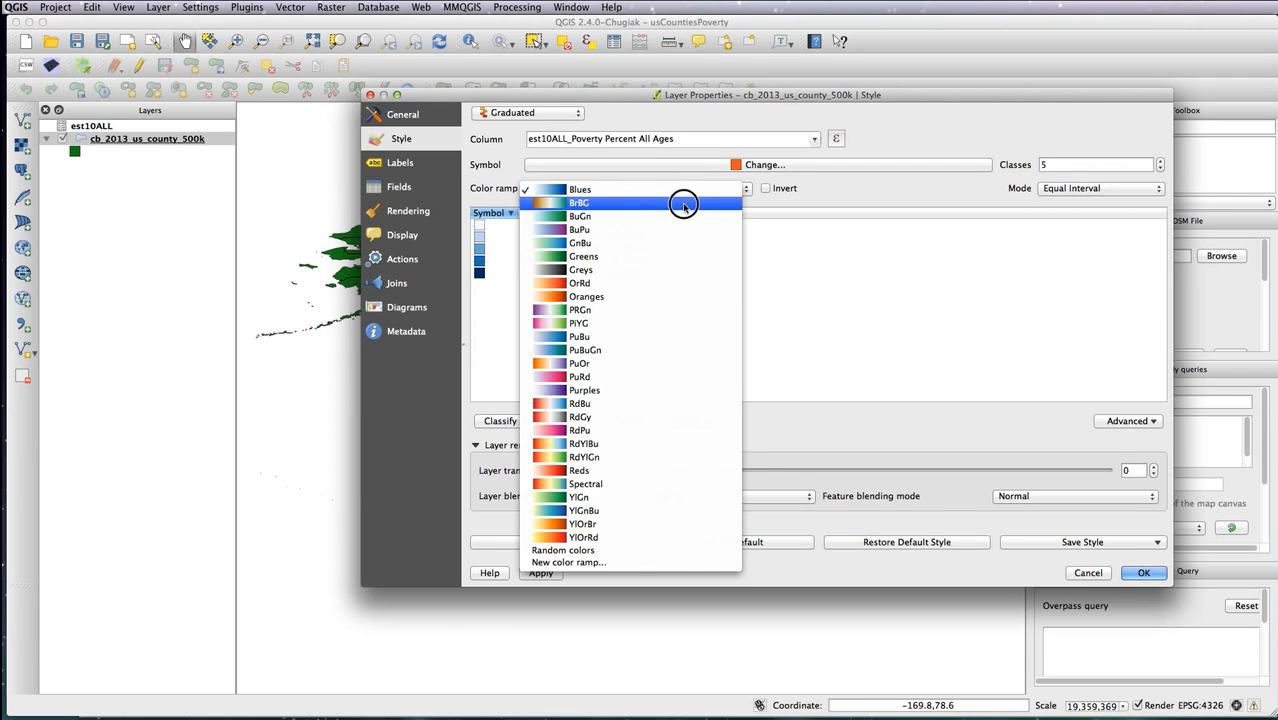
pyautogui.click(686, 204)
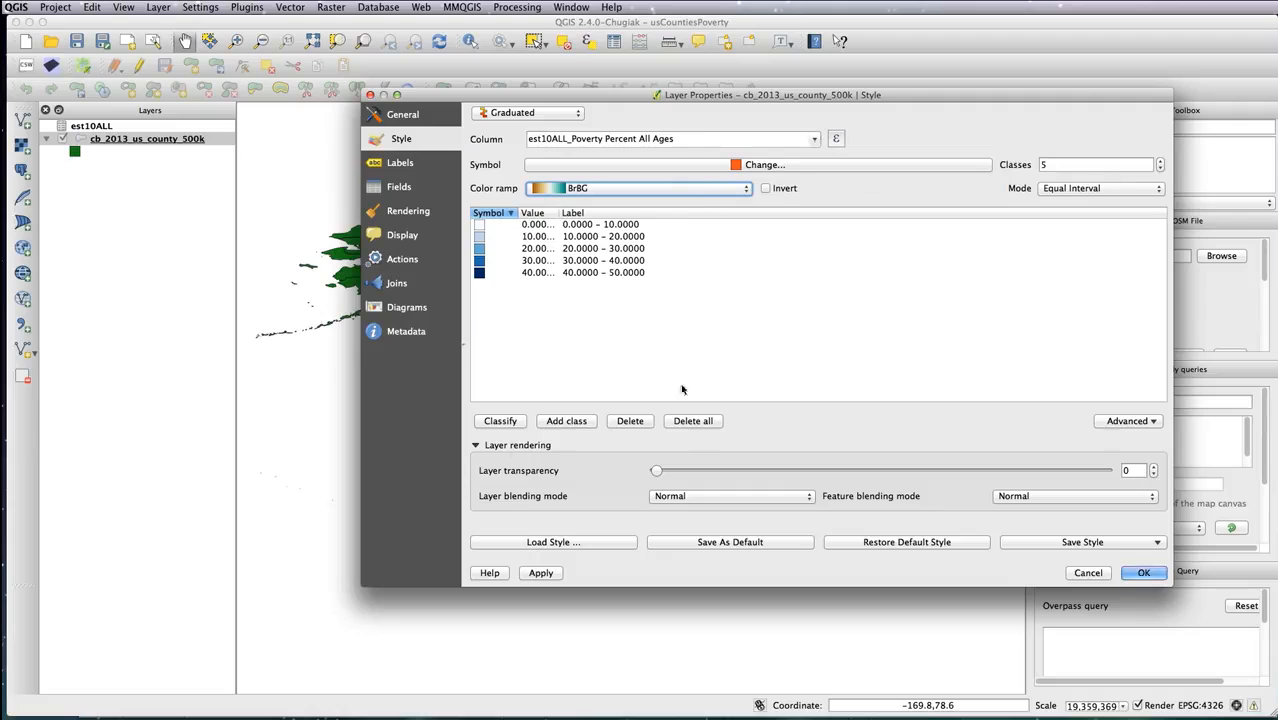
pyautogui.click(502, 421)
pyautogui.moveTo(591, 196); pyautogui.dragTo(565, 512)
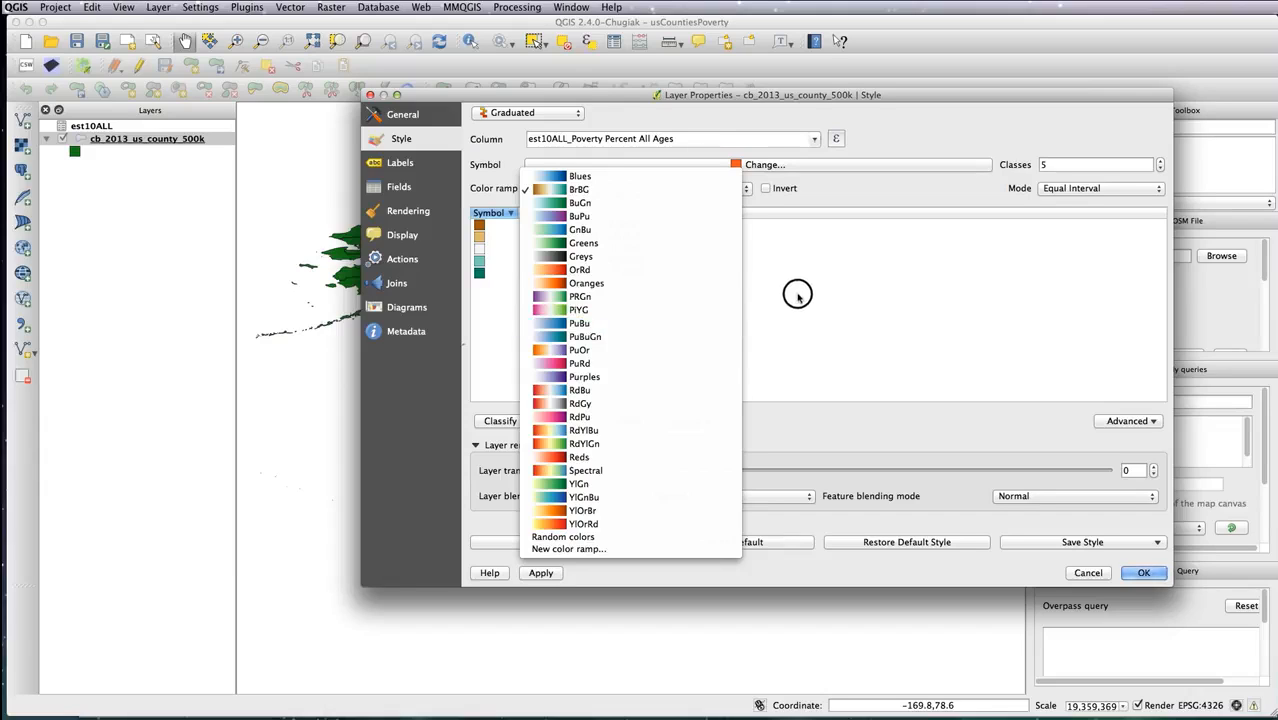
pyautogui.click(582, 176)
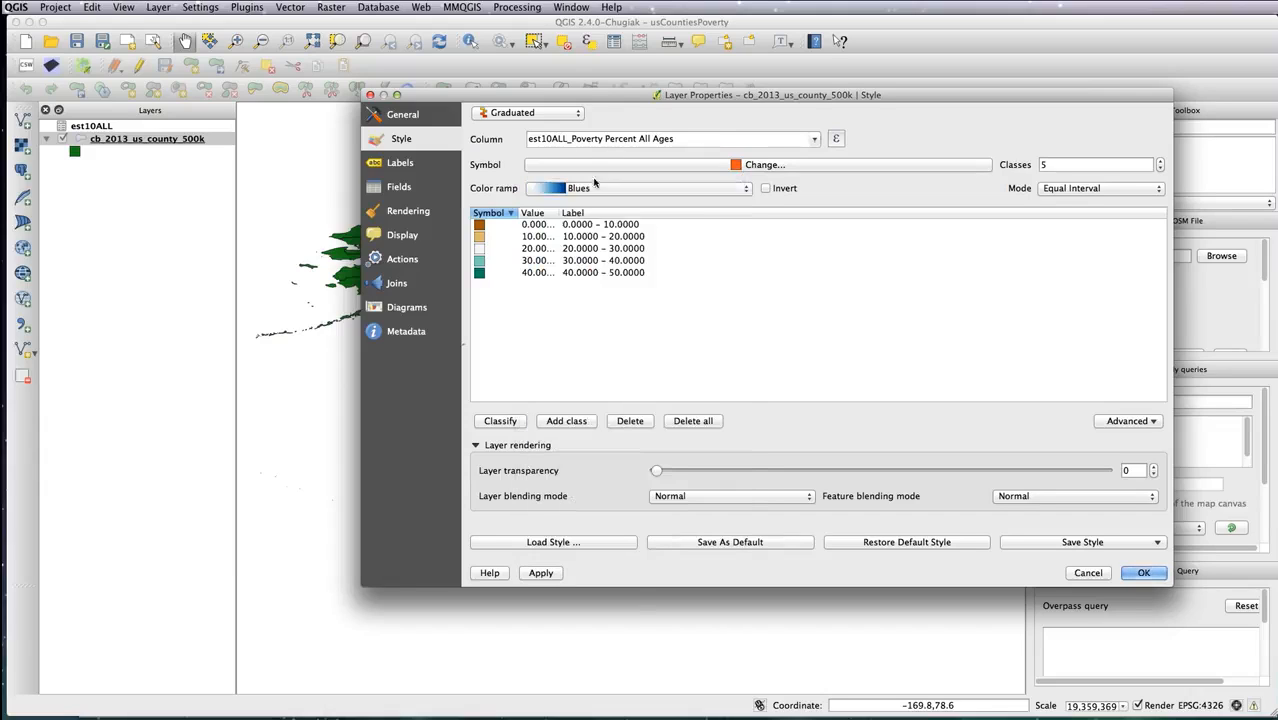
pyautogui.click(499, 424)
# - Reclassify the poverty data with the Natural Breaks (Jenks) mode and apply the style to the county layer
pyautogui.click(1125, 191)
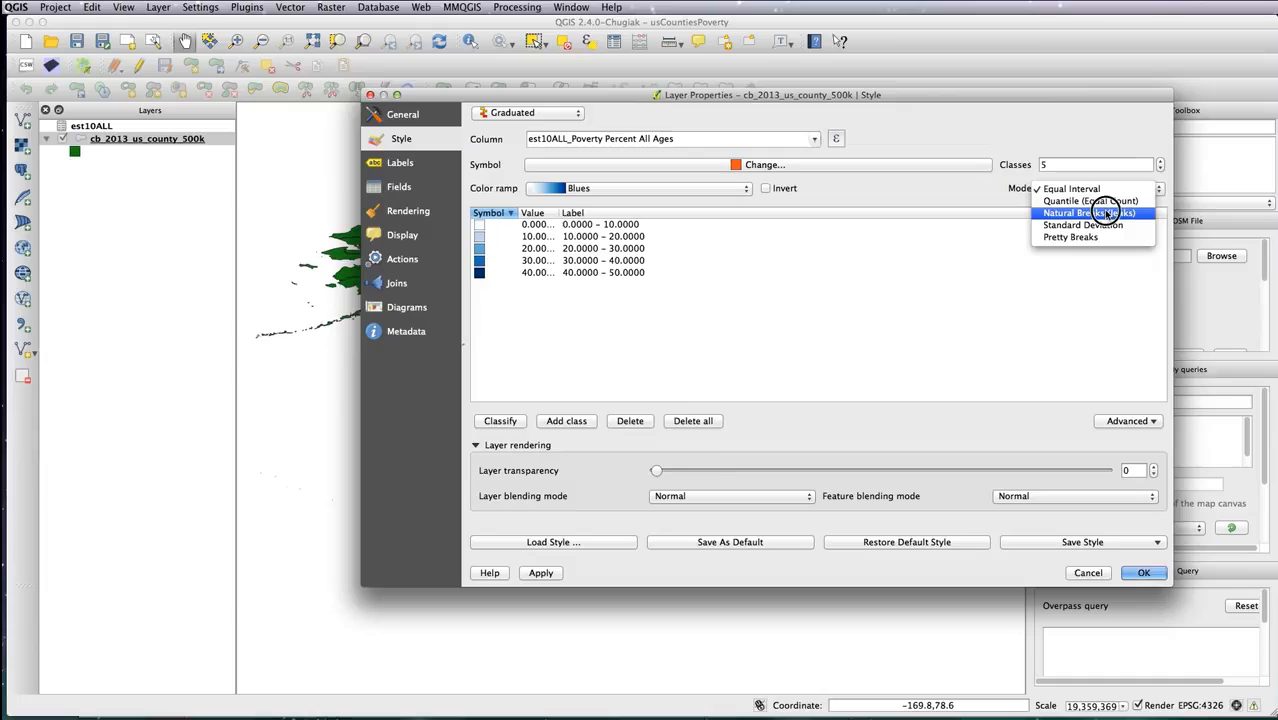
pyautogui.click(1105, 213)
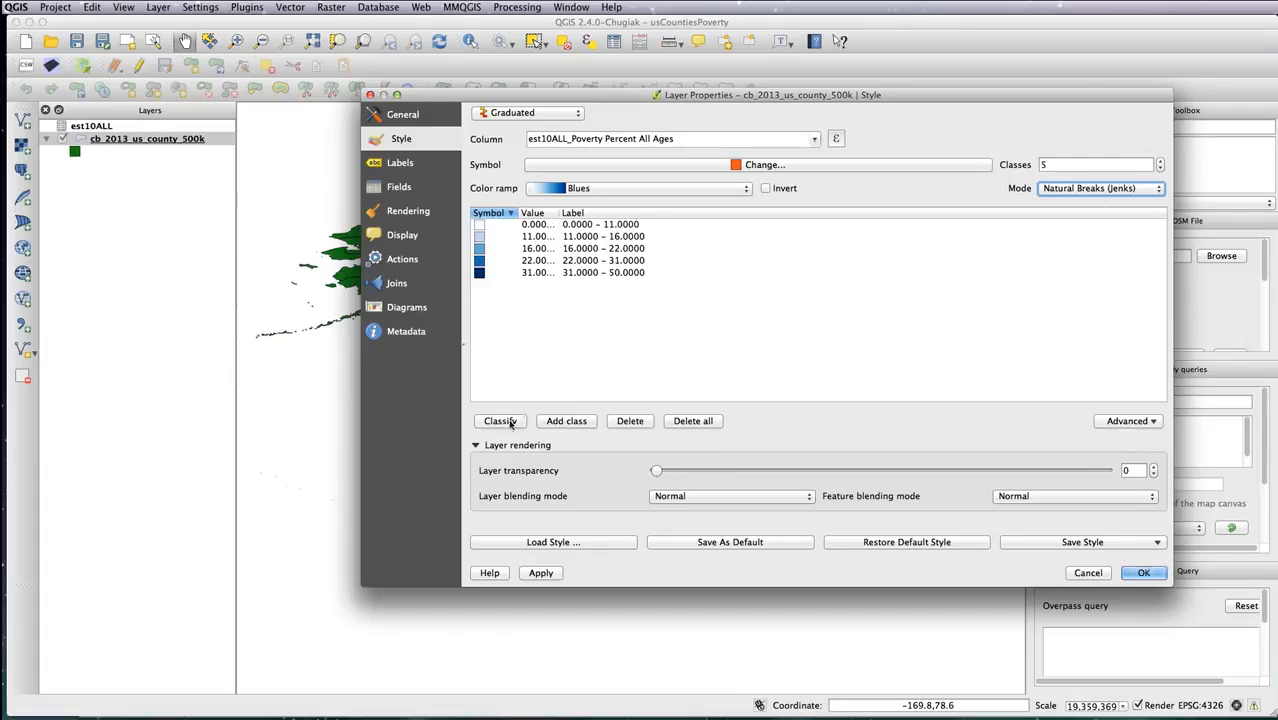
pyautogui.click(546, 575)
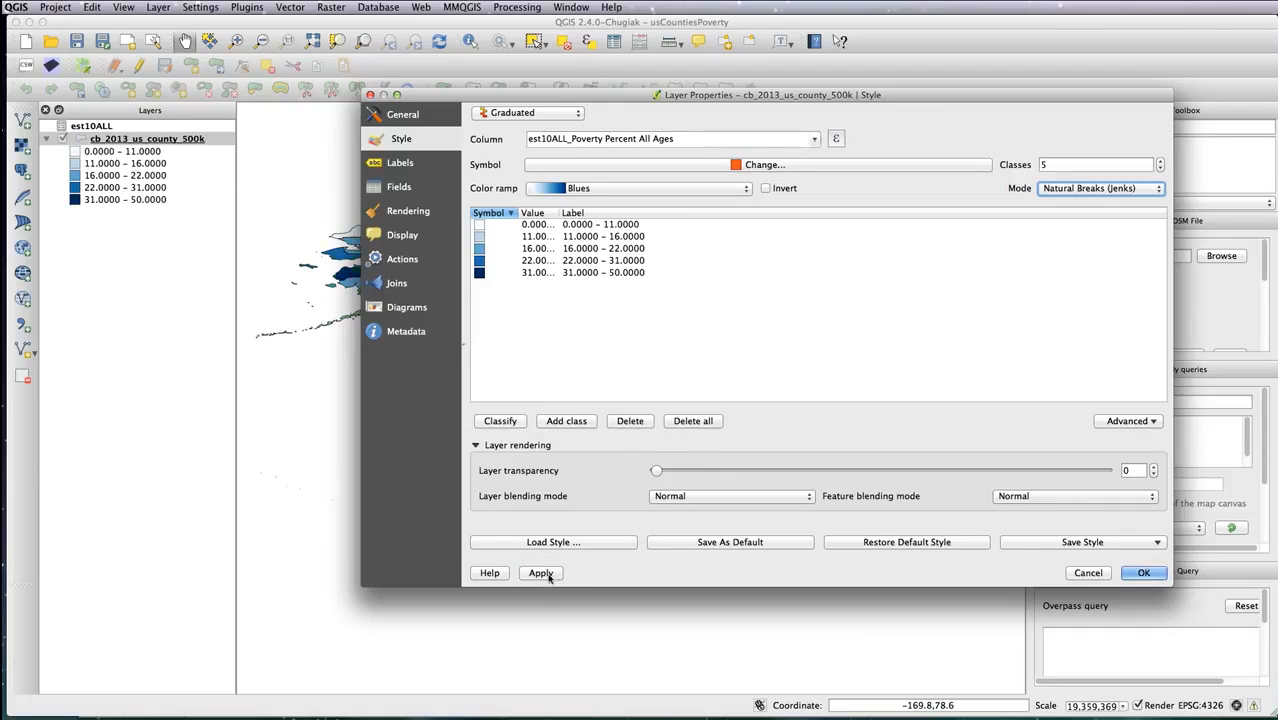
pyautogui.click(1143, 573)
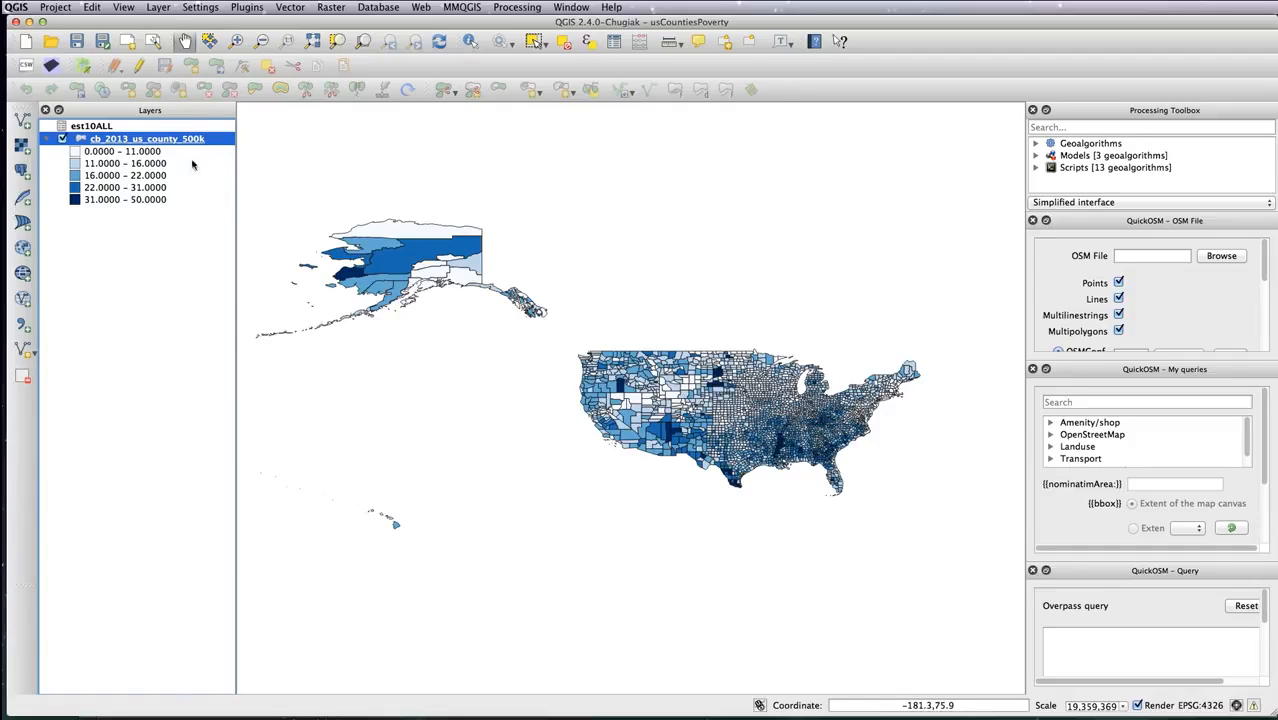
# - Set the project's coordinate reference system to USA_Contiguous_Albers_Equal_Area_Conic (EPSG:102003)
pyautogui.press('super+s')
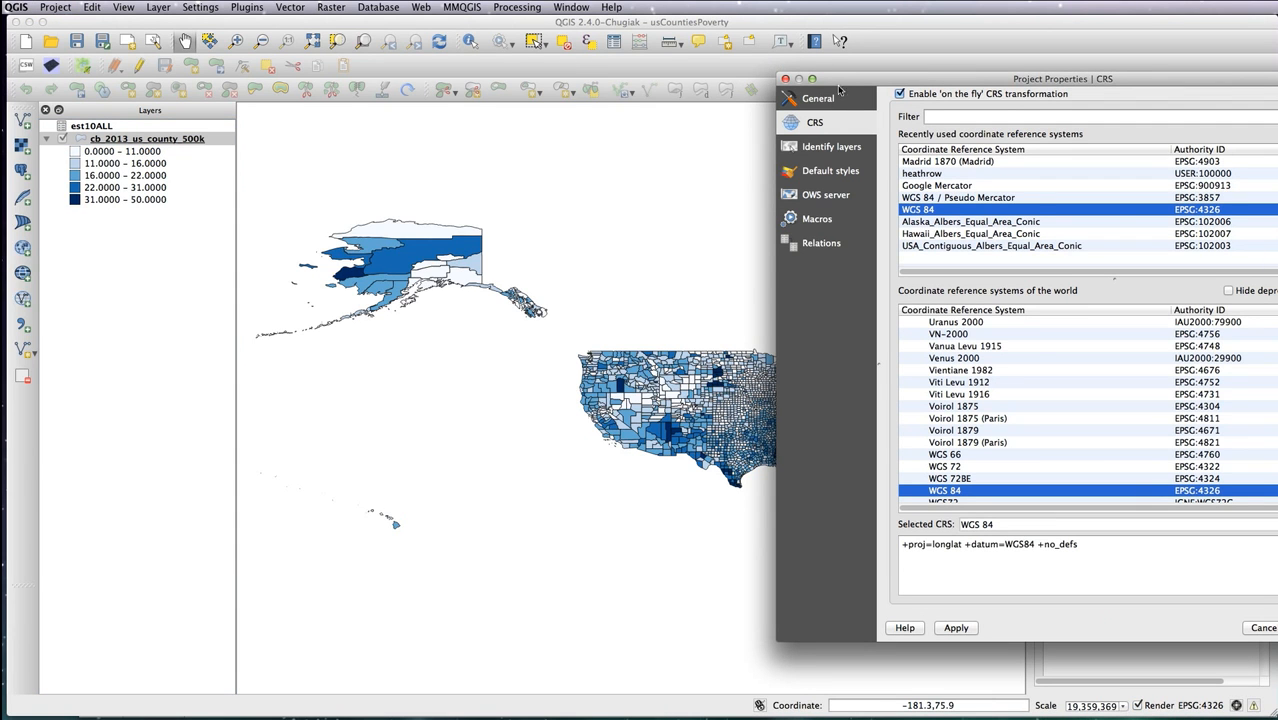
pyautogui.moveTo(850, 79); pyautogui.dragTo(592, 50)
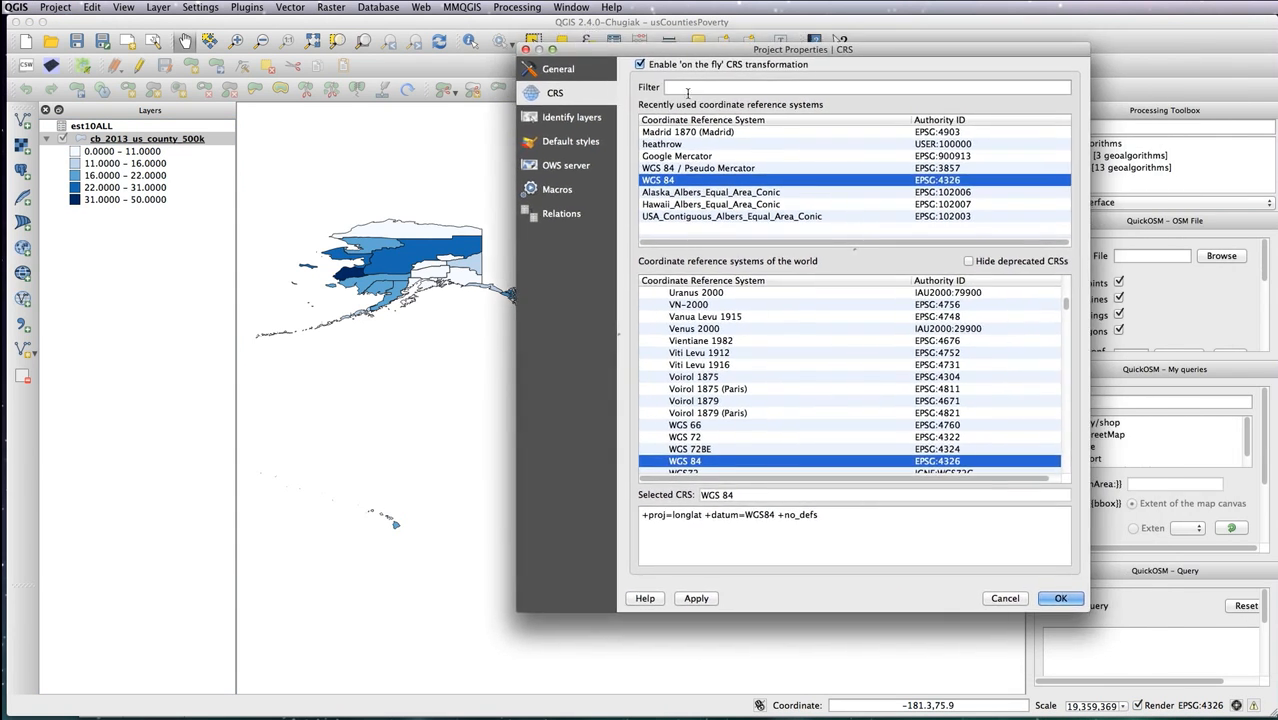
pyautogui.click(700, 217)
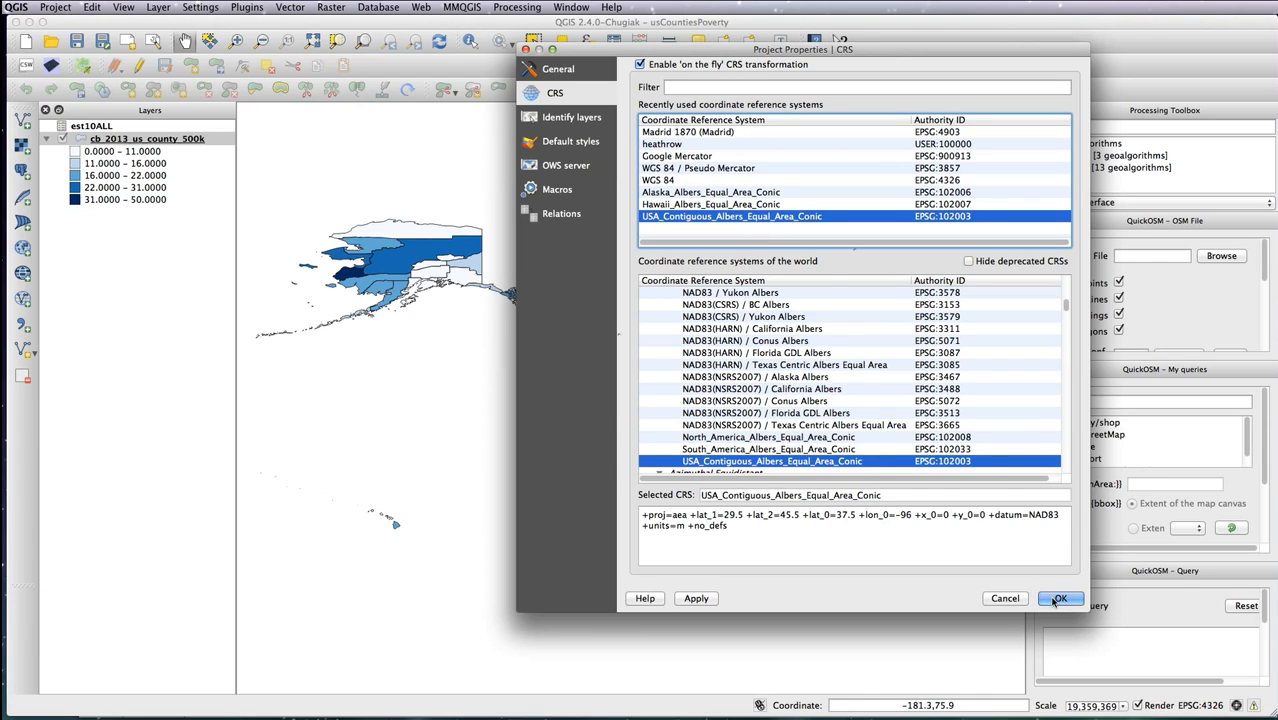
pyautogui.click(1058, 599)
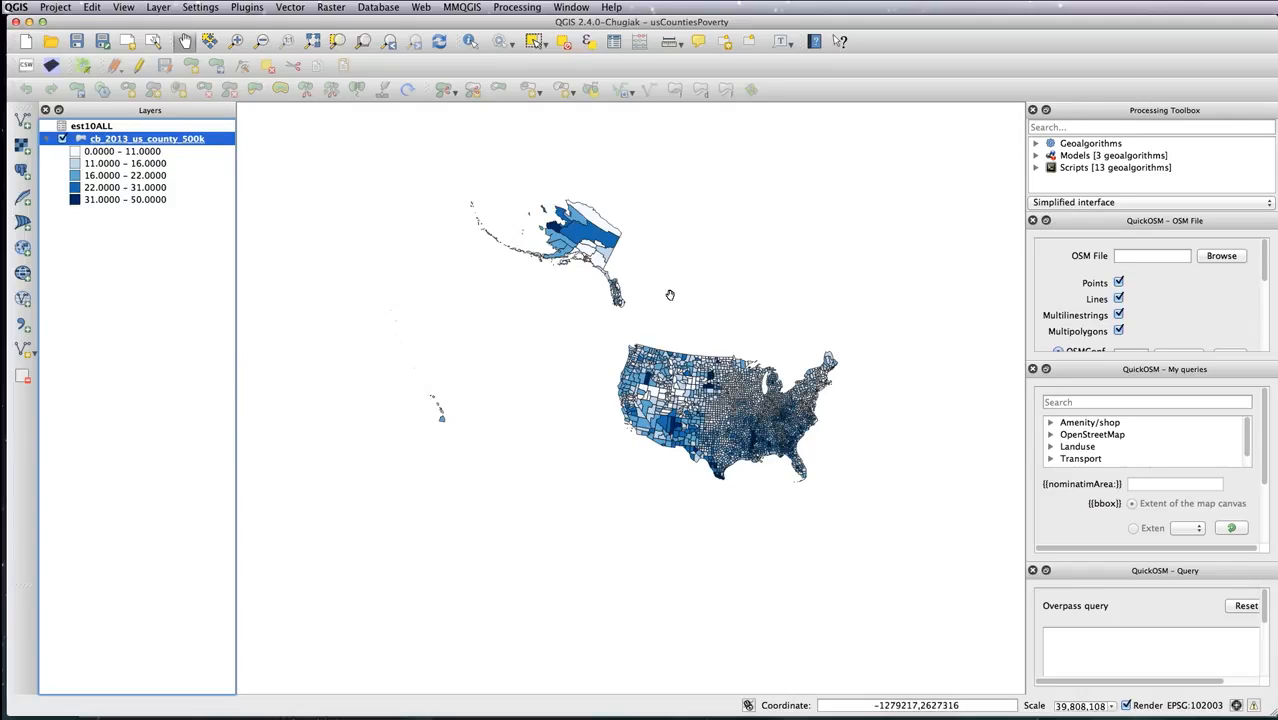
# - Frame the contiguous United States in the map view and create a new print composer
pyautogui.click(236, 41)
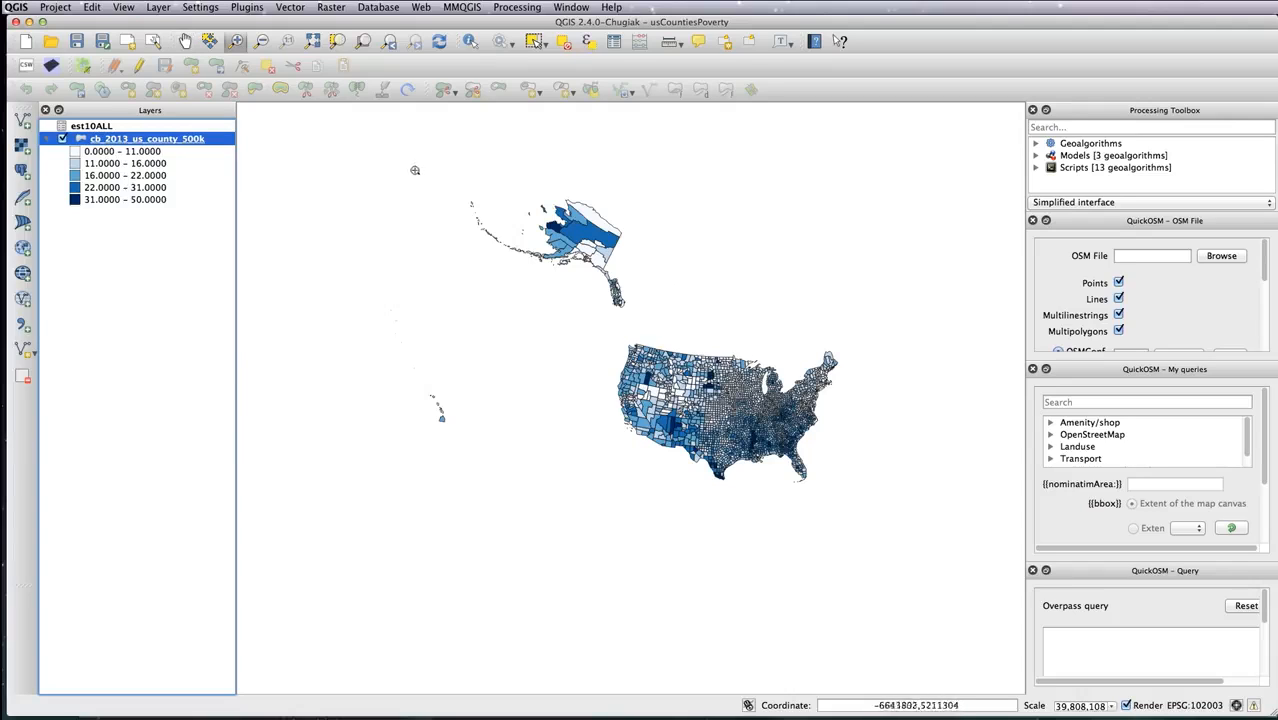
pyautogui.moveTo(746, 464); pyautogui.dragTo(864, 520)
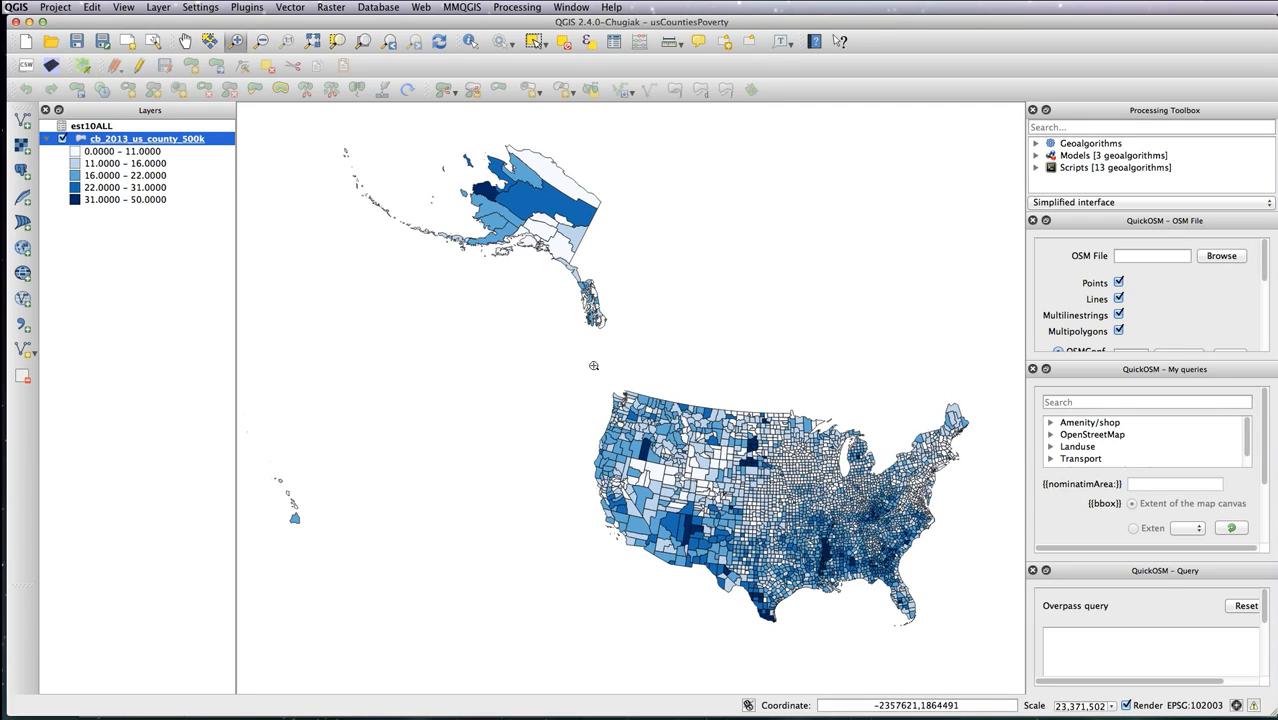
pyautogui.moveTo(584, 358); pyautogui.dragTo(996, 633)
pyautogui.press('space')
pyautogui.hotkey('ctrl', 'p')
pyautogui.click(700, 389)
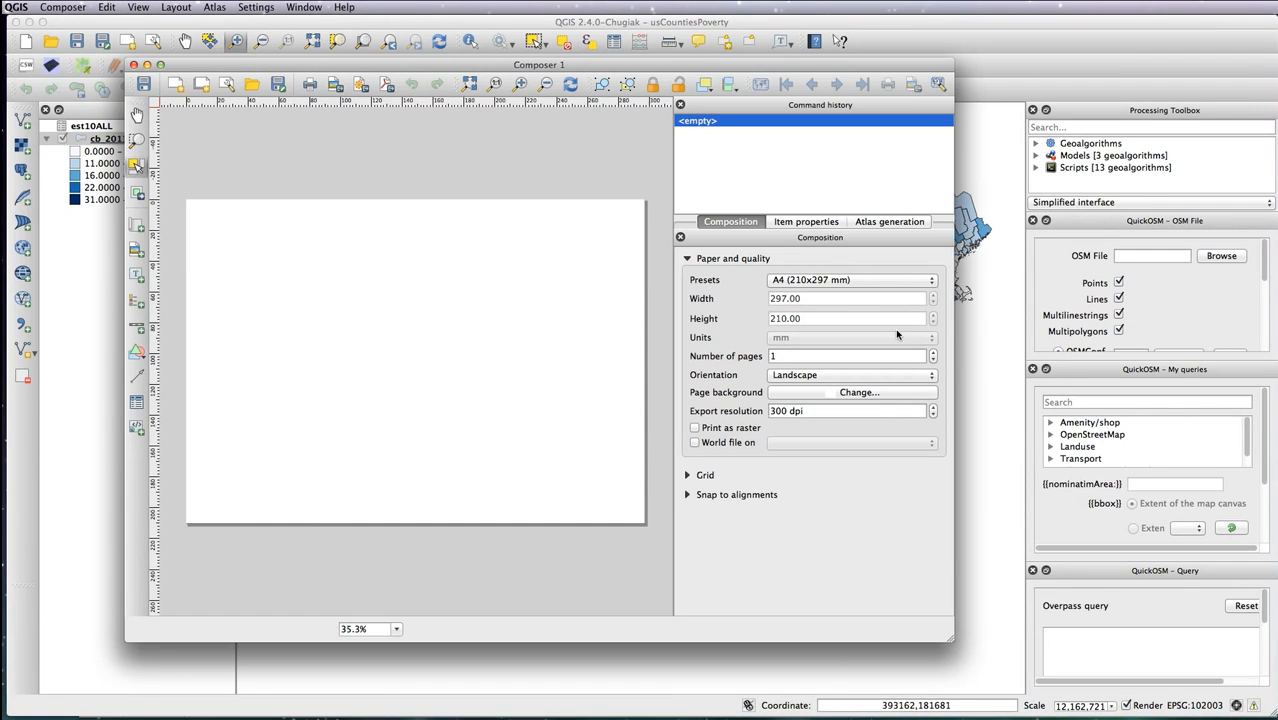
# - Add a map of the contiguous states to the composition and stretch it across the whole A4 landscape page
pyautogui.moveTo(954, 573); pyautogui.dragTo(1127, 530)
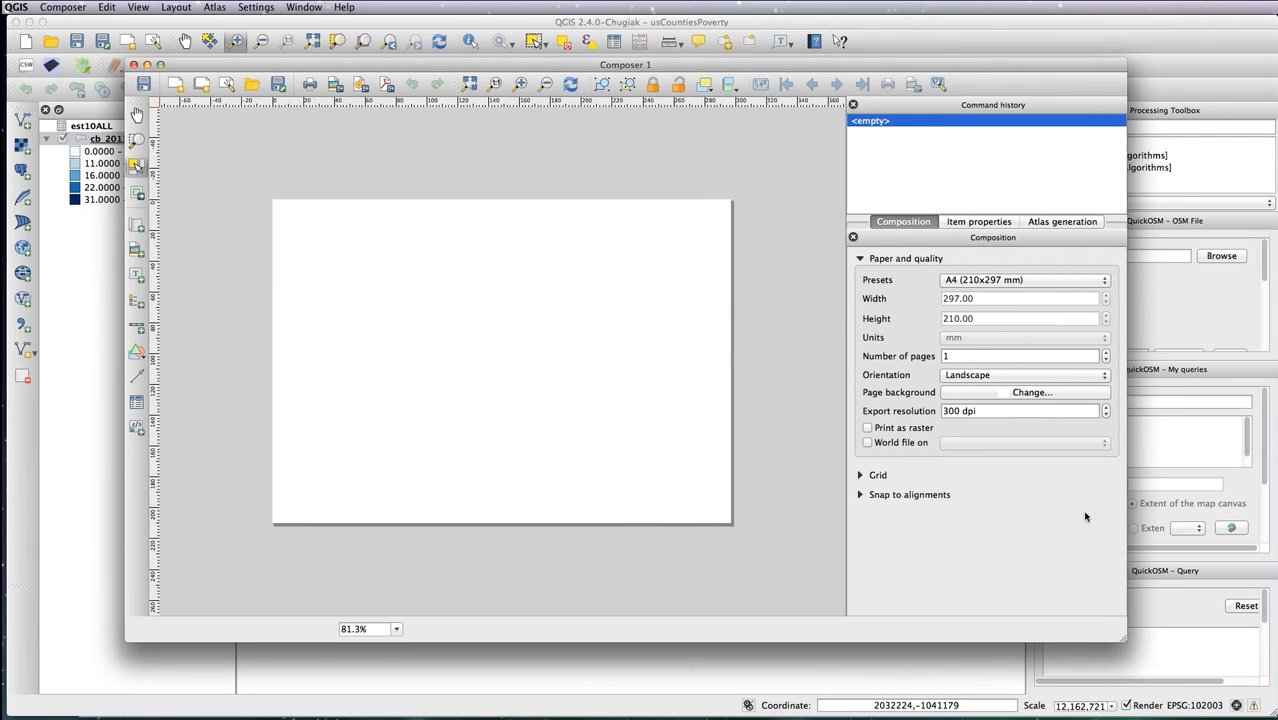
pyautogui.click(137, 224)
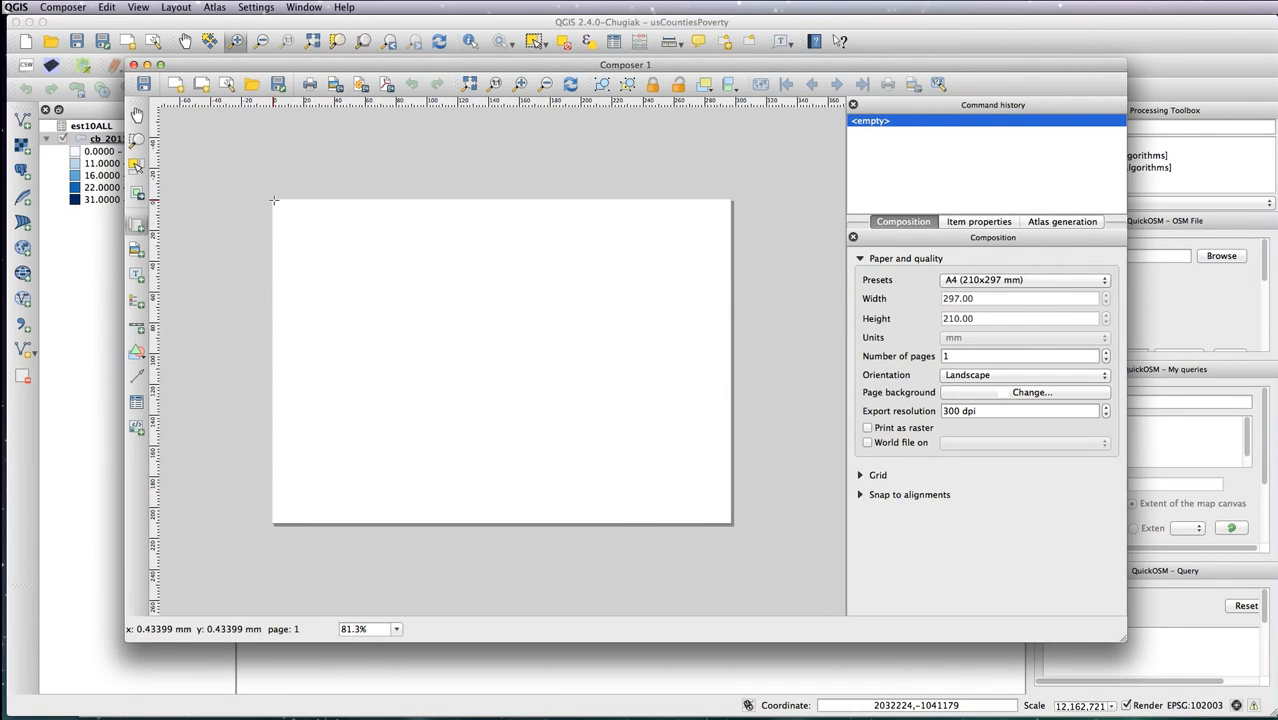
pyautogui.moveTo(274, 200); pyautogui.dragTo(728, 514)
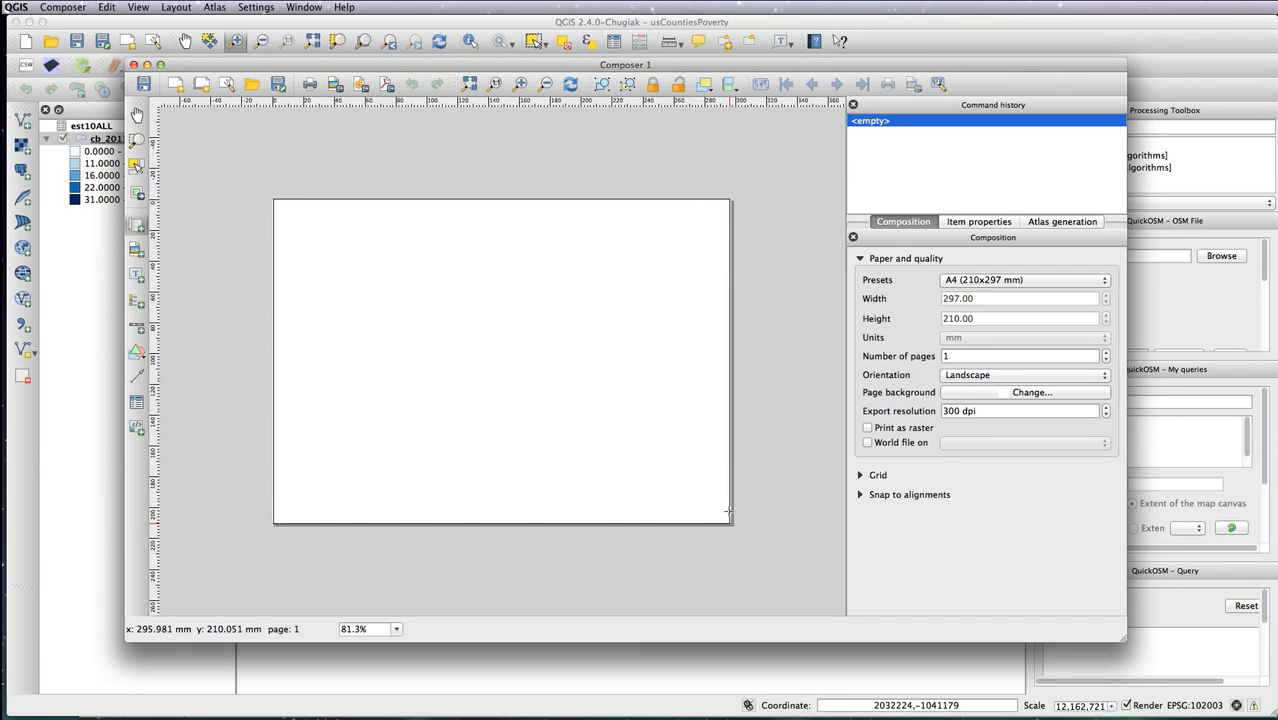
pyautogui.moveTo(724, 361); pyautogui.dragTo(733, 362)
# - Return to the main map and set the project's coordinate reference system to Alaska_Albers_Equal_Area_Conic (EPSG:102006)
pyautogui.press('super+grave')
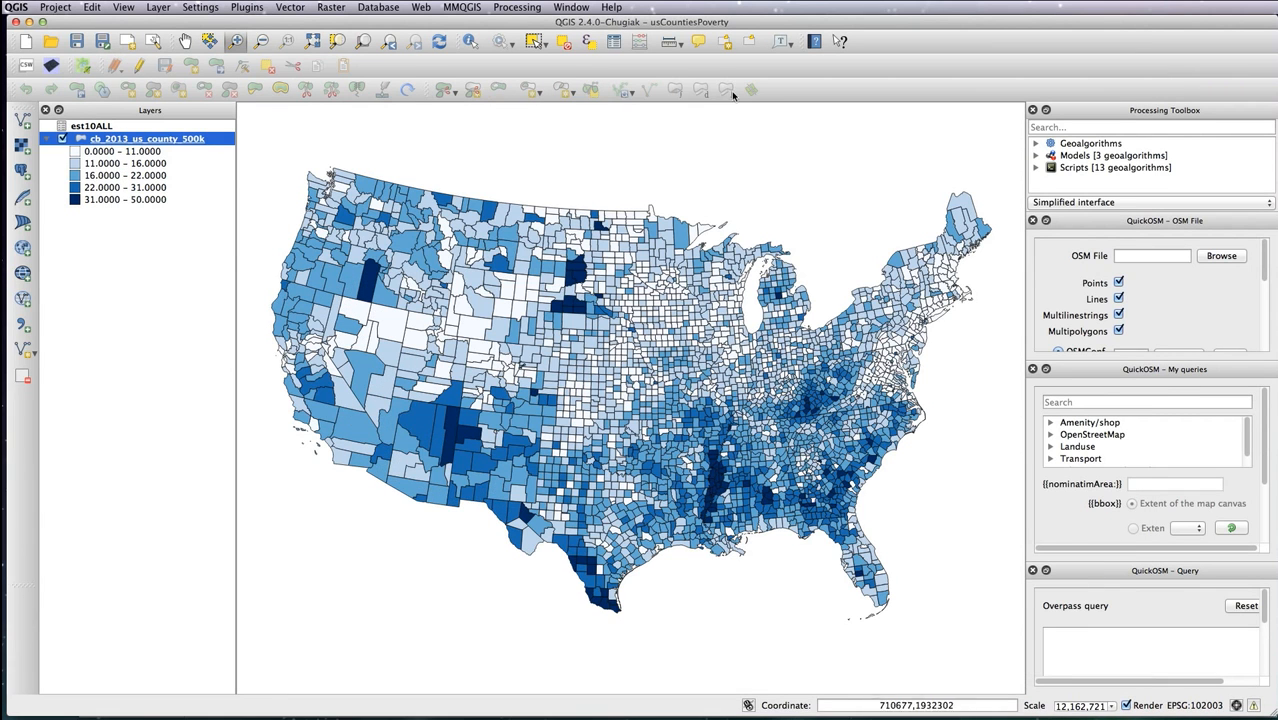
pyautogui.press('super+minus')
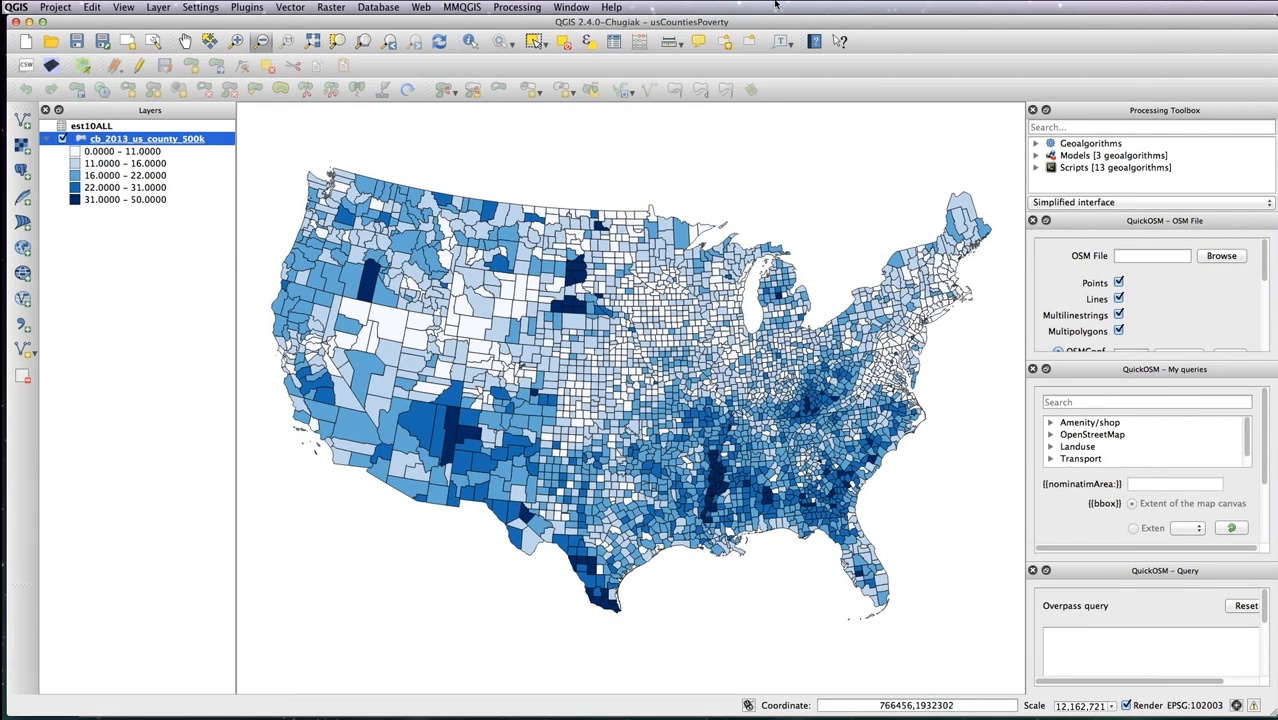
pyautogui.click(633, 325)
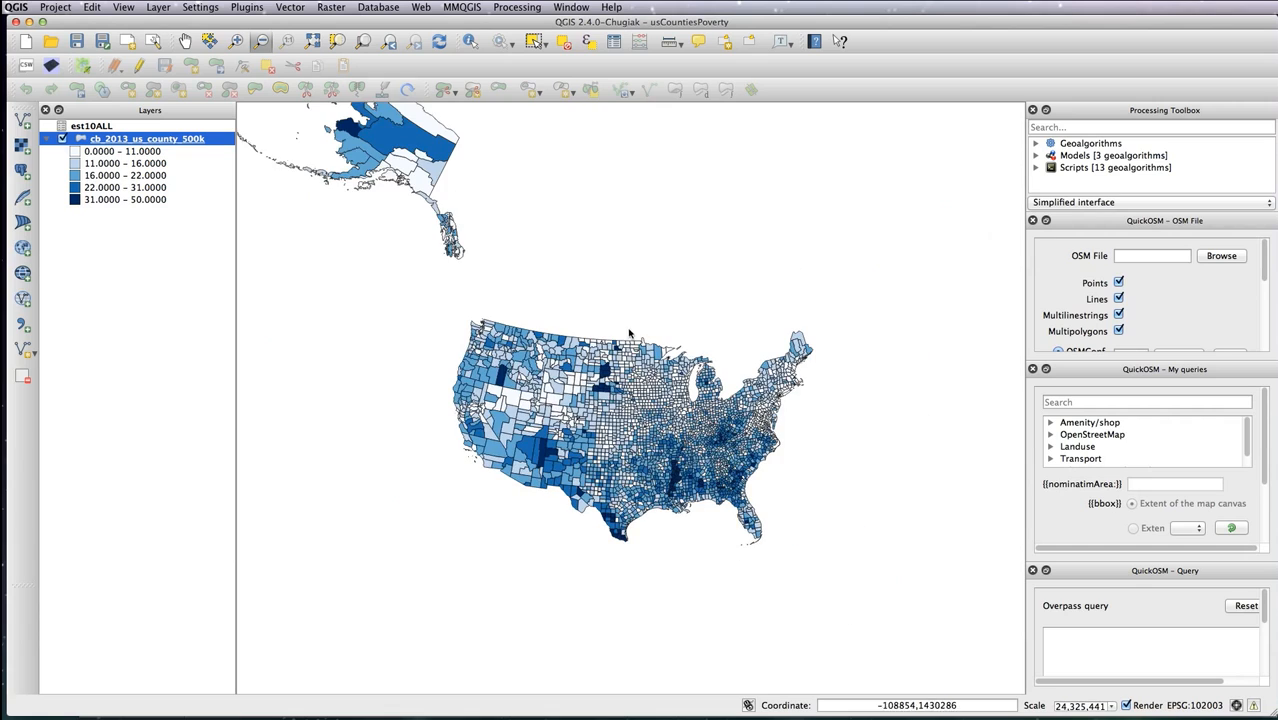
pyautogui.moveTo(596, 312); pyautogui.dragTo(679, 446)
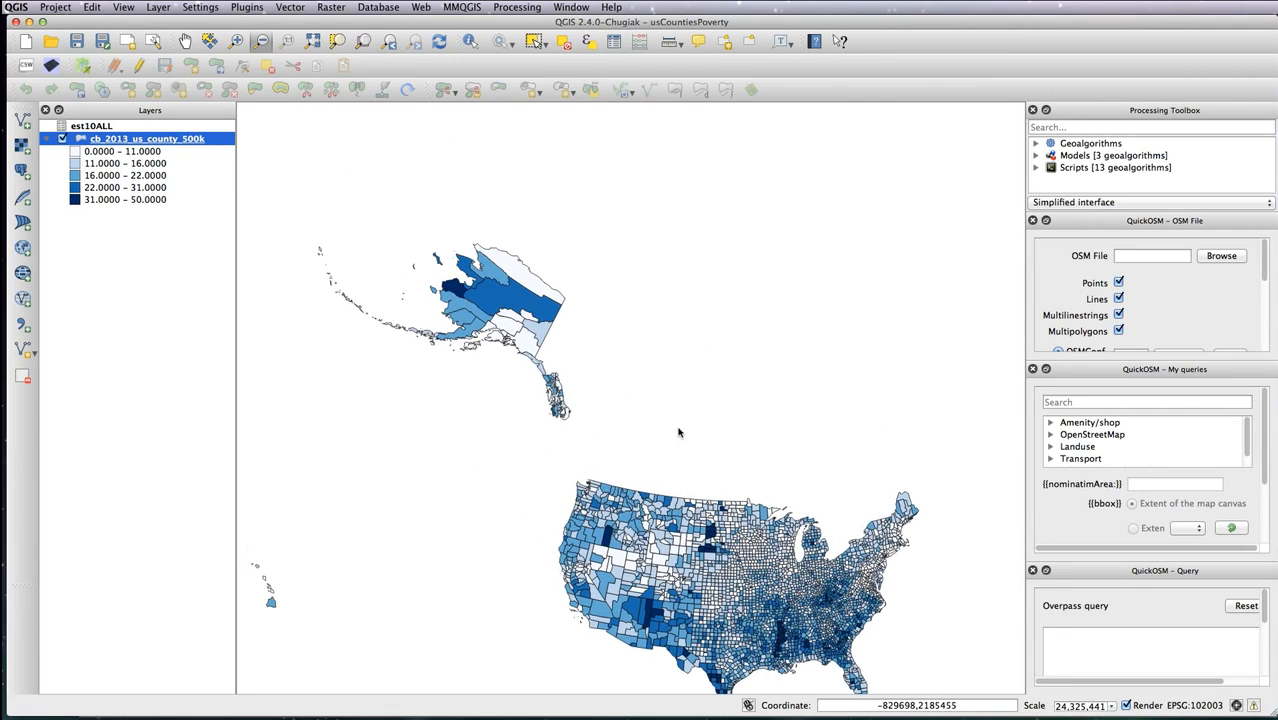
pyautogui.press('super+shift+p')
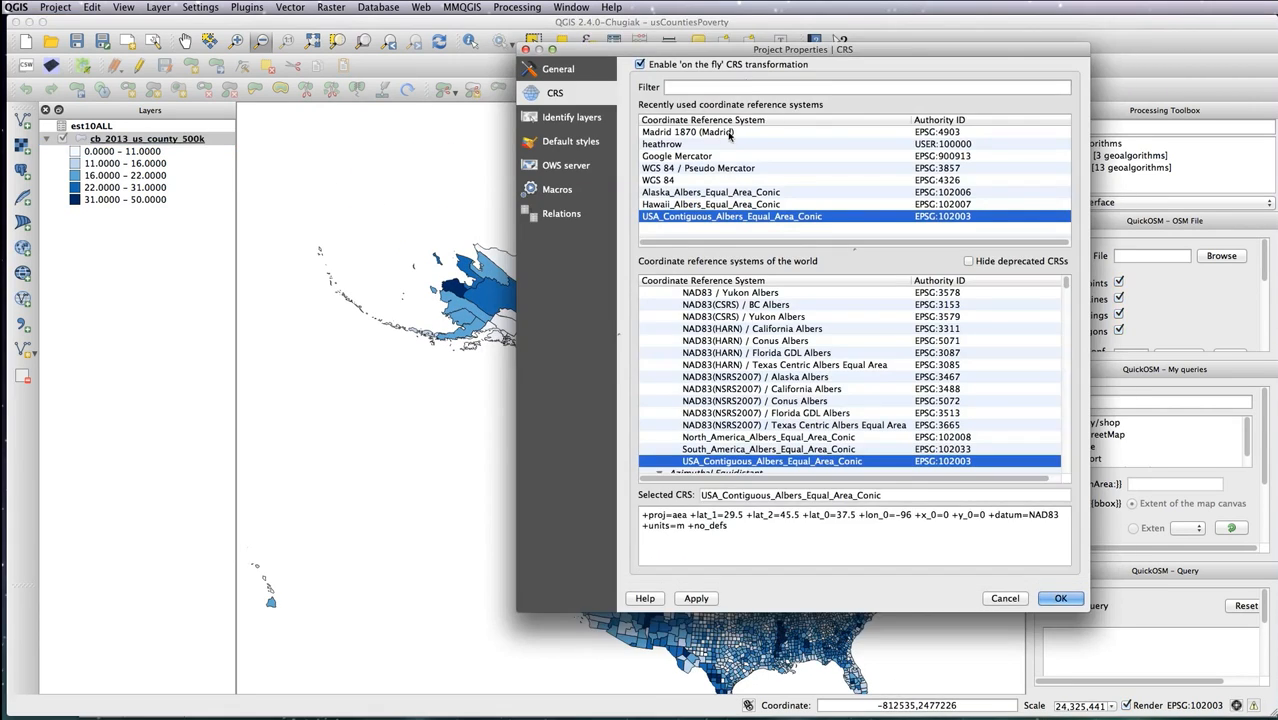
pyautogui.click(703, 193)
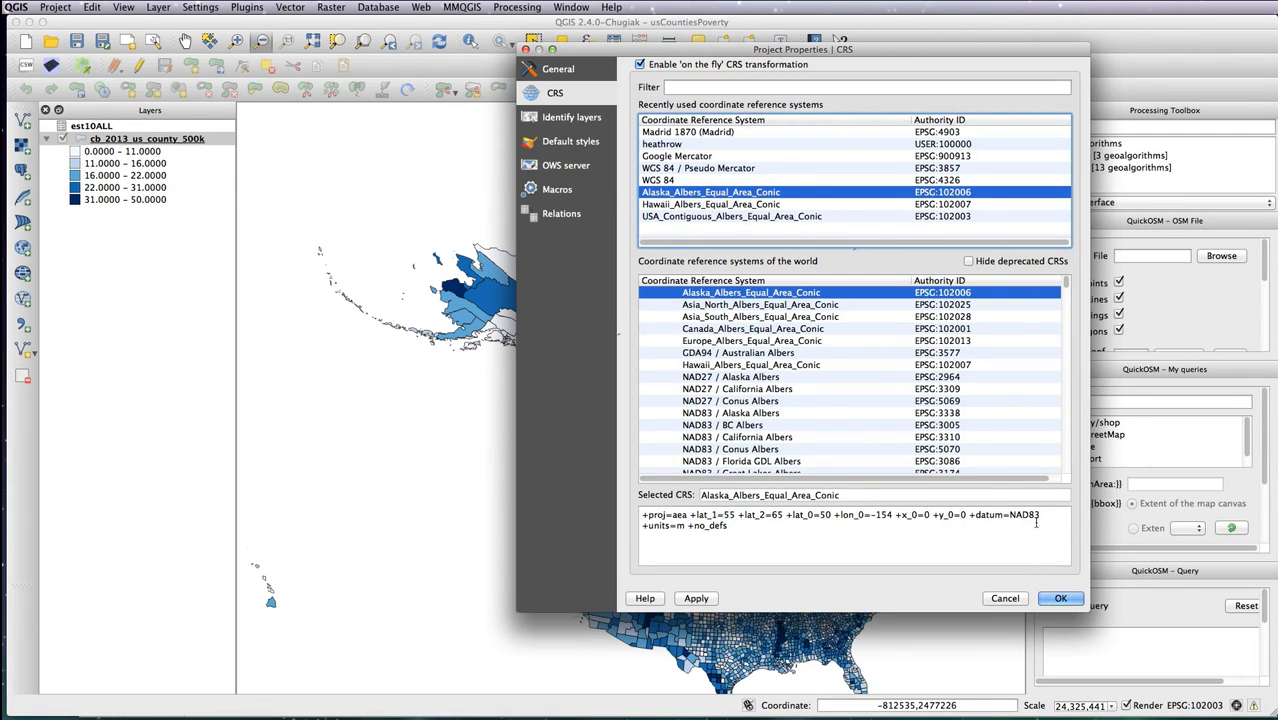
pyautogui.click(1063, 598)
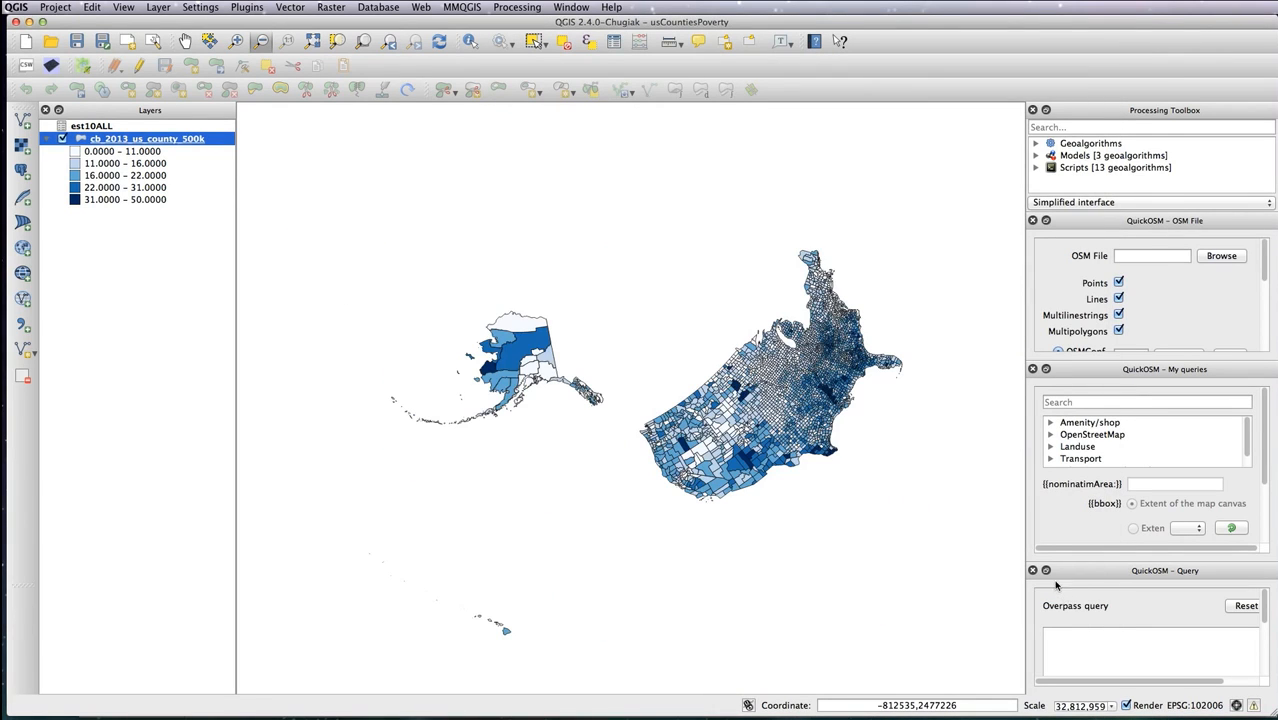
# - Frame Alaska in the map view and add it to the composition as a small inset in the page's lower-left corner
pyautogui.press('super+plus')
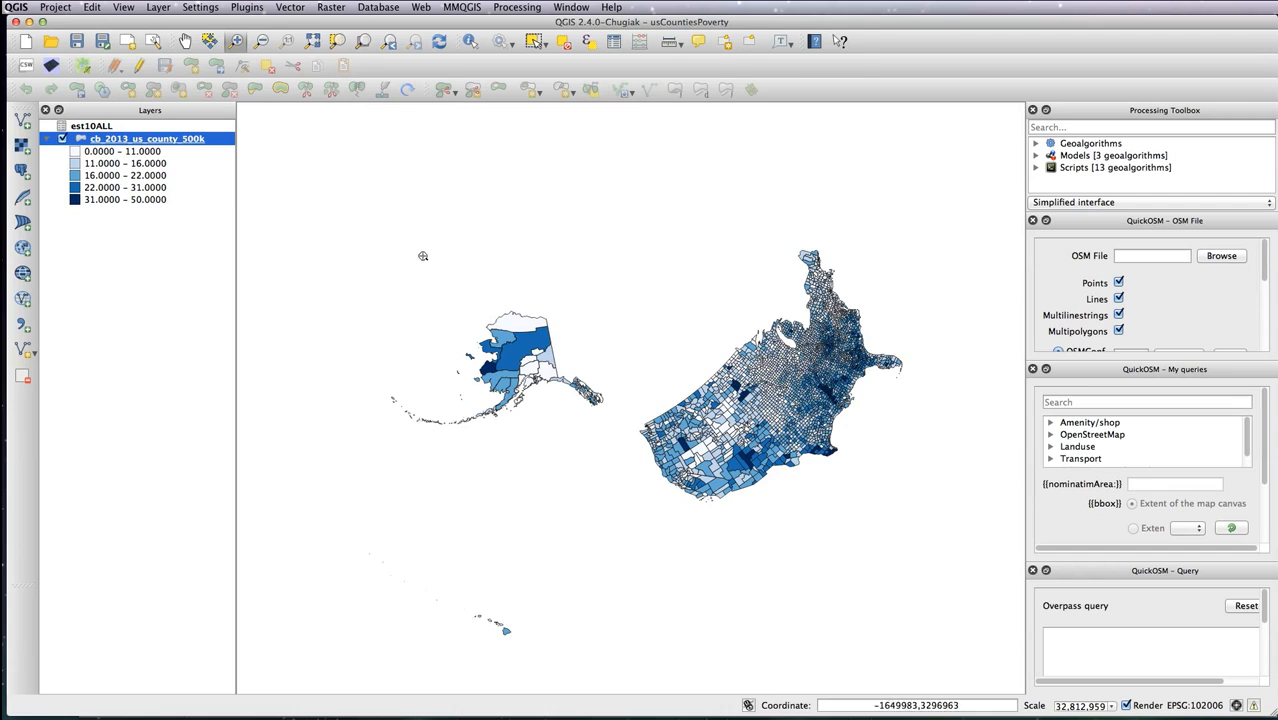
pyautogui.moveTo(436, 271); pyautogui.dragTo(621, 440)
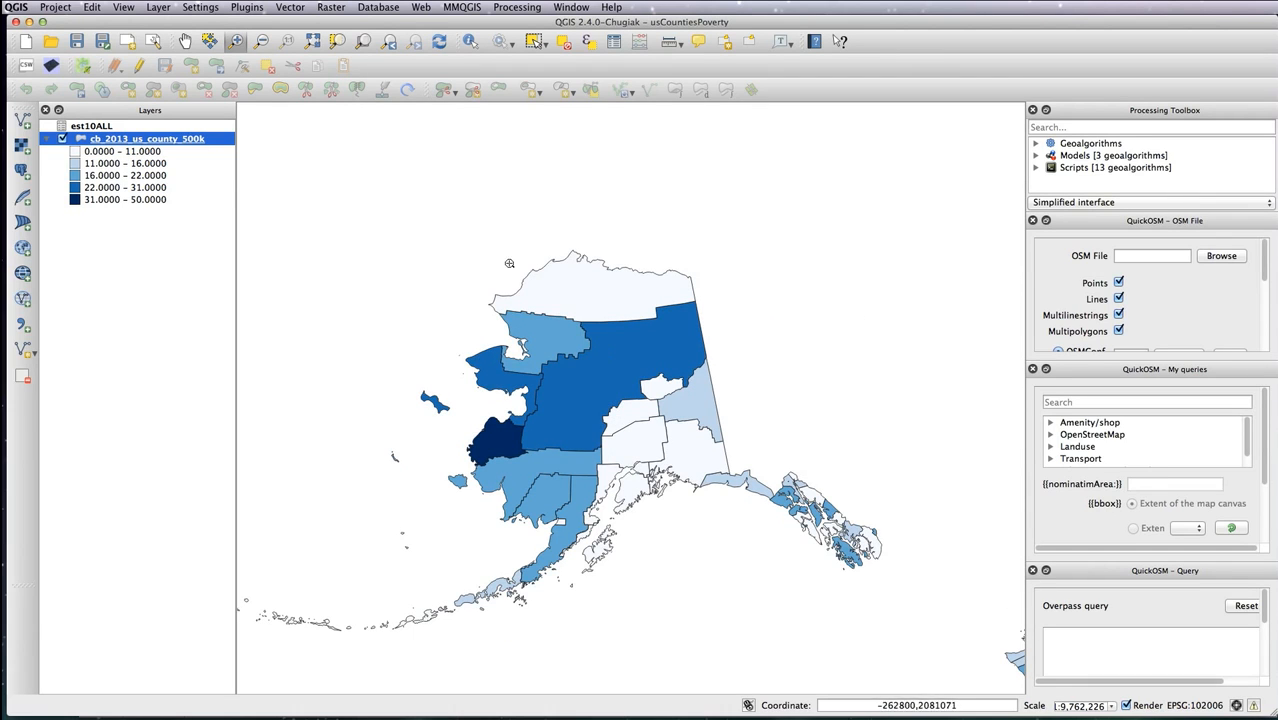
pyautogui.moveTo(1028, 451); pyautogui.dragTo(868, 452)
pyautogui.moveTo(293, 185); pyautogui.dragTo(838, 629)
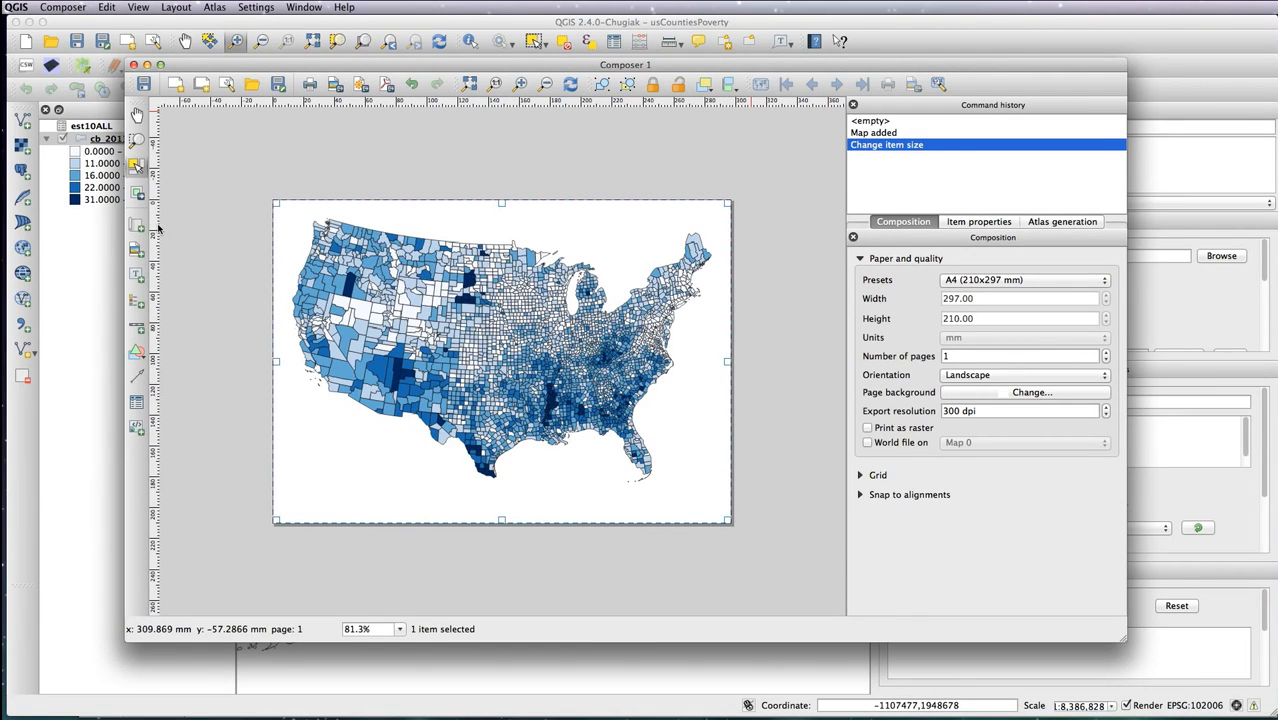
pyautogui.click(137, 228)
pyautogui.moveTo(280, 422); pyautogui.dragTo(366, 500)
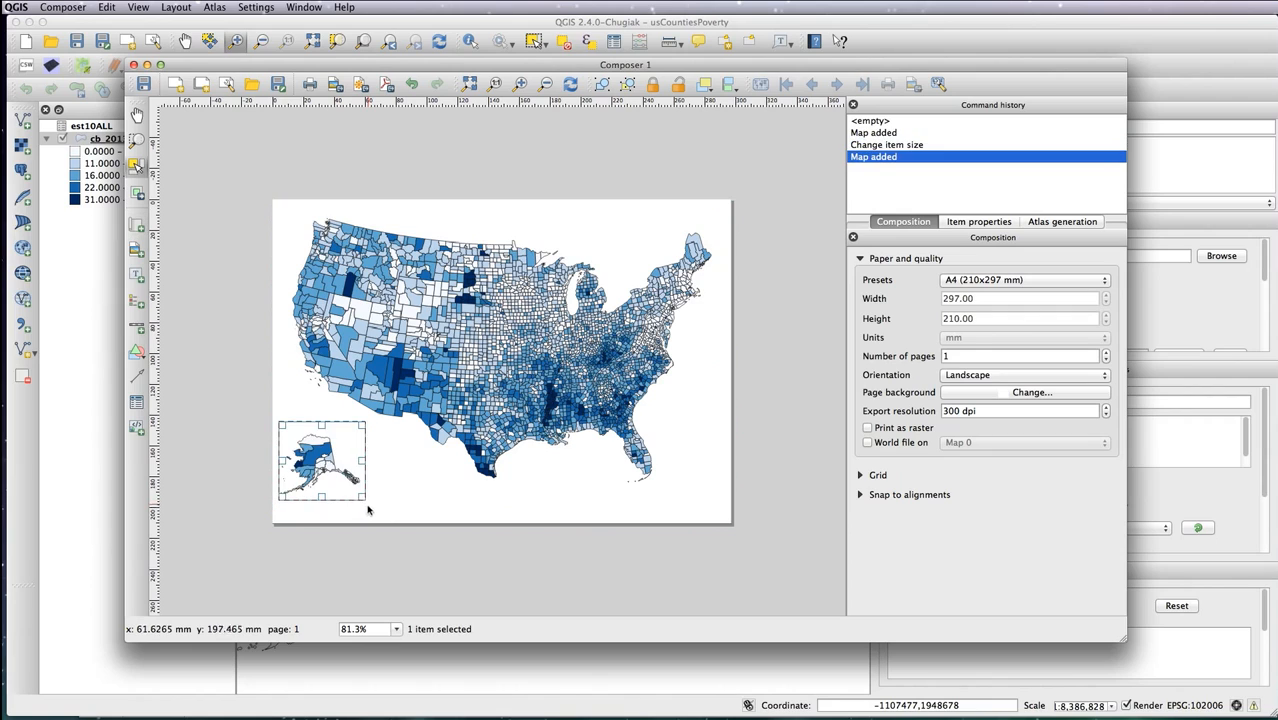
pyautogui.moveTo(330, 472)
pyautogui.mouseDown()
pyautogui.moveTo(321, 445)
pyautogui.moveTo(320, 464)
pyautogui.moveTo(339, 453)
pyautogui.mouseUp()
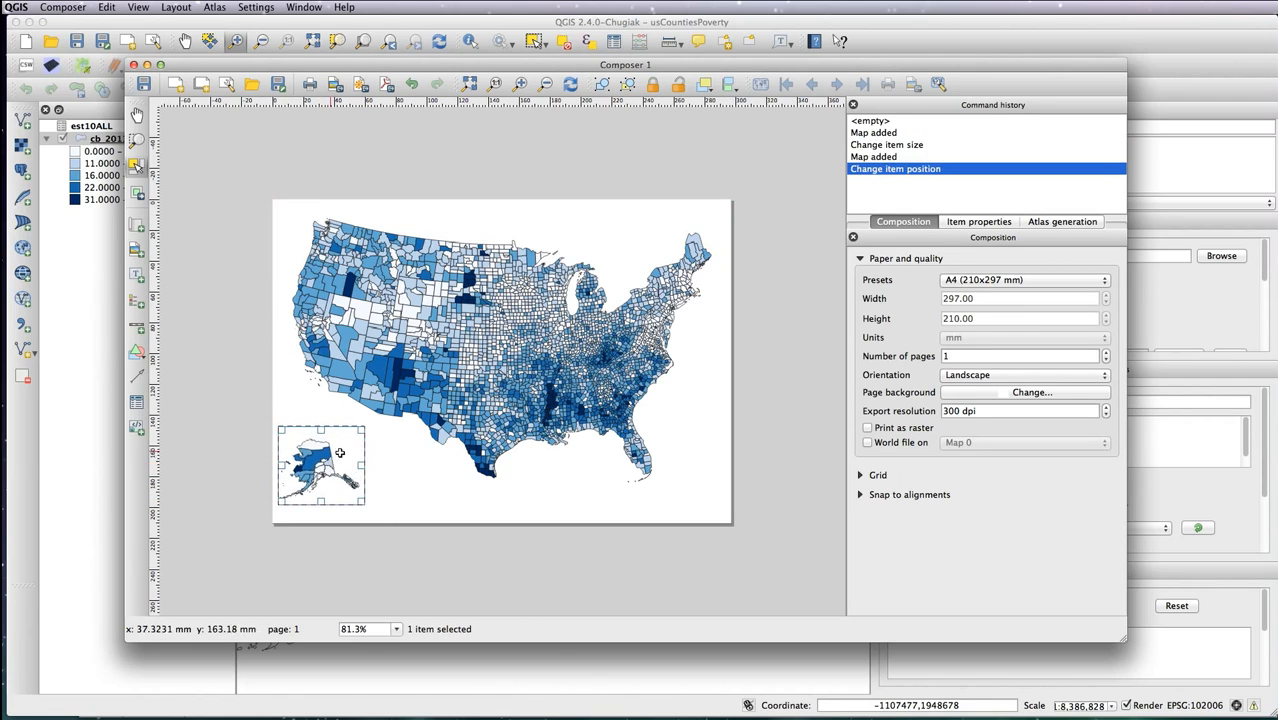
# - Bring Hawaii into the main map view and set the project's coordinate reference system to Hawaii_Albers_Equal_Area_Conic (EPSG:102007)
pyautogui.click(410, 662)
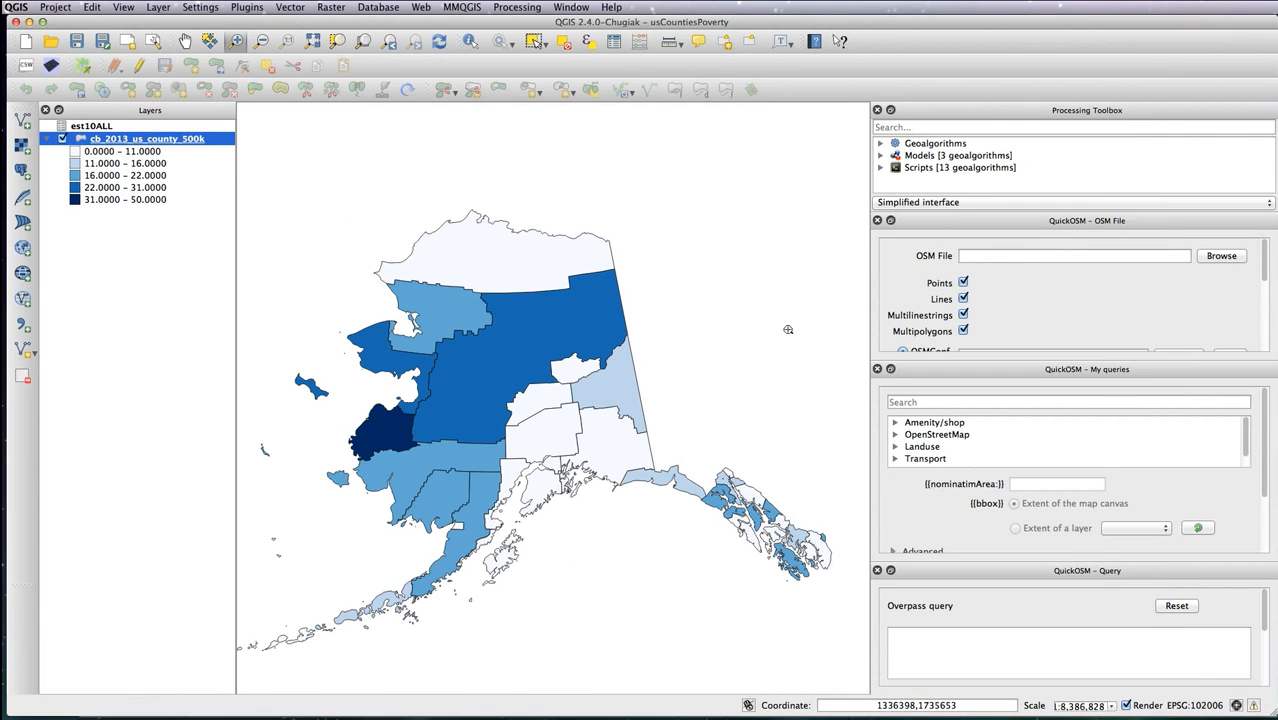
pyautogui.press('super+minus')
pyautogui.click(580, 339)
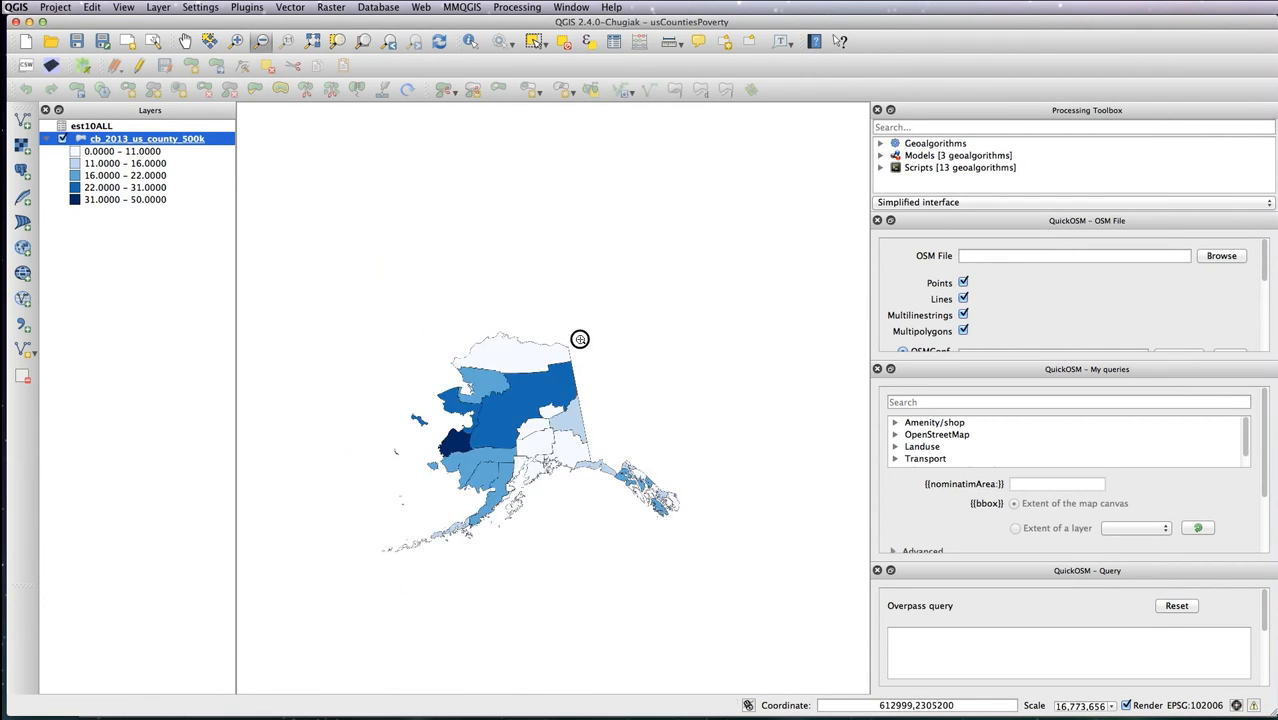
pyautogui.click(580, 339)
pyautogui.press('super+plus')
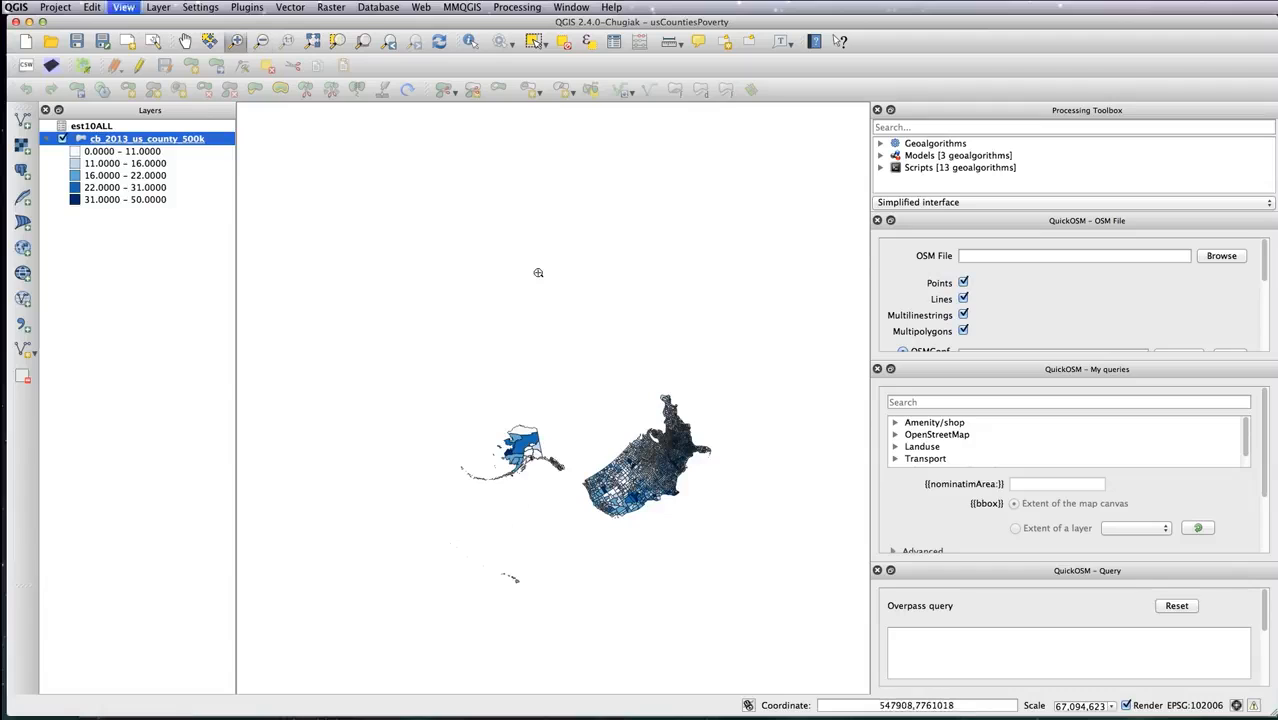
pyautogui.moveTo(481, 543); pyautogui.dragTo(551, 624)
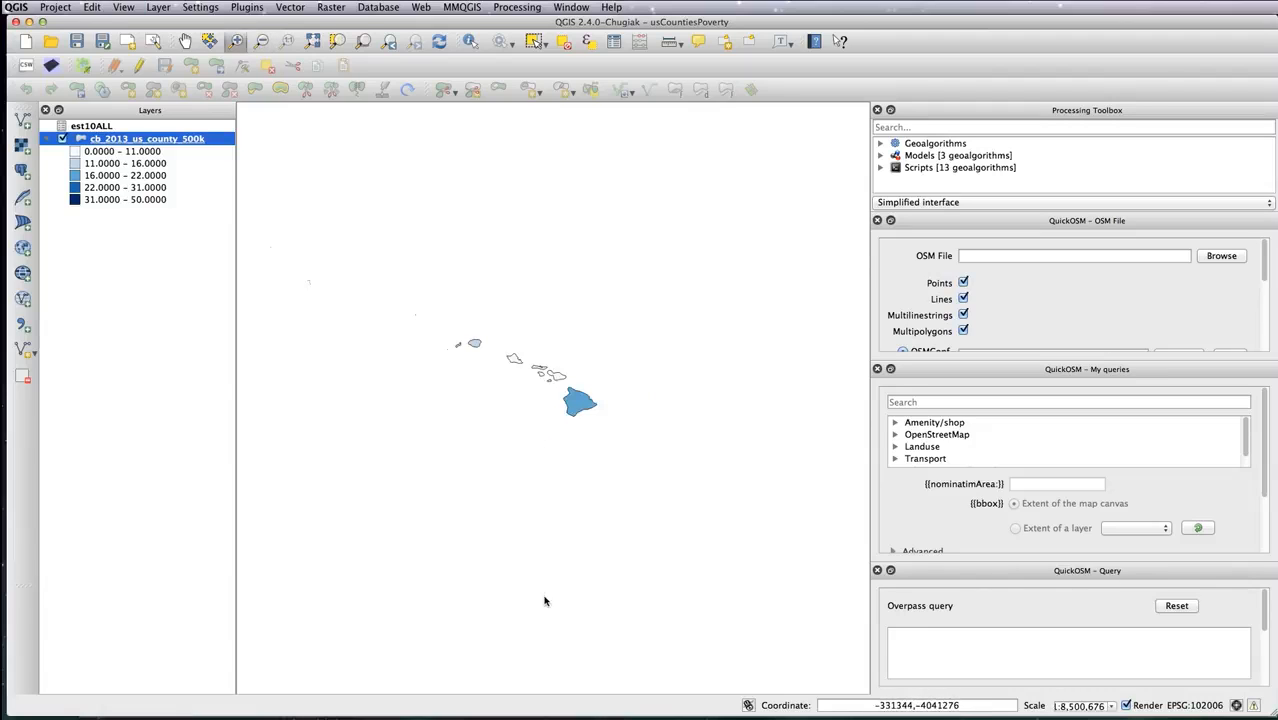
pyautogui.press('super+shift+p')
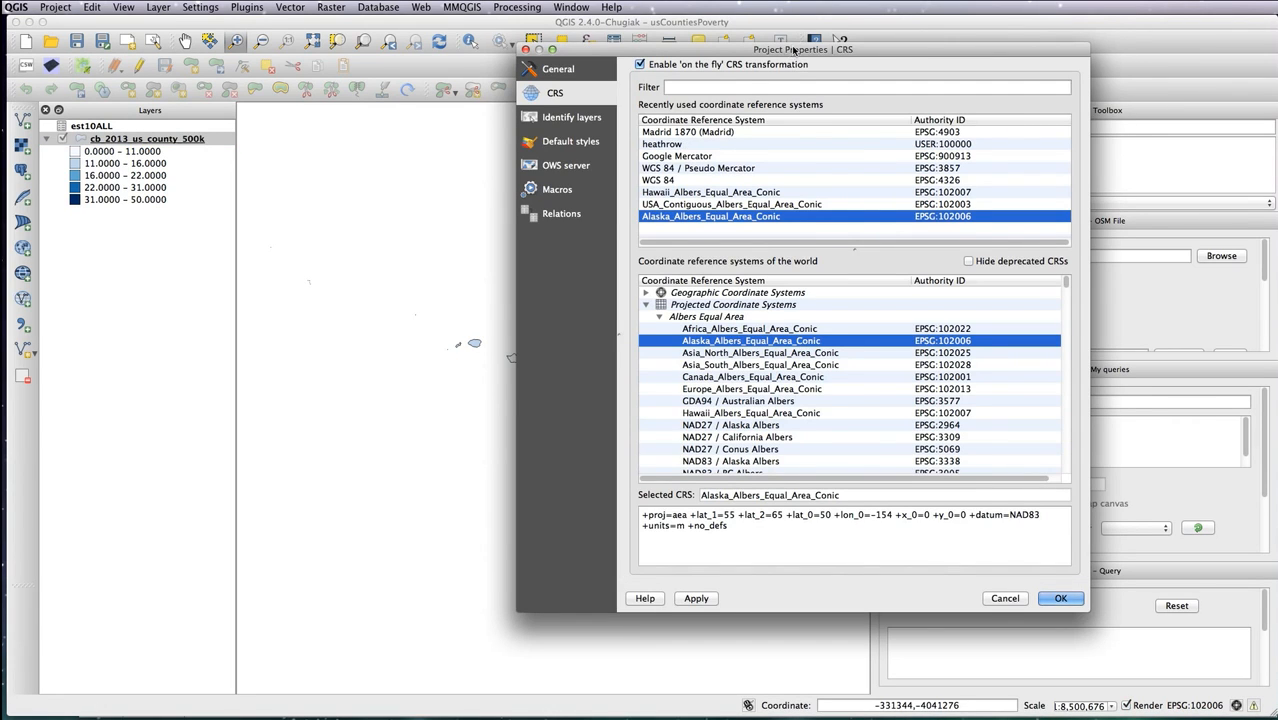
pyautogui.click(706, 188)
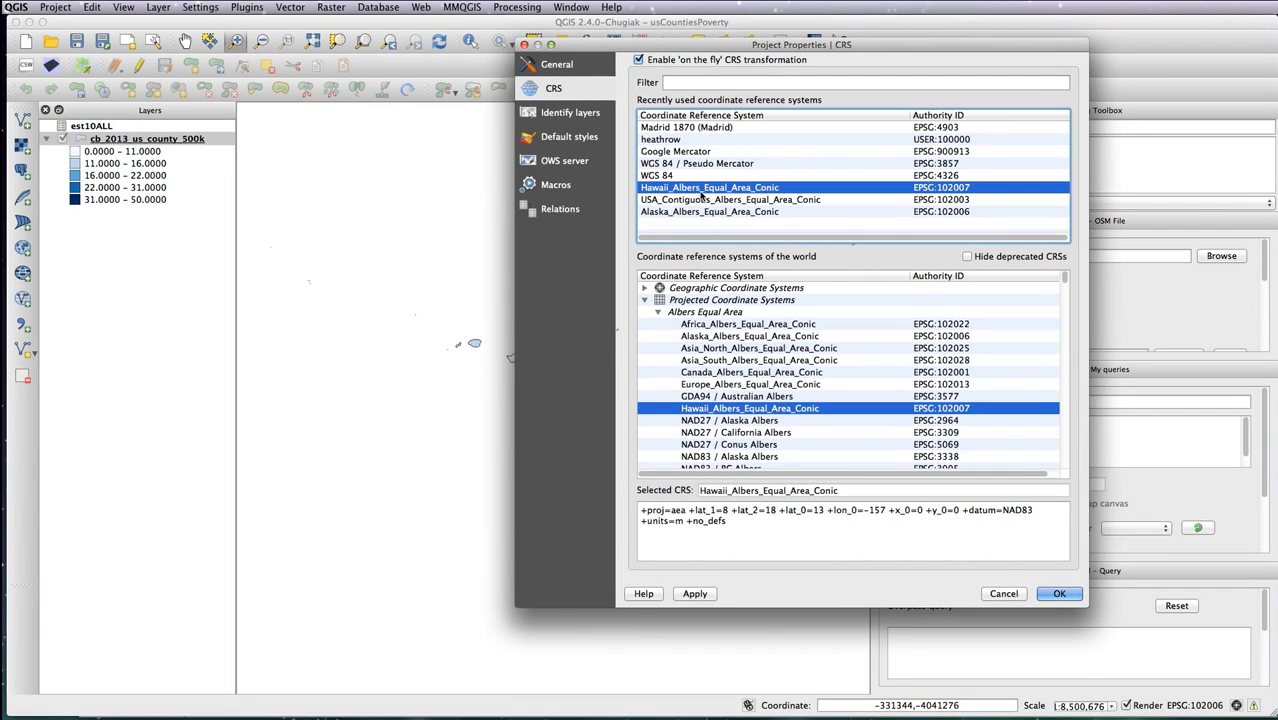
pyautogui.click(1068, 594)
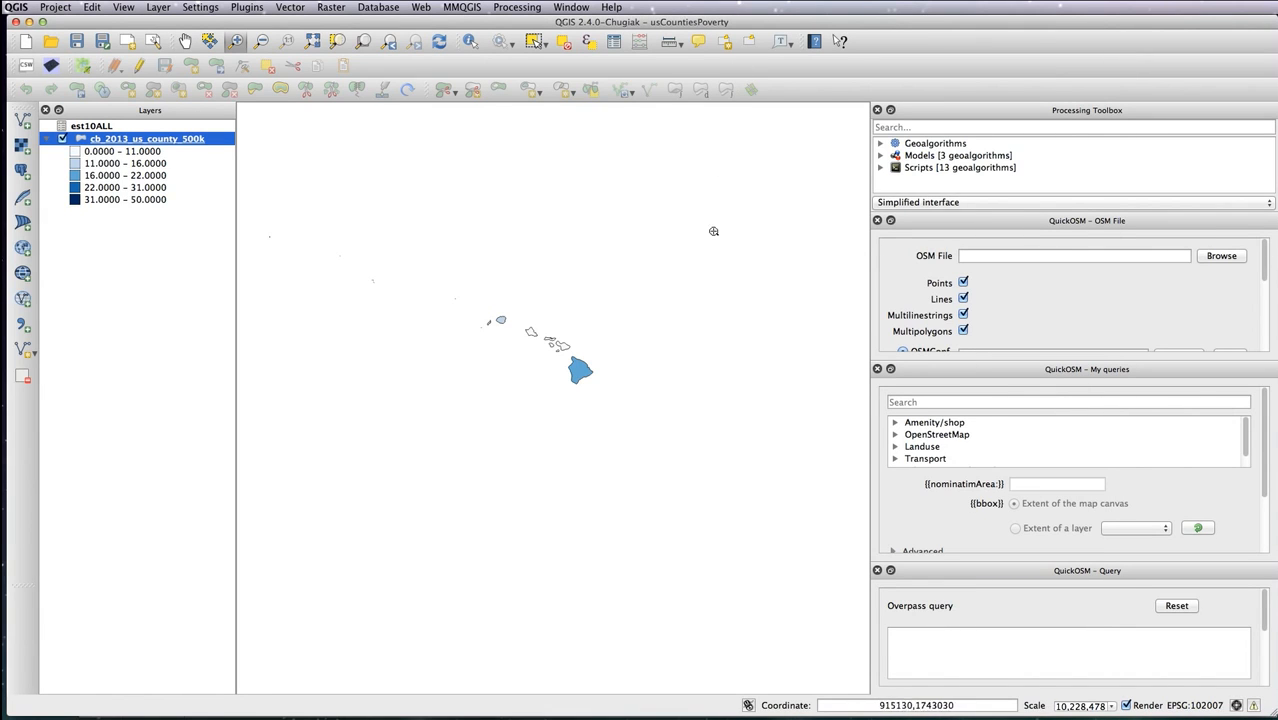
# - Frame the Hawaiian islands and add them to the composition as a small inset just right of Alaska
pyautogui.moveTo(465, 272); pyautogui.dragTo(630, 398)
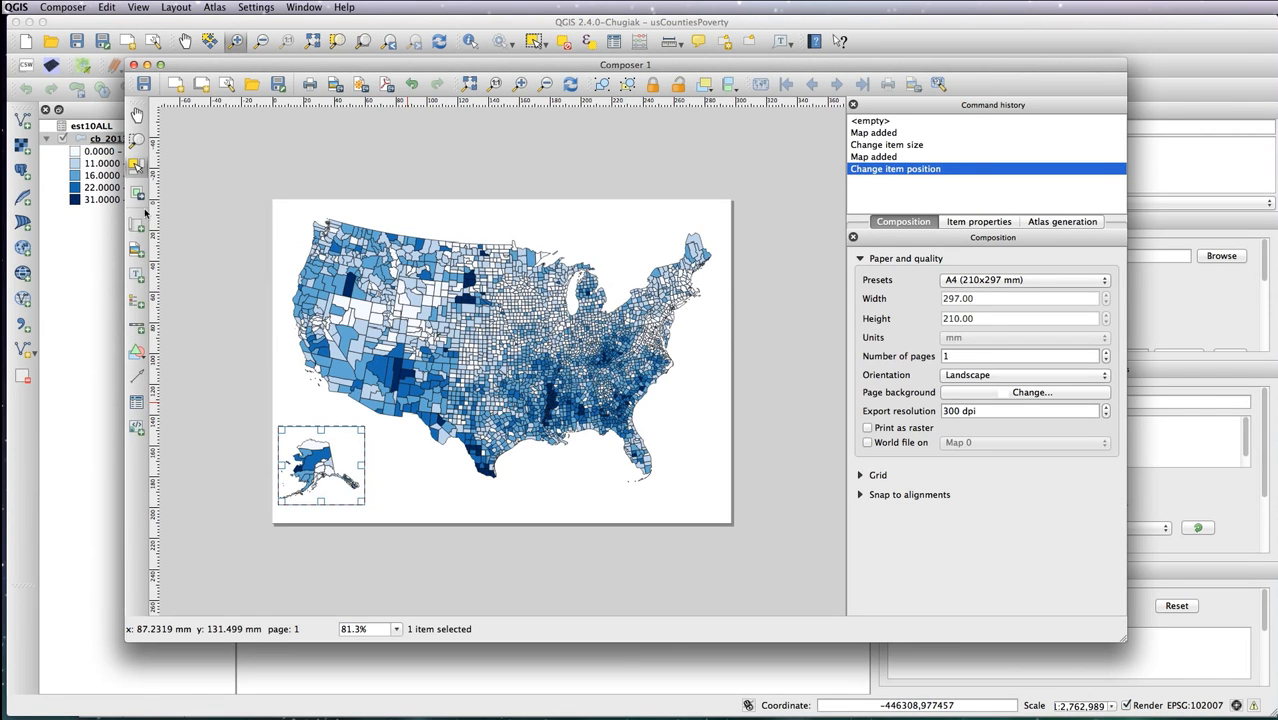
pyautogui.click(137, 228)
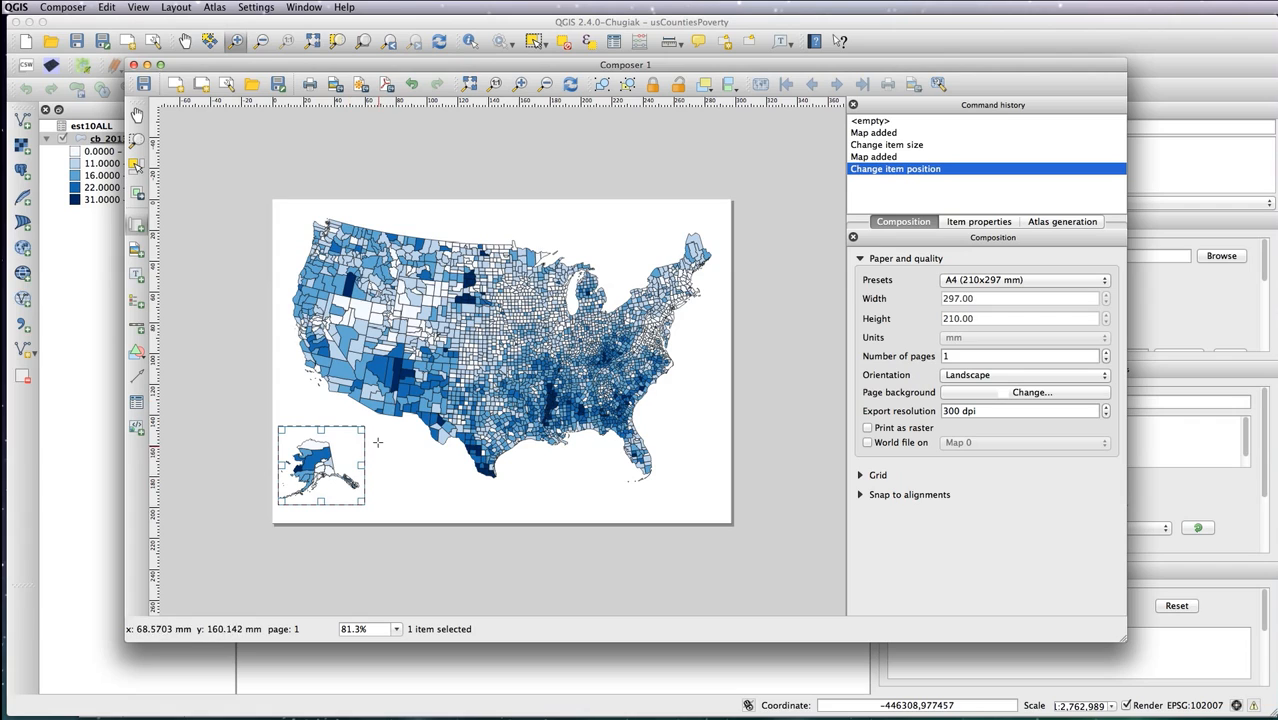
pyautogui.moveTo(377, 438); pyautogui.dragTo(418, 489)
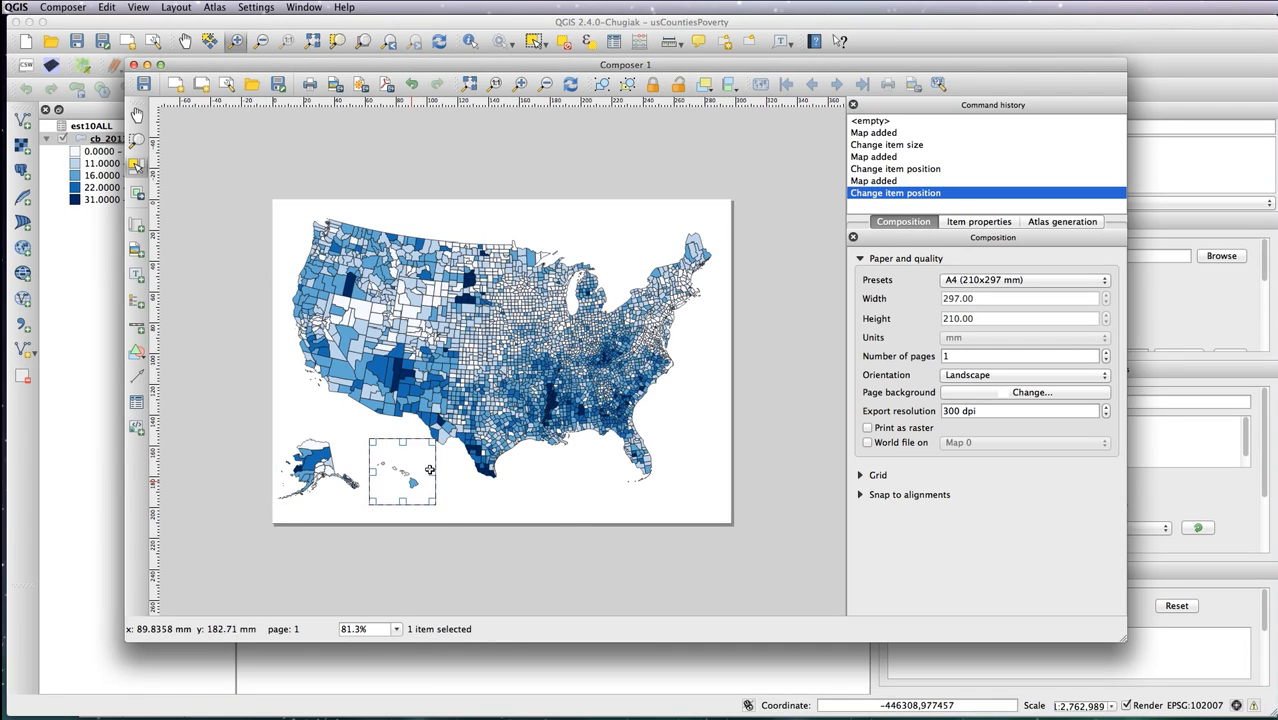
pyautogui.click(769, 355)
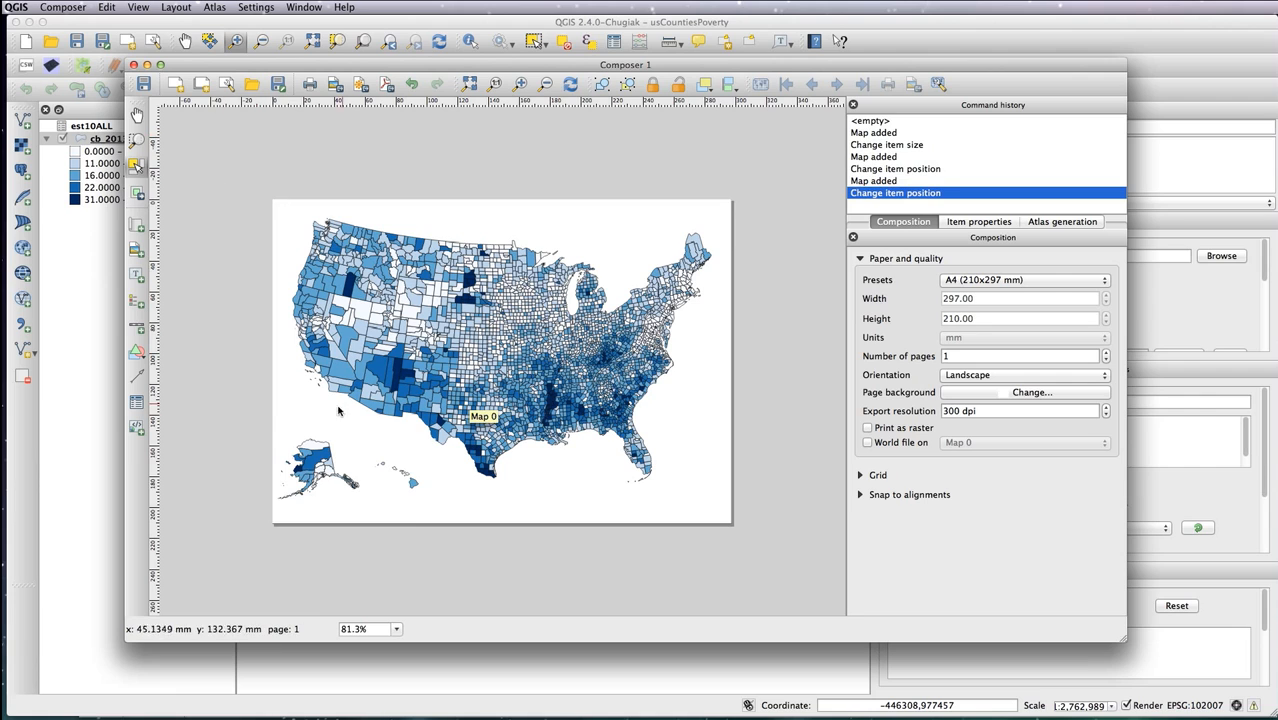
# - Add a legend to the lower-right corner of the composition page
pyautogui.click(462, 452)
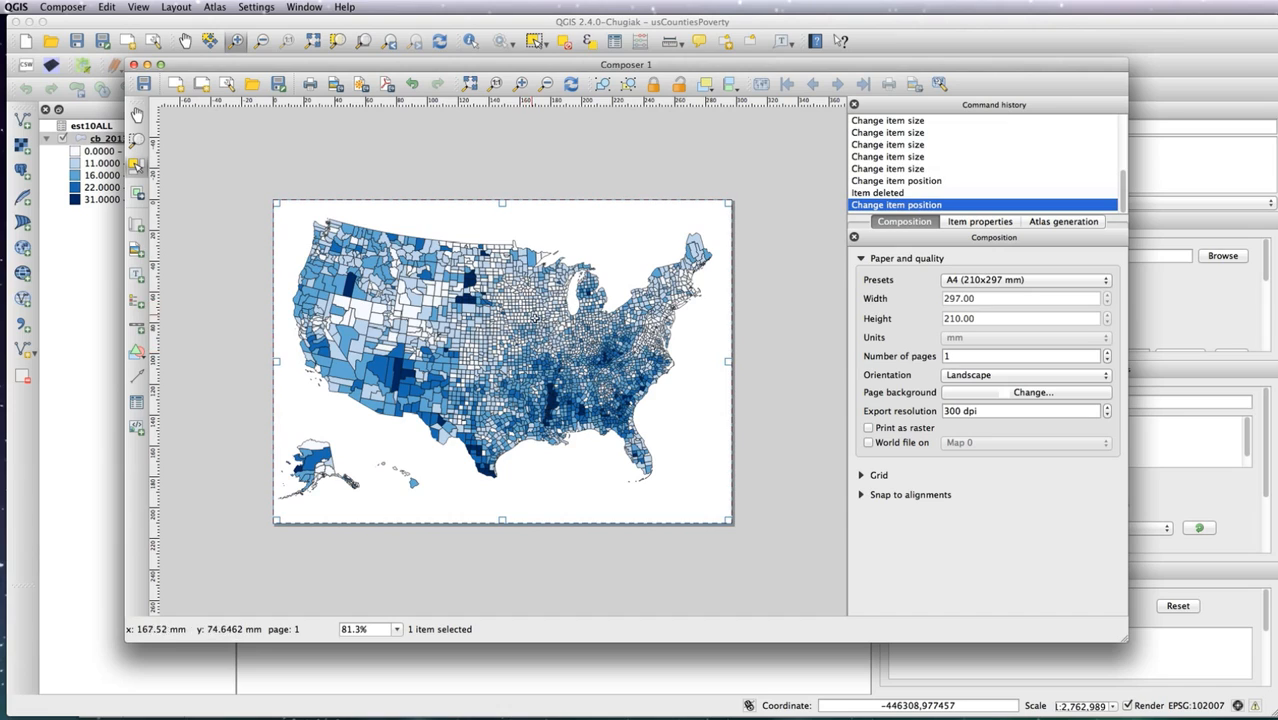
pyautogui.click(137, 302)
pyautogui.moveTo(647, 407); pyautogui.dragTo(735, 496)
# - Shrink the main contiguous-states map slightly and shift it left to make room for the legend
pyautogui.click(519, 318)
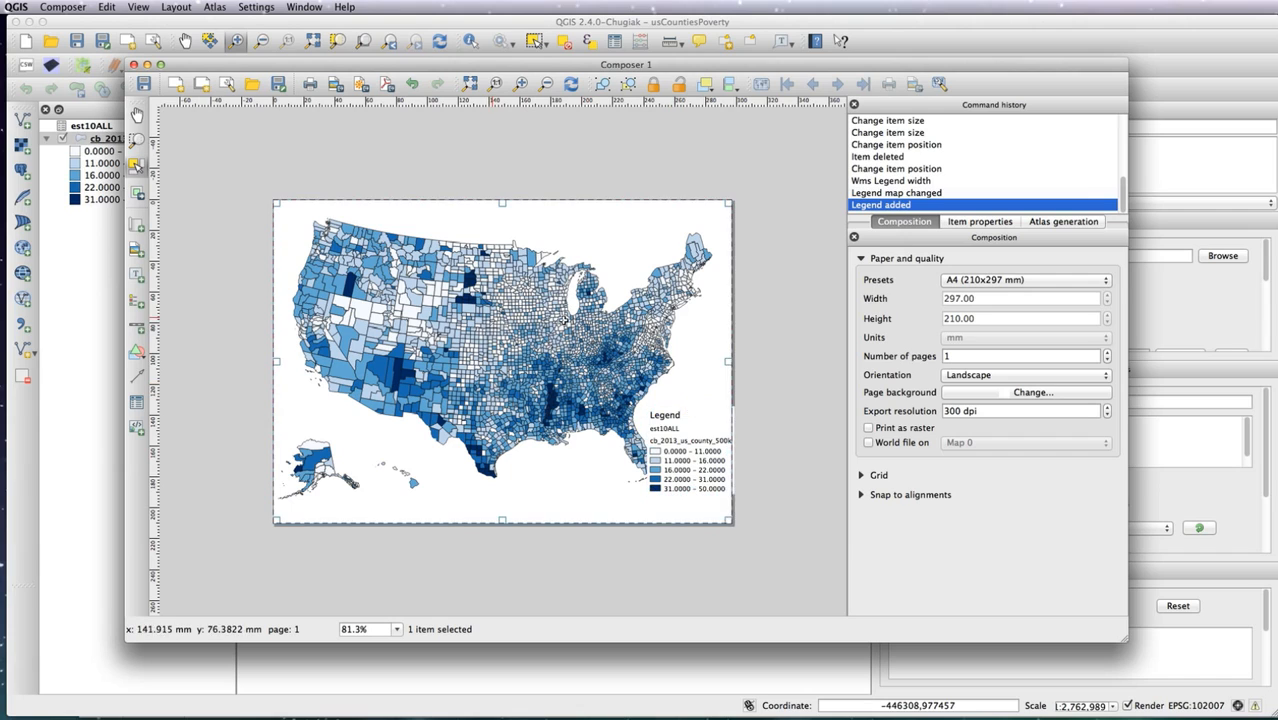
pyautogui.moveTo(727, 520); pyautogui.dragTo(710, 502)
pyautogui.moveTo(565, 357); pyautogui.dragTo(559, 356)
# - Reposition the legend slightly left and lower in the page's lower-right corner, beside Florida
pyautogui.moveTo(686, 451); pyautogui.dragTo(681, 422)
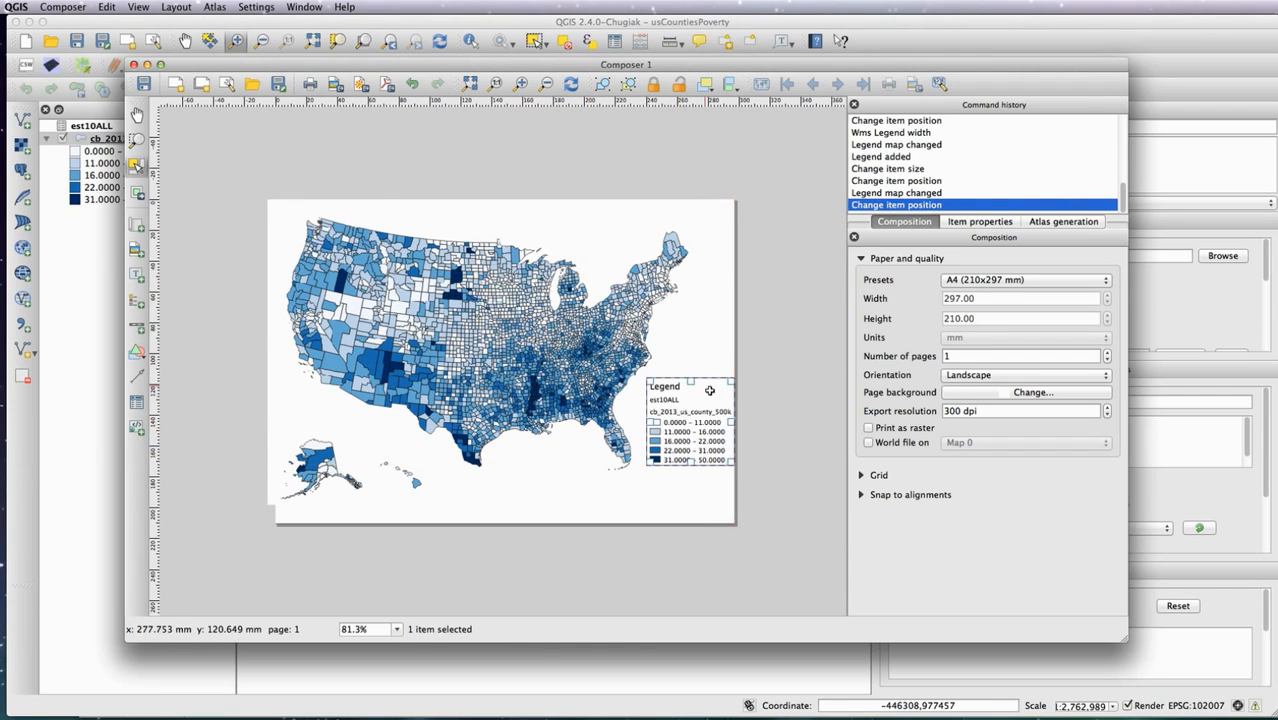
pyautogui.press('Left')
pyautogui.press('Left')
pyautogui.press('Left')
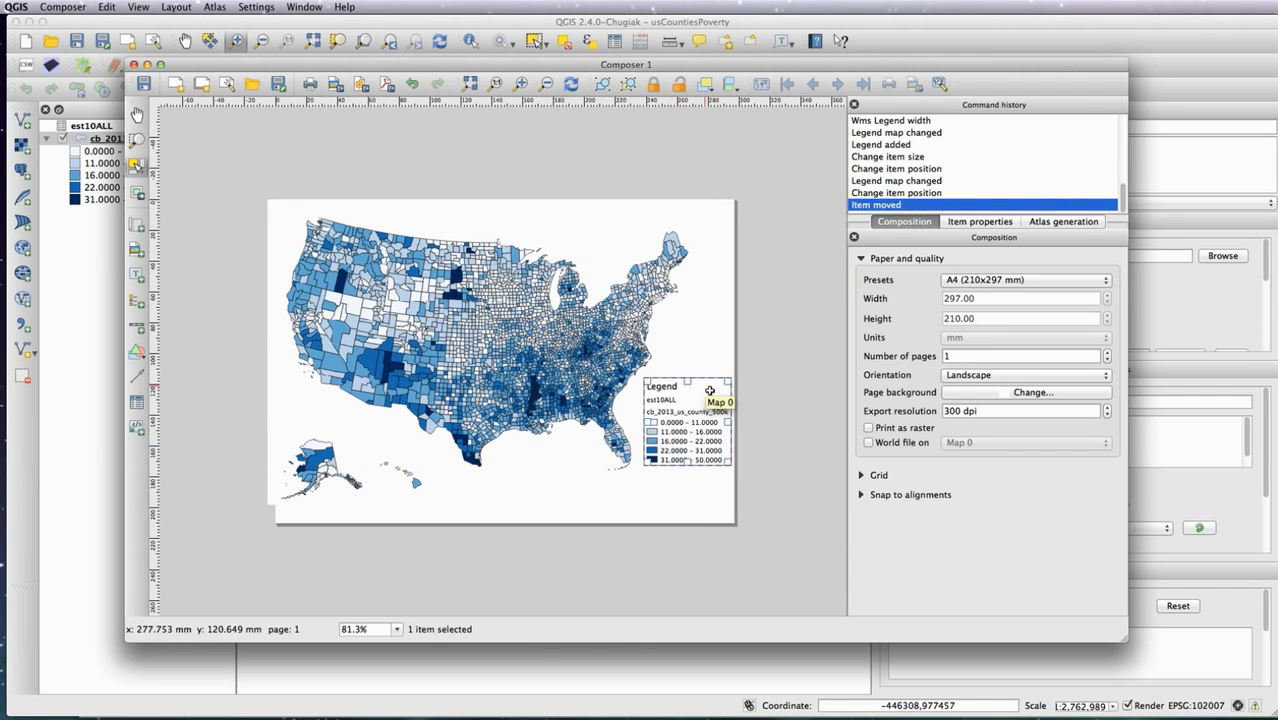
pyautogui.click(775, 280)
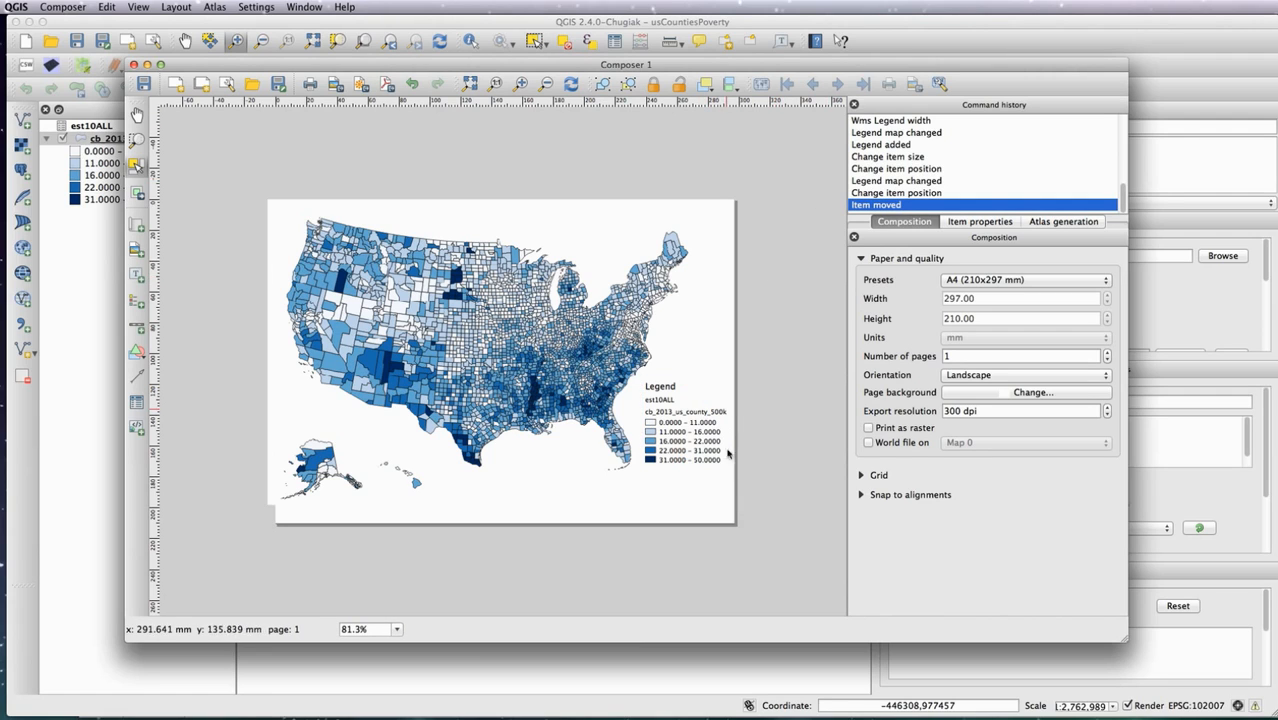
pyautogui.moveTo(700, 455); pyautogui.dragTo(712, 487)
pyautogui.click(785, 432)
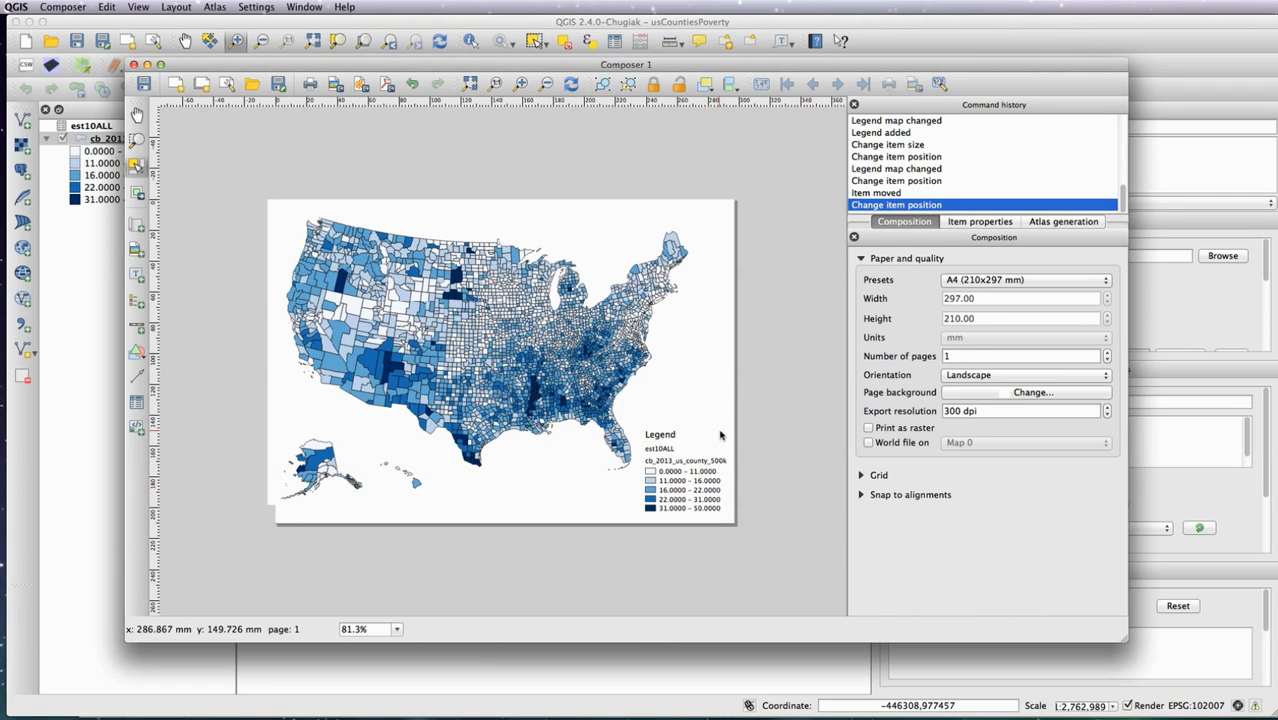